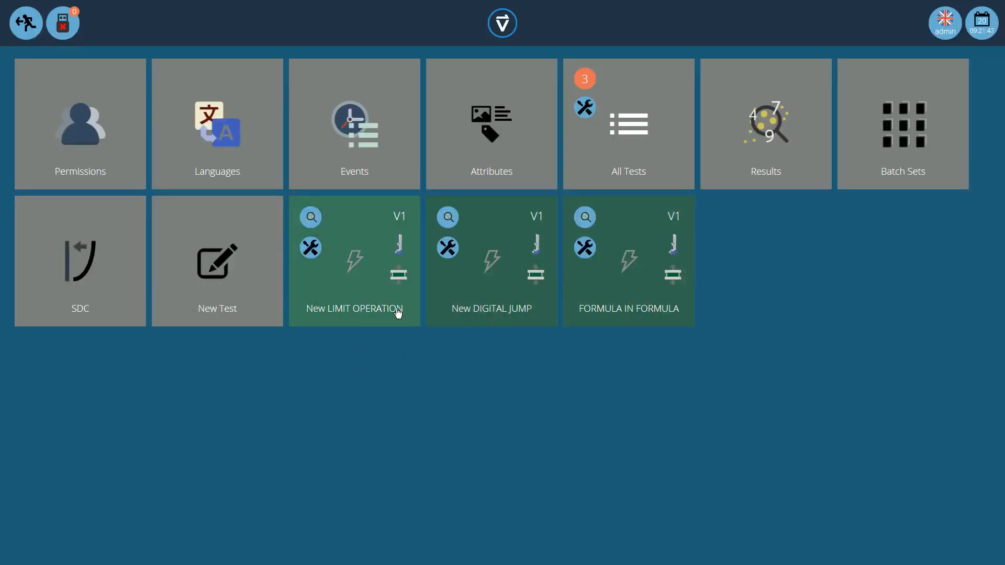
Open the New LIMIT OPERATION test for editing and show its operations.
click(315, 251)
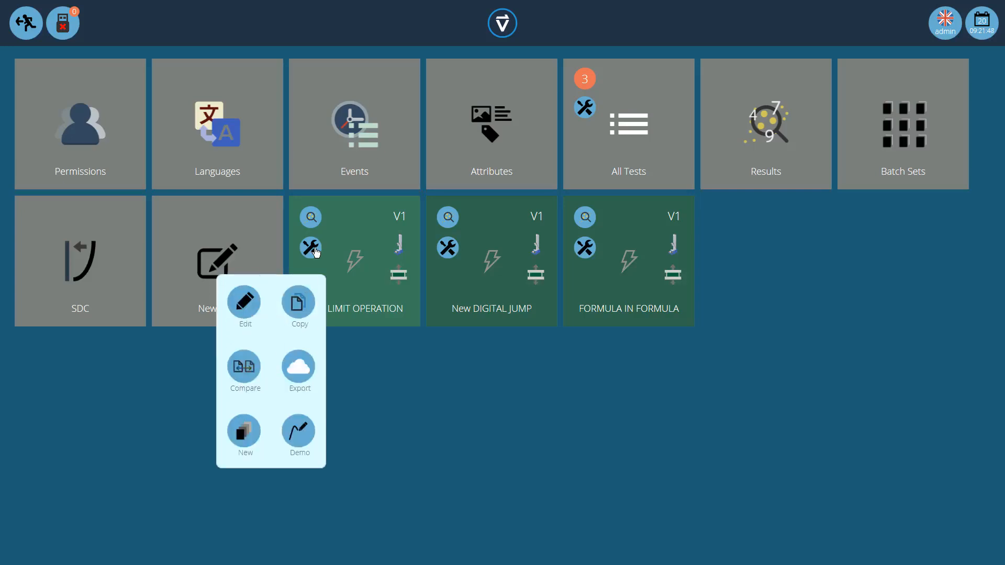
click(242, 308)
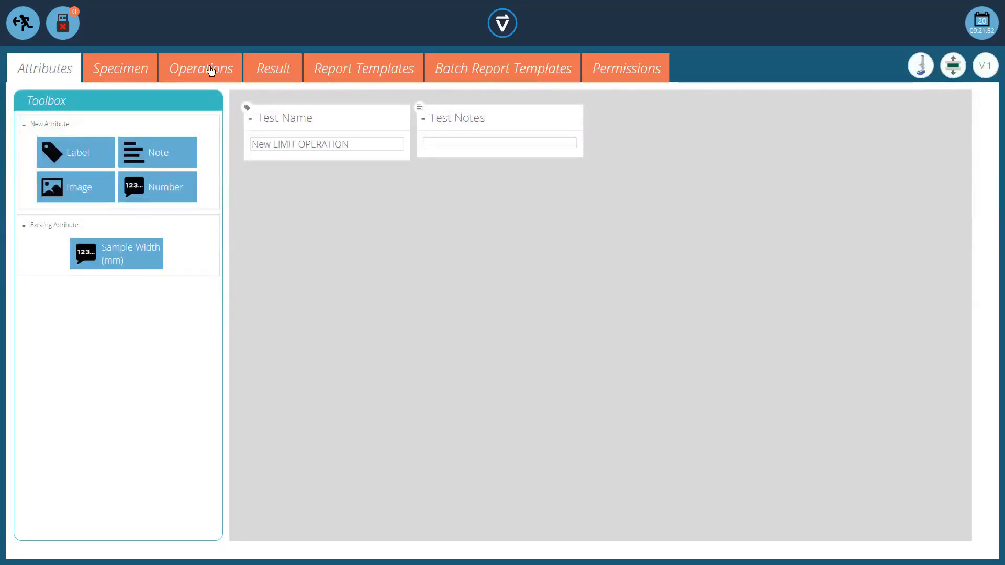
click(211, 71)
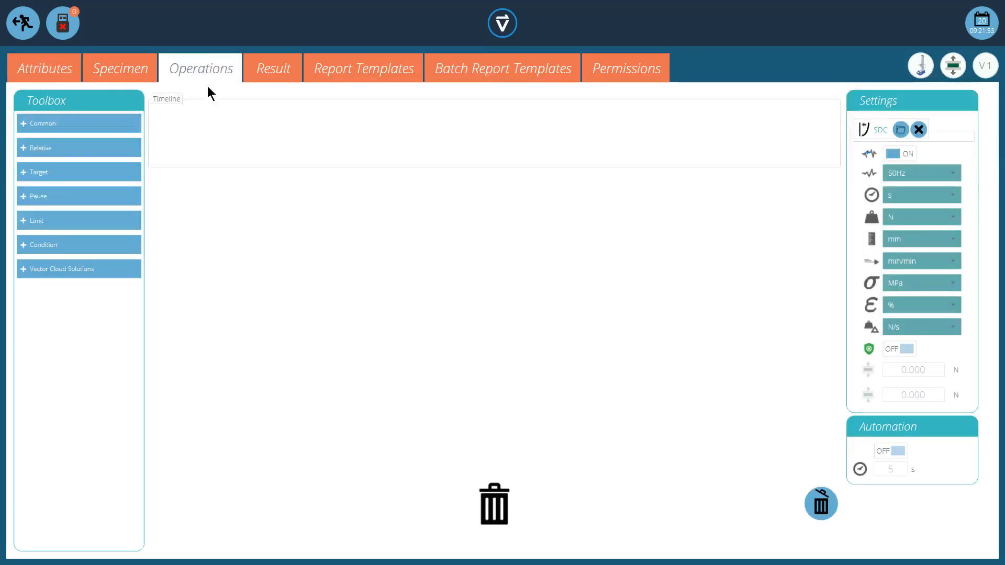
Read the help descriptions of the load, displacement, time and digital input limit operations.
click(38, 223)
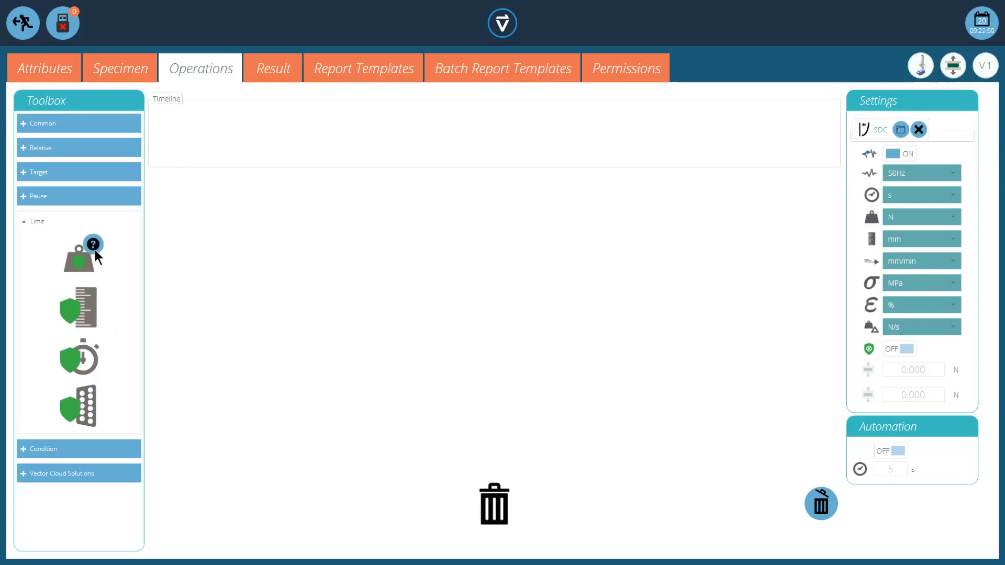
mouse_move(96, 242)
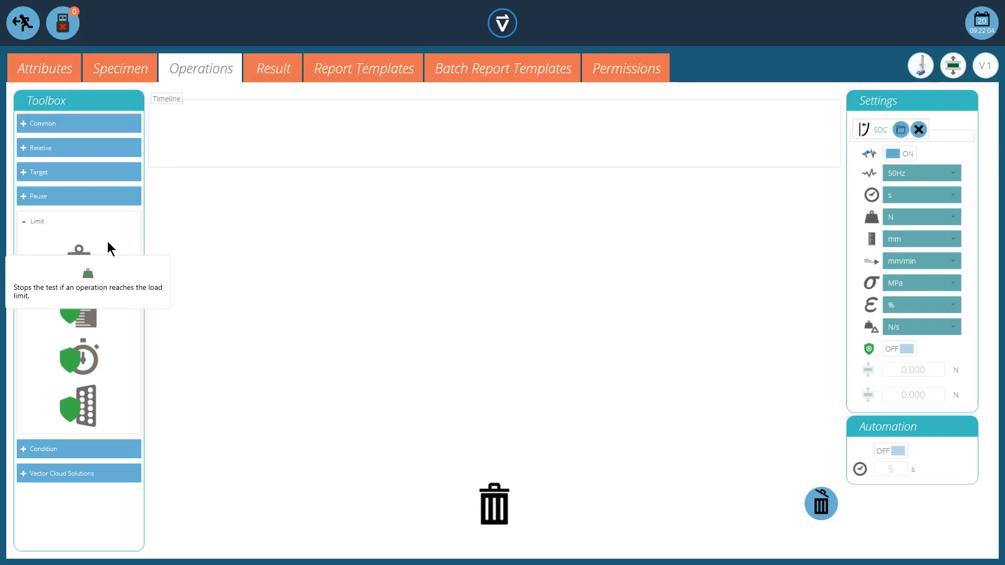
mouse_move(96, 293)
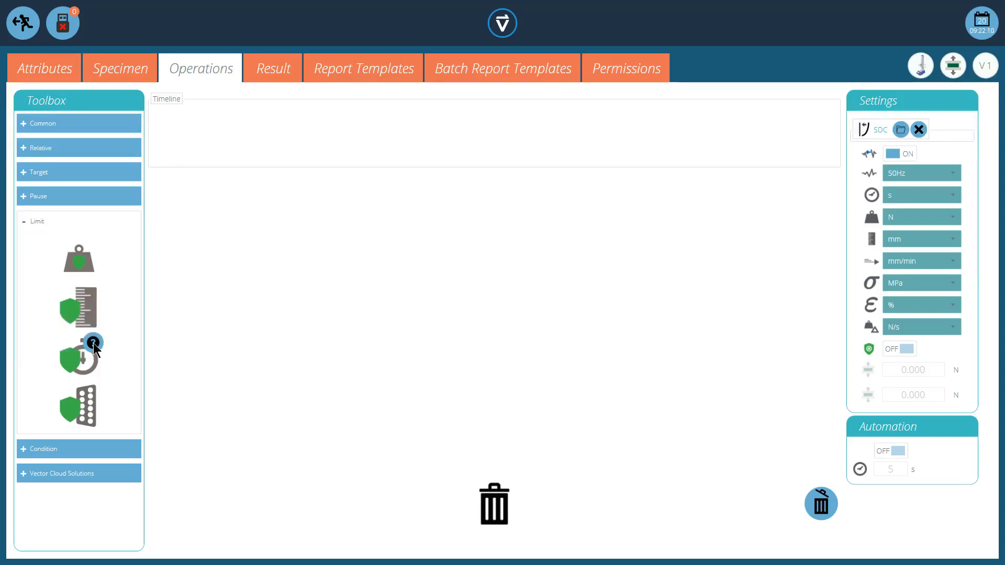
mouse_move(96, 350)
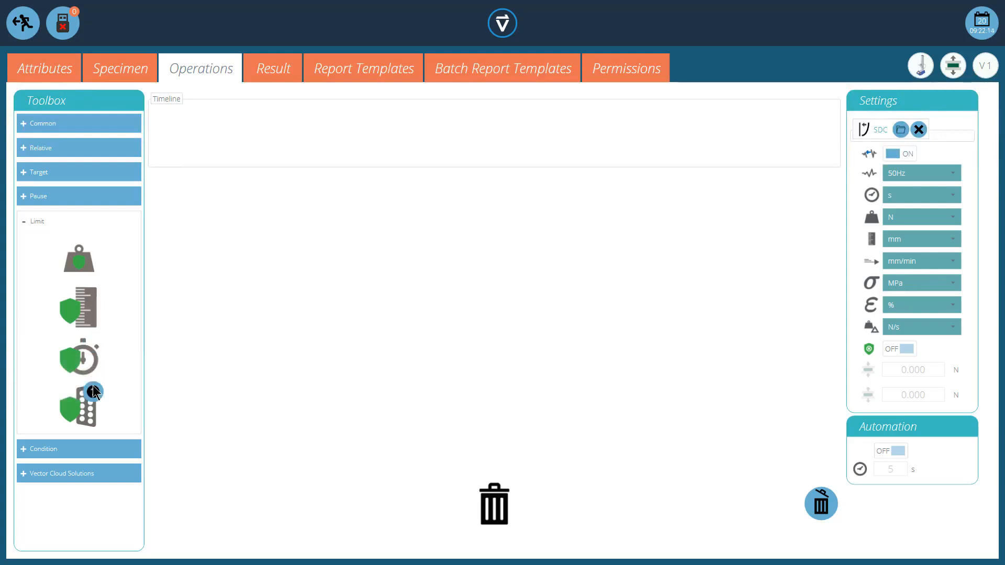
mouse_move(94, 397)
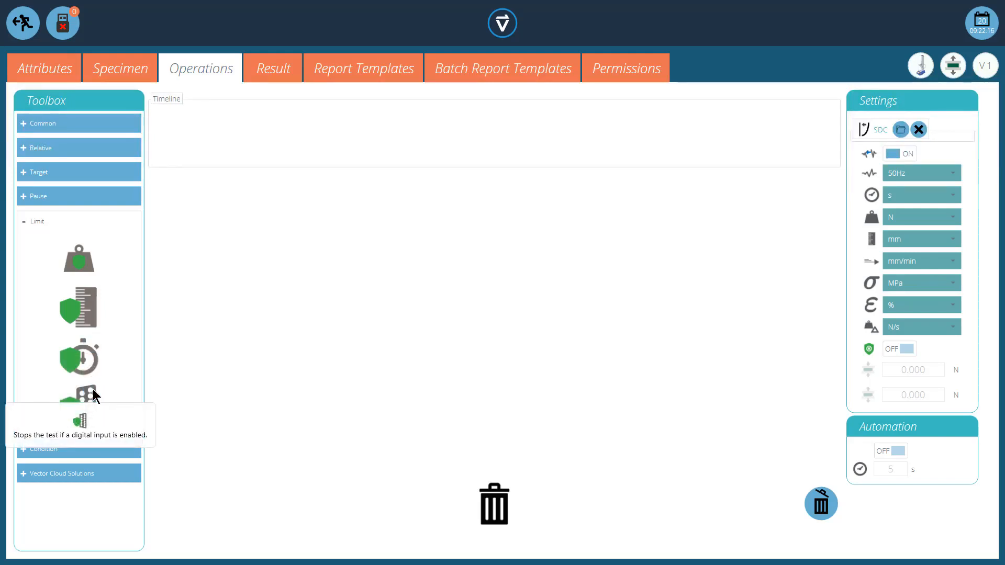
click(34, 222)
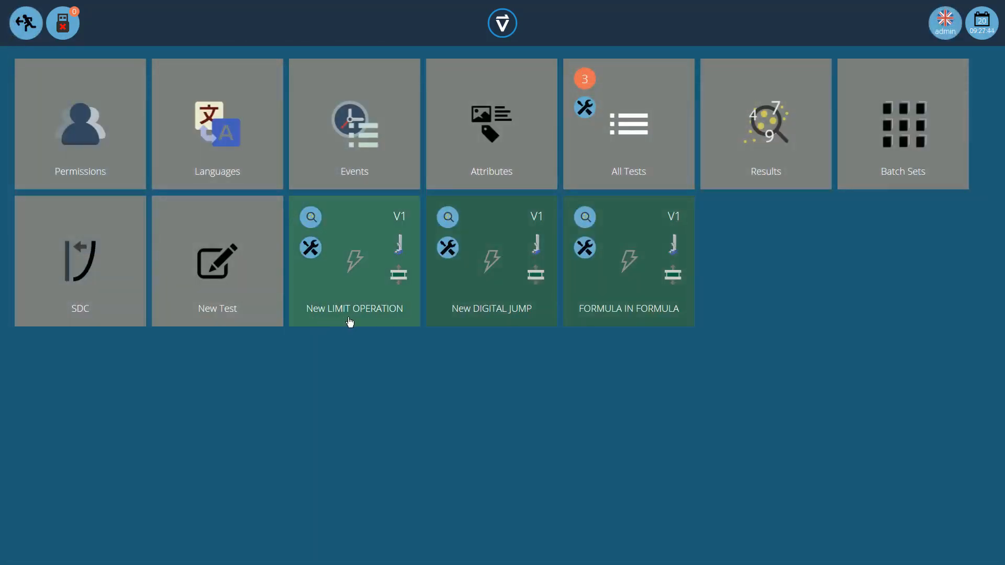
Reopen the New LIMIT OPERATION test for editing and return to its operations timeline.
click(314, 255)
click(242, 302)
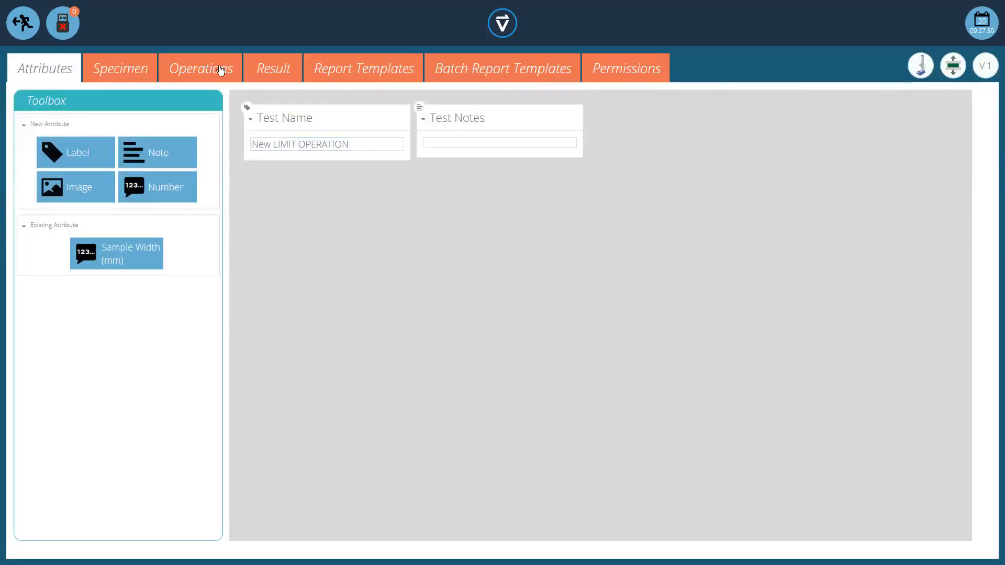
click(220, 71)
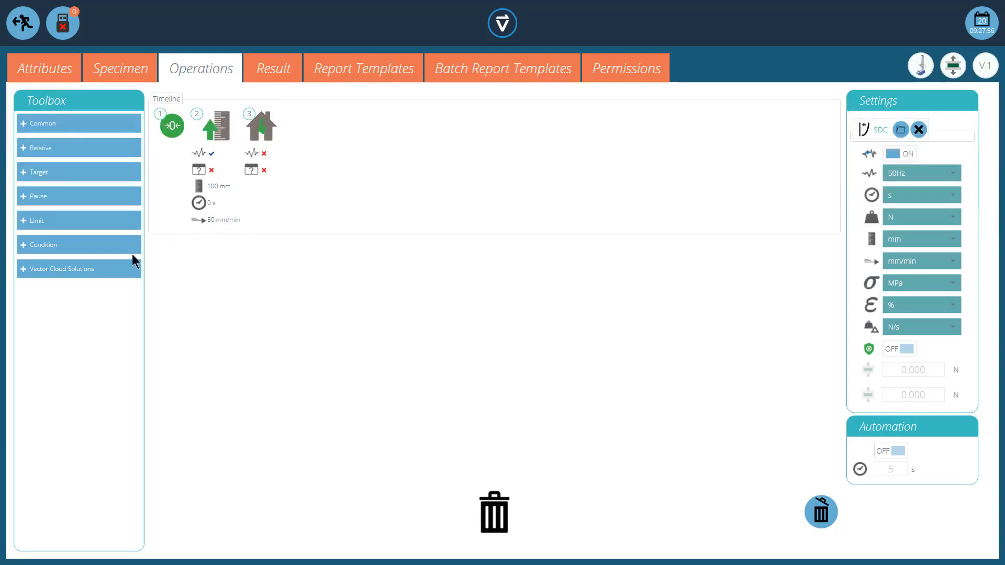
Insert a load limit between the zeroing and displacement operations and set its load to 50 N.
click(24, 223)
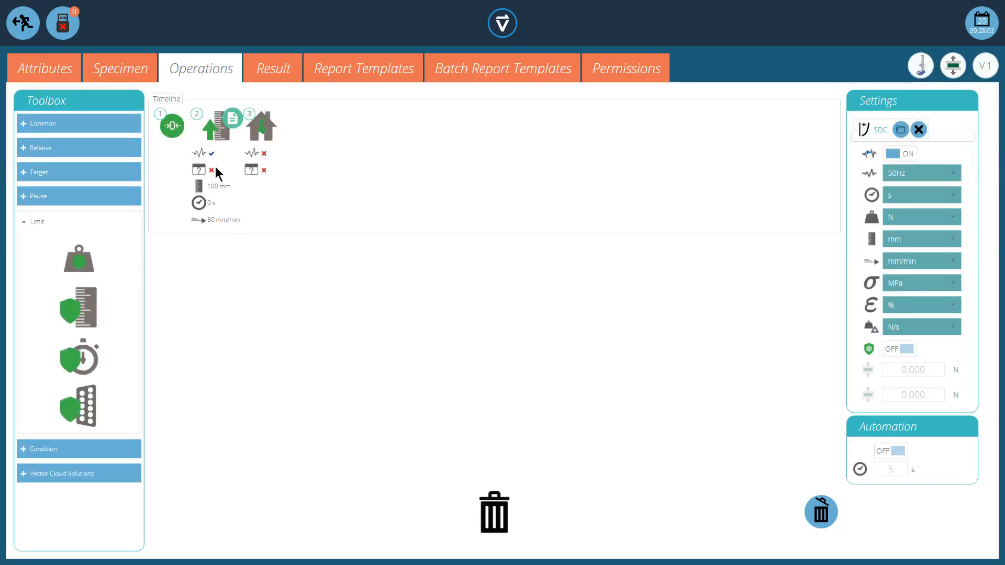
drag(91, 313, 204, 221)
drag(75, 317, 194, 221)
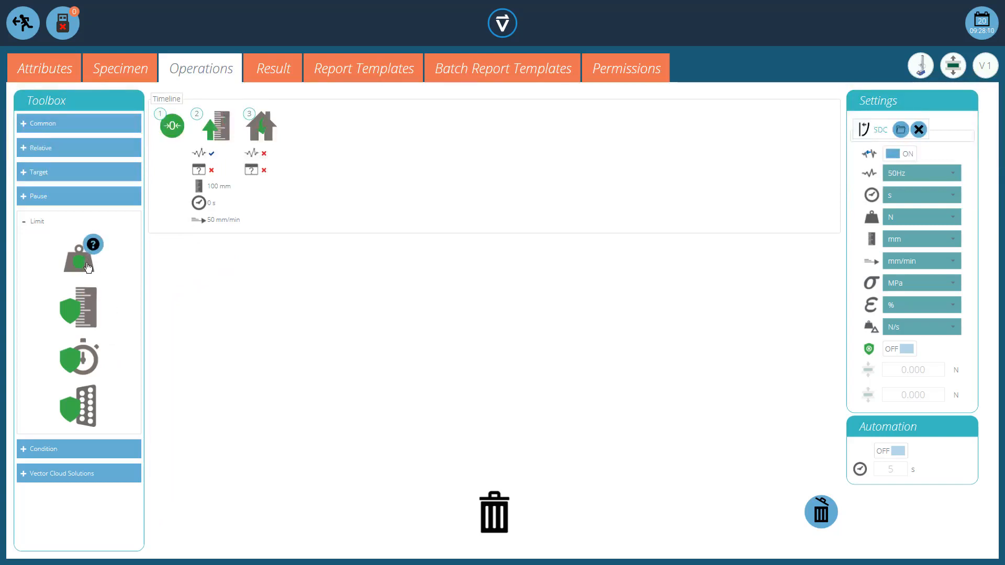
drag(81, 267, 192, 219)
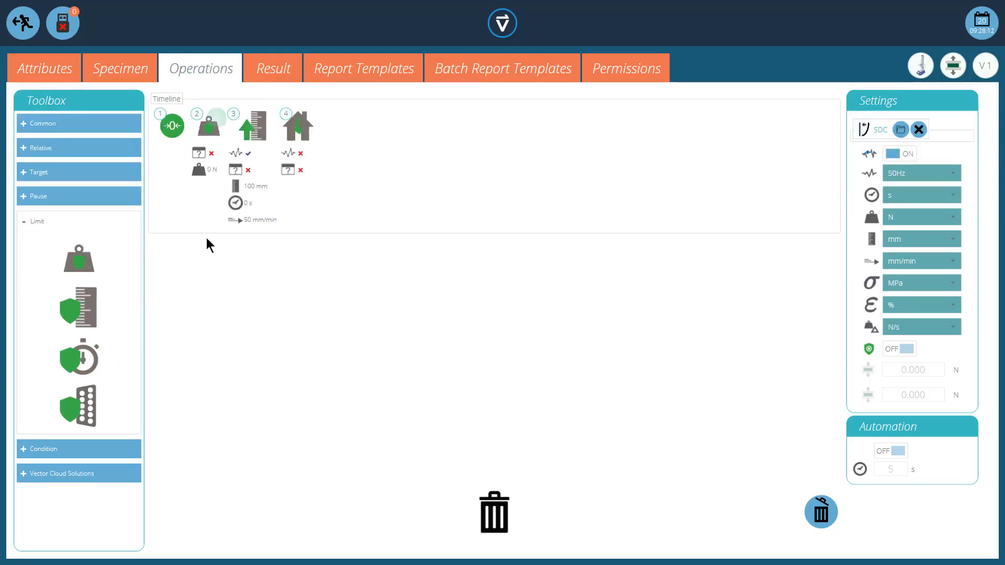
click(219, 119)
click(501, 310)
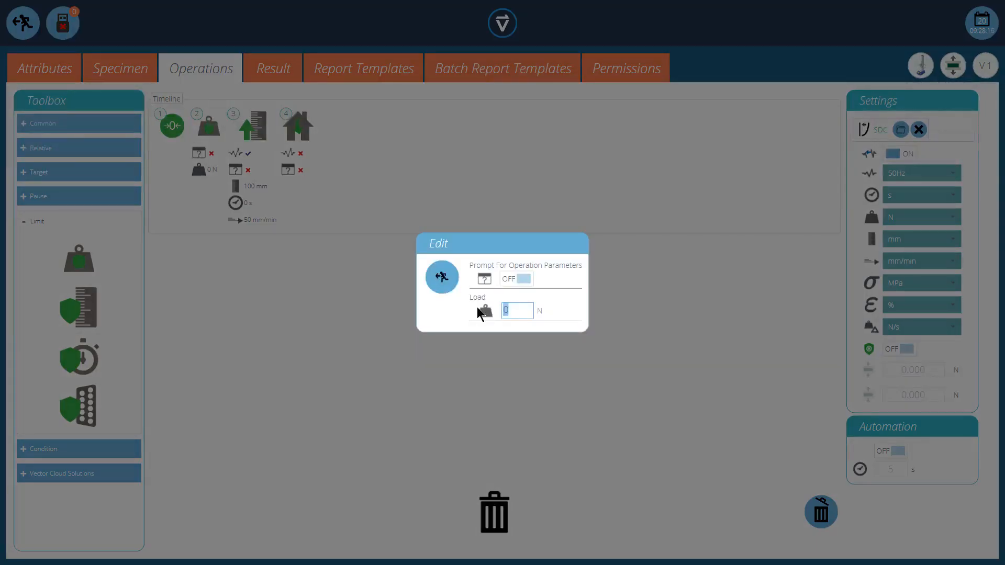
text(50)
click(433, 283)
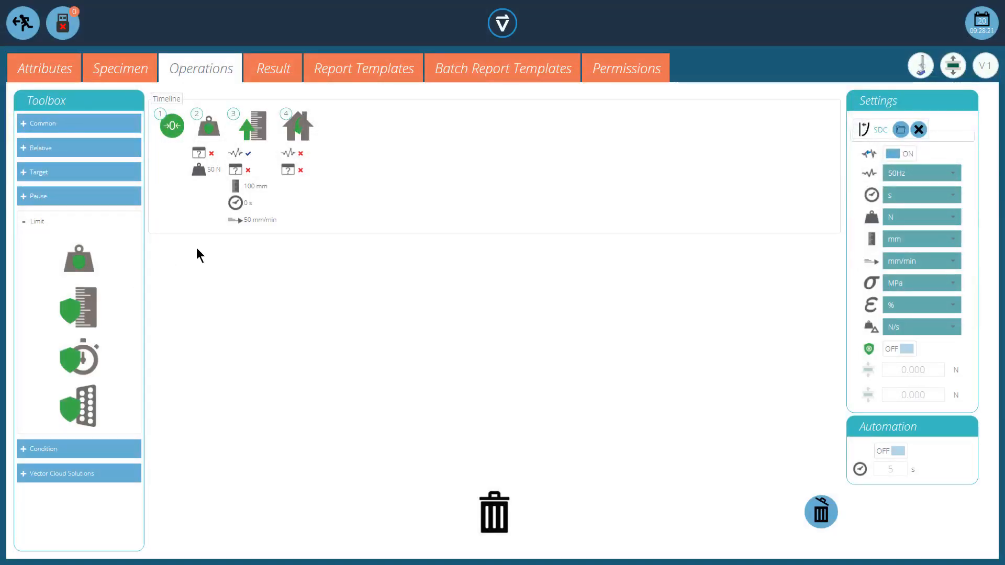
Remove the load limit operation from the timeline.
mouse_move(250, 189)
mouse_move(211, 190)
drag(208, 128, 490, 508)
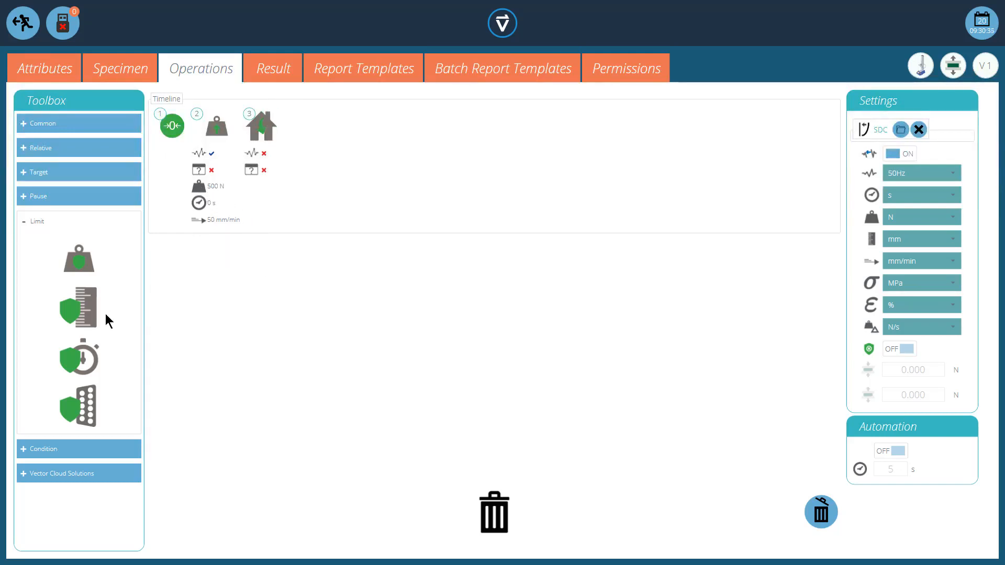
Insert a displacement limit after the zeroing operation, with type Relative and a displacement of 15 mm.
drag(79, 267, 192, 218)
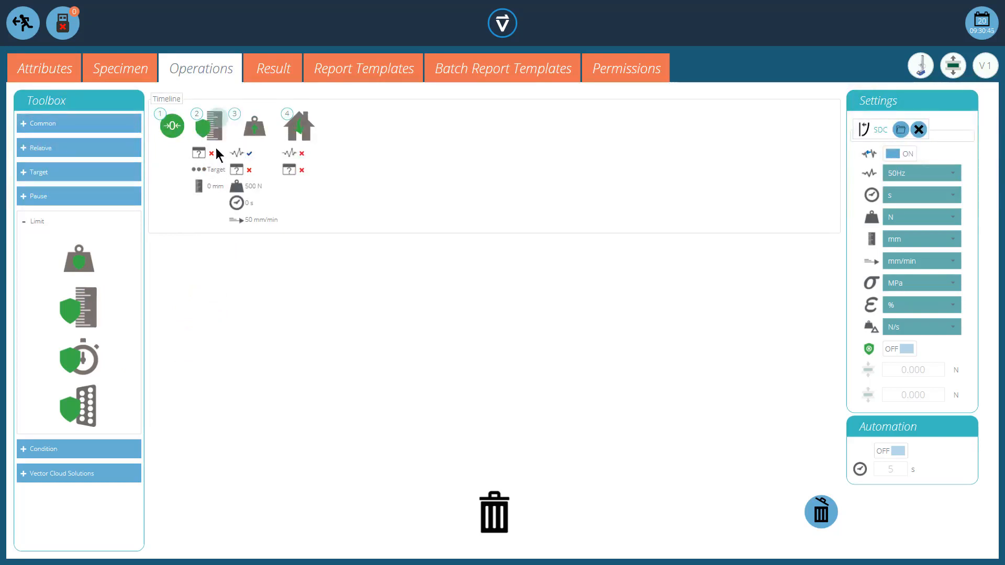
double_click(220, 127)
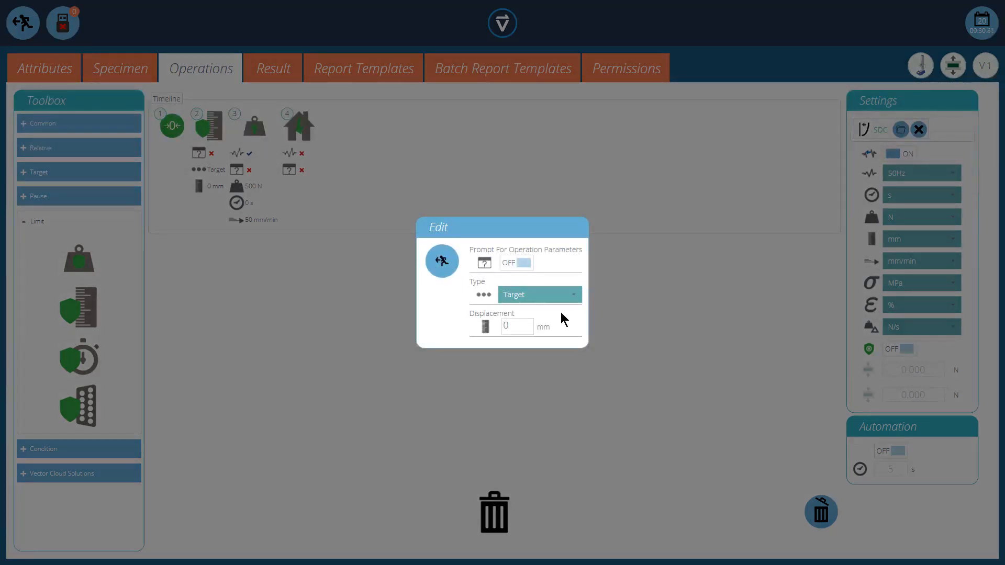
click(573, 296)
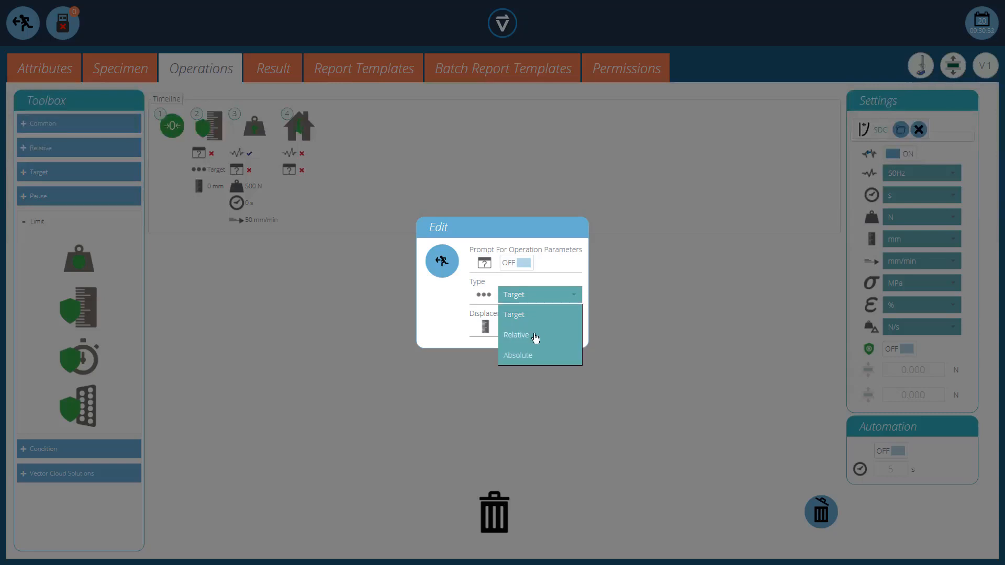
click(535, 337)
click(511, 328)
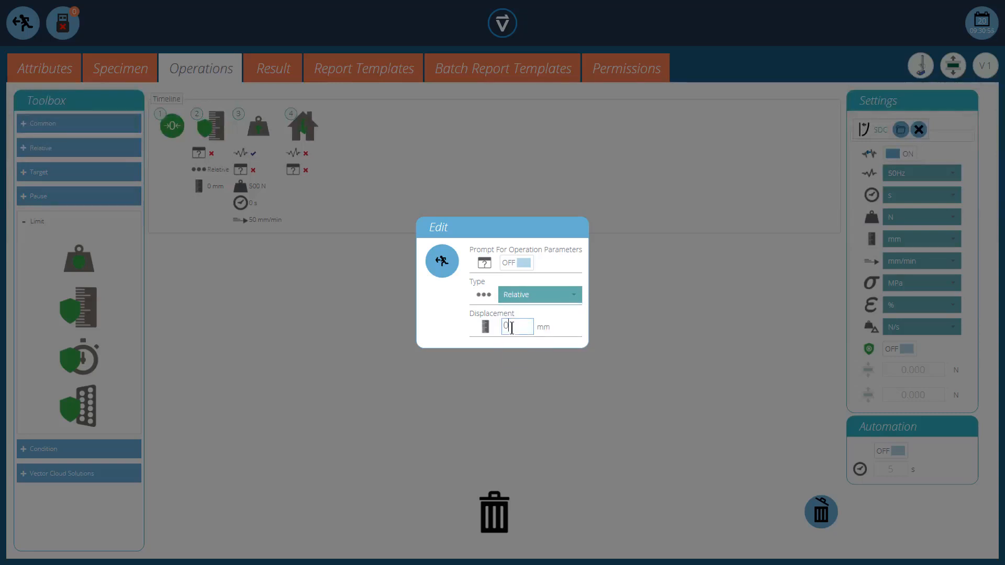
key(BackSpace)
text(15)
click(443, 260)
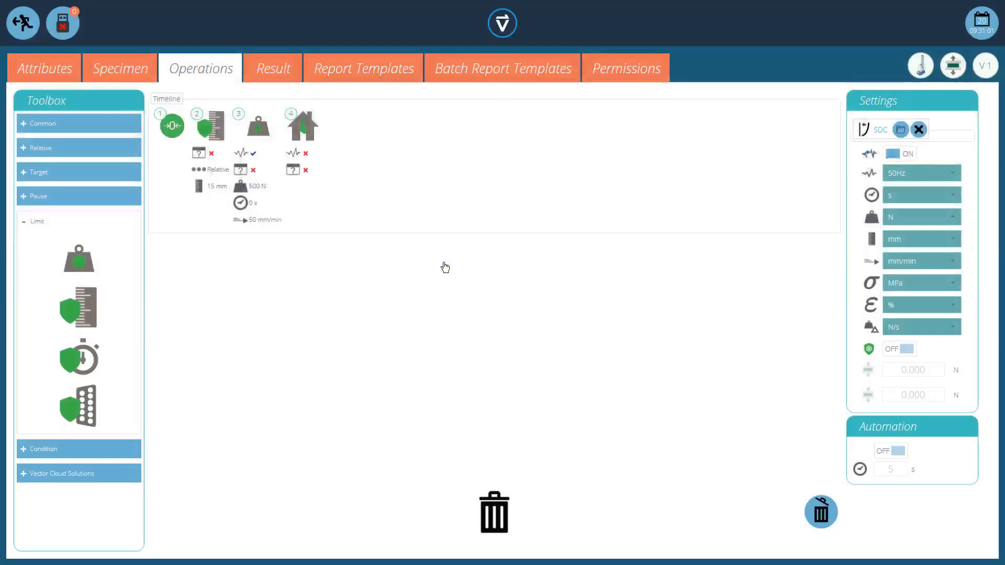
Remove the displacement limit operation from the timeline.
mouse_move(216, 187)
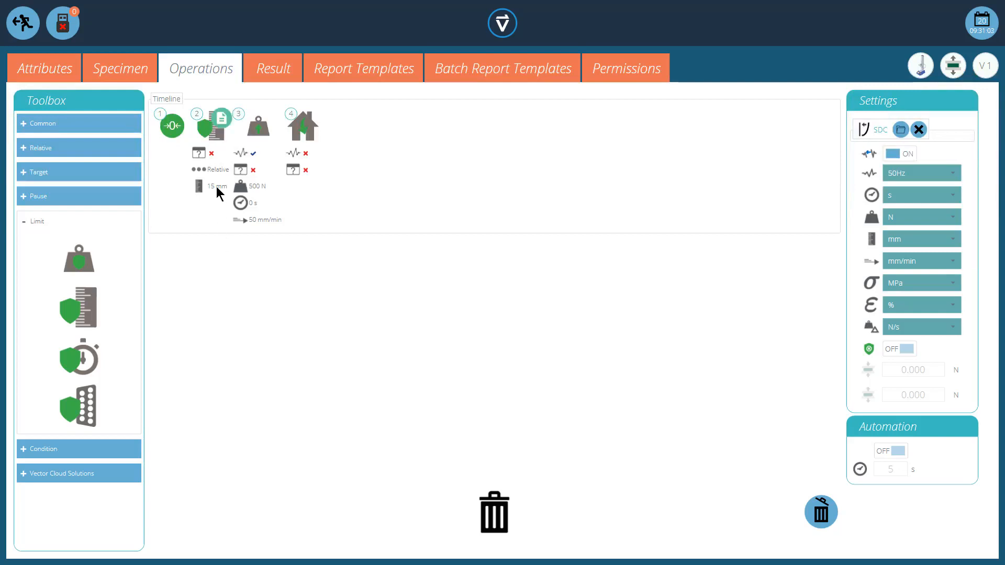
mouse_move(253, 188)
mouse_move(210, 188)
mouse_down()
mouse_move(481, 299)
mouse_move(499, 526)
mouse_up()
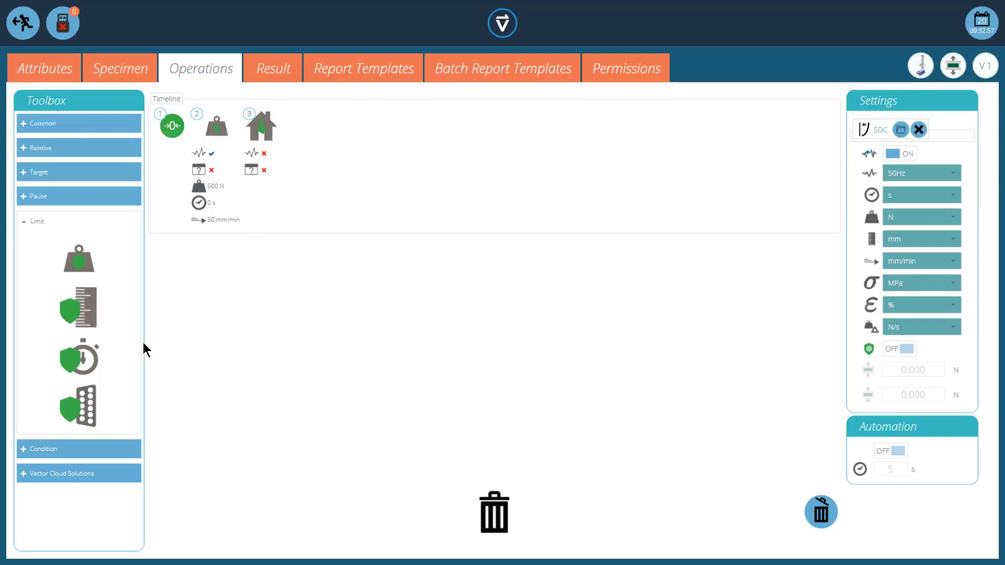
Insert a time limit between the zeroing and load operations and set its time to 45 s.
drag(84, 361, 209, 220)
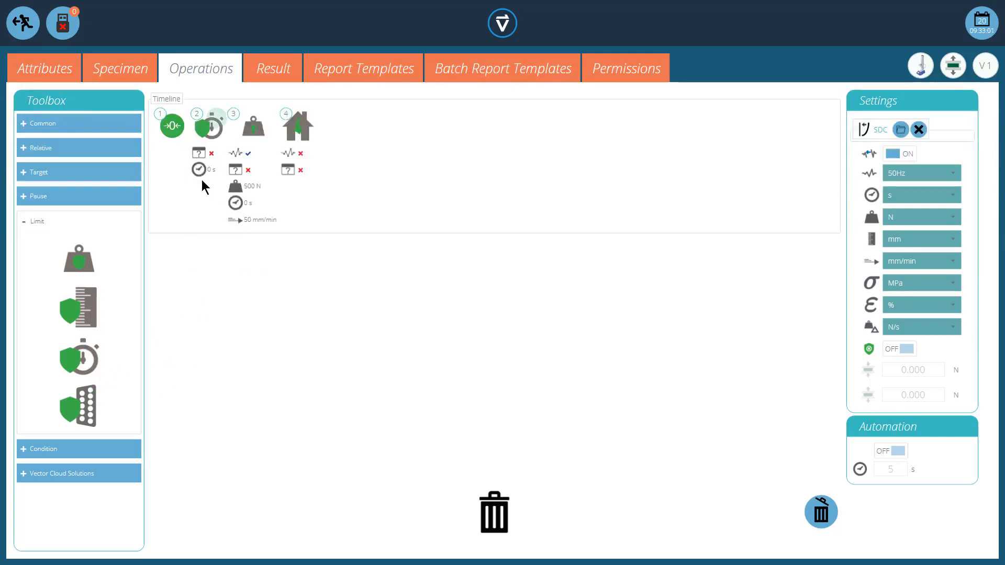
mouse_move(218, 115)
click(217, 121)
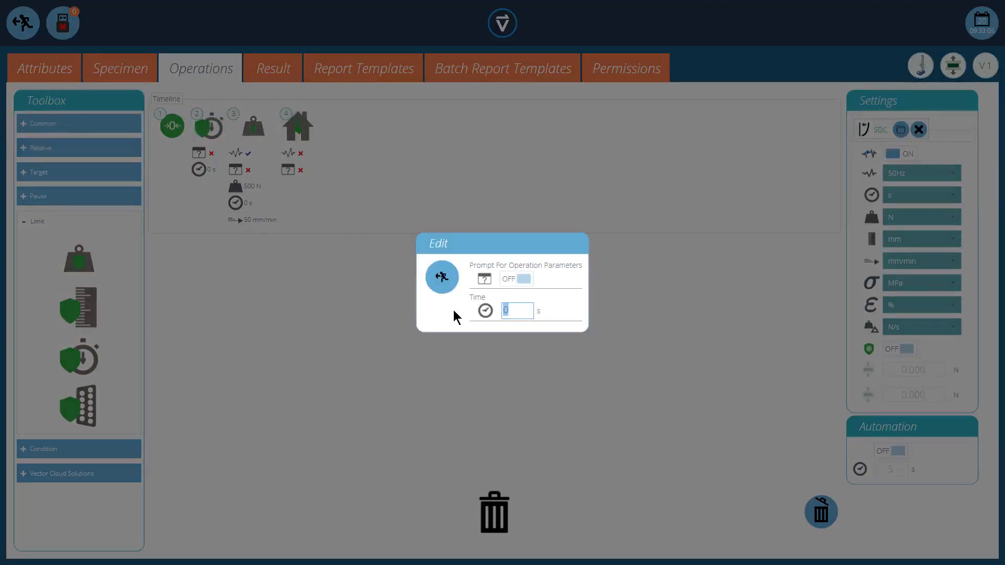
text(45)
click(441, 283)
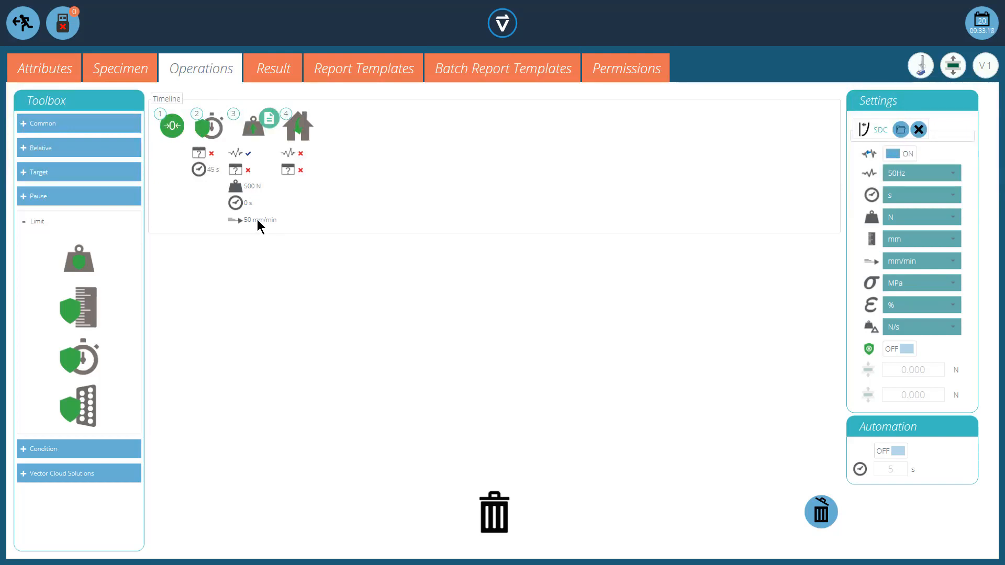
Replace the time limit with a digital input limit in the same timeline position, using Digital Input 2.
drag(212, 129, 492, 490)
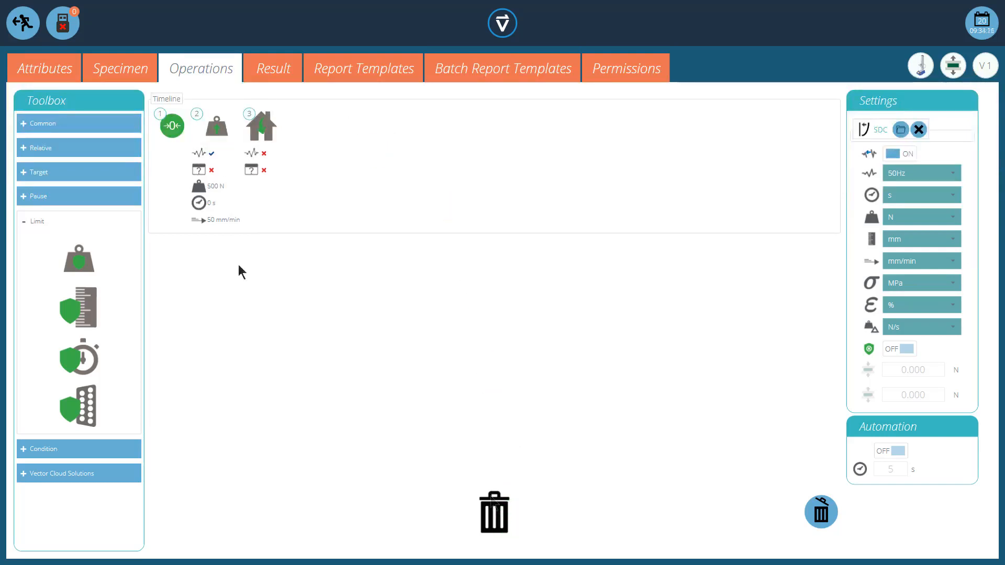
mouse_move(208, 193)
drag(86, 406, 175, 169)
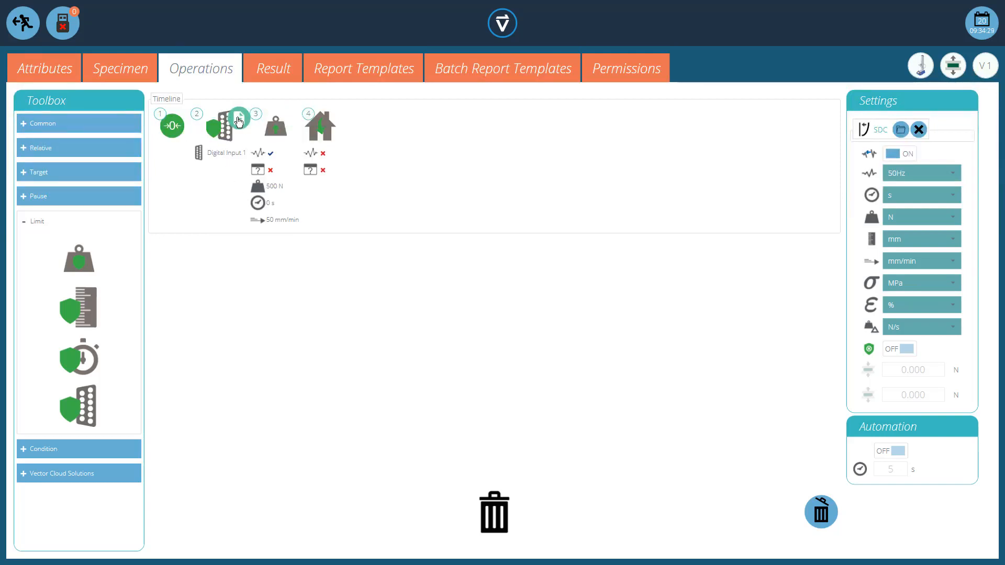
click(239, 120)
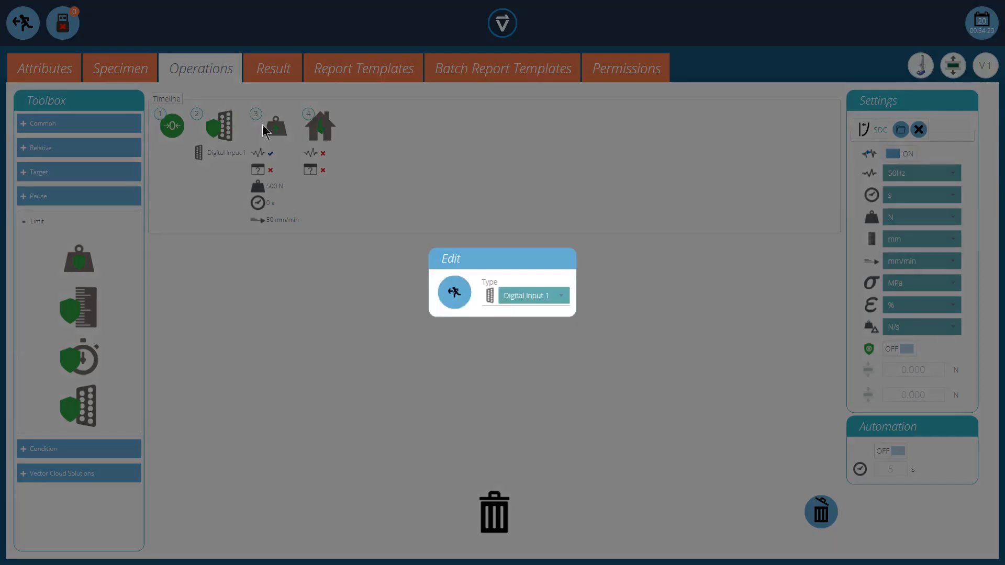
click(563, 300)
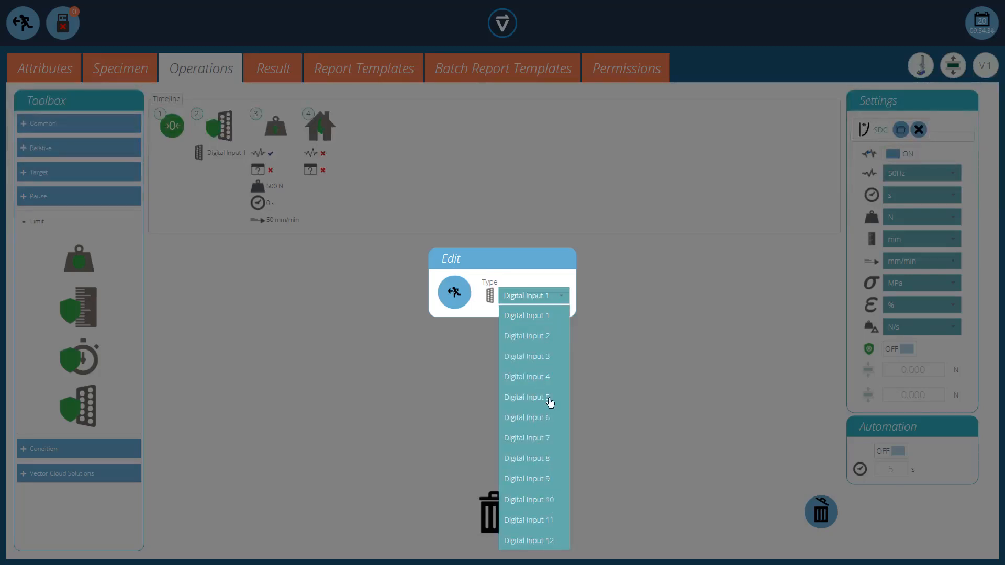
click(545, 344)
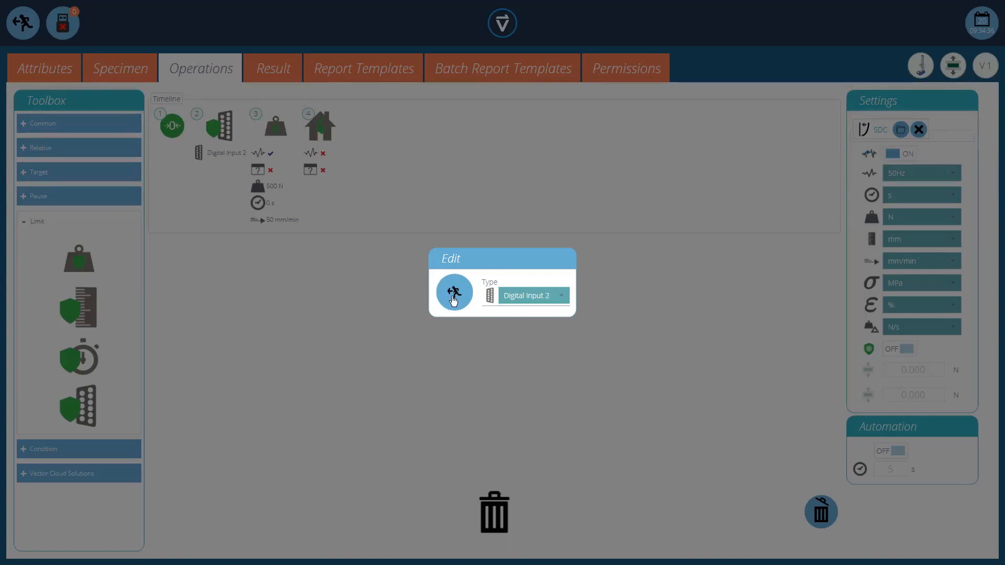
click(453, 298)
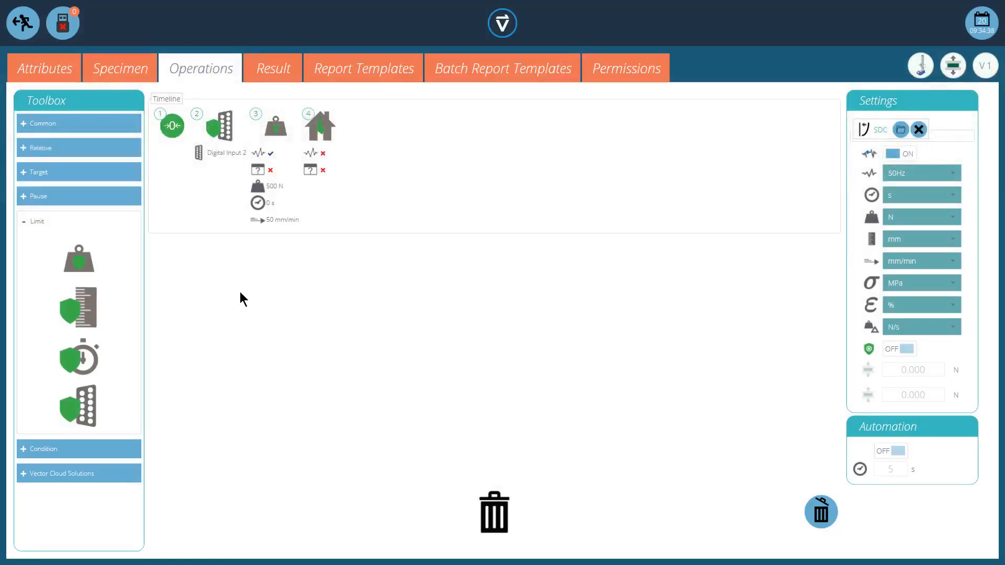
mouse_move(227, 158)
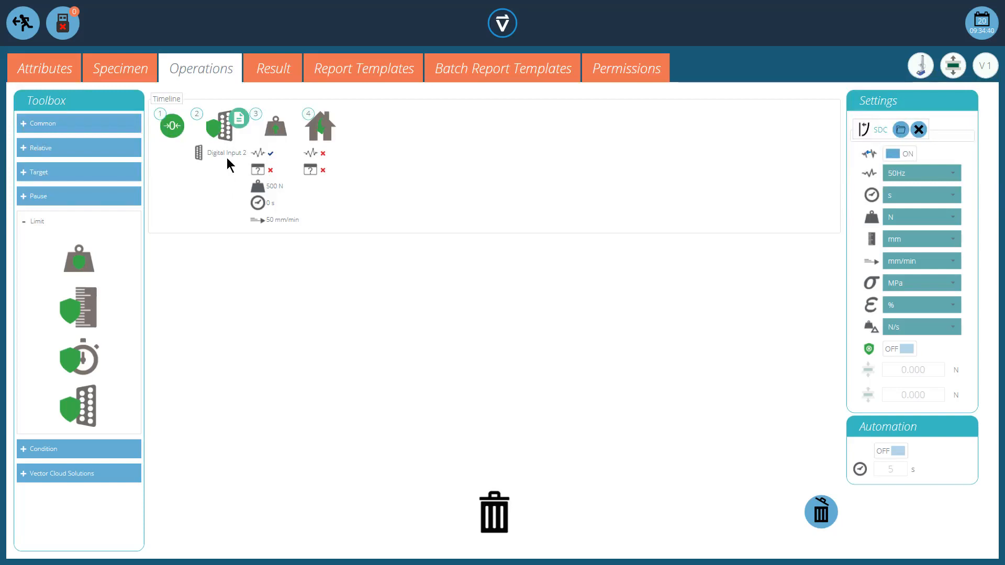
mouse_move(272, 185)
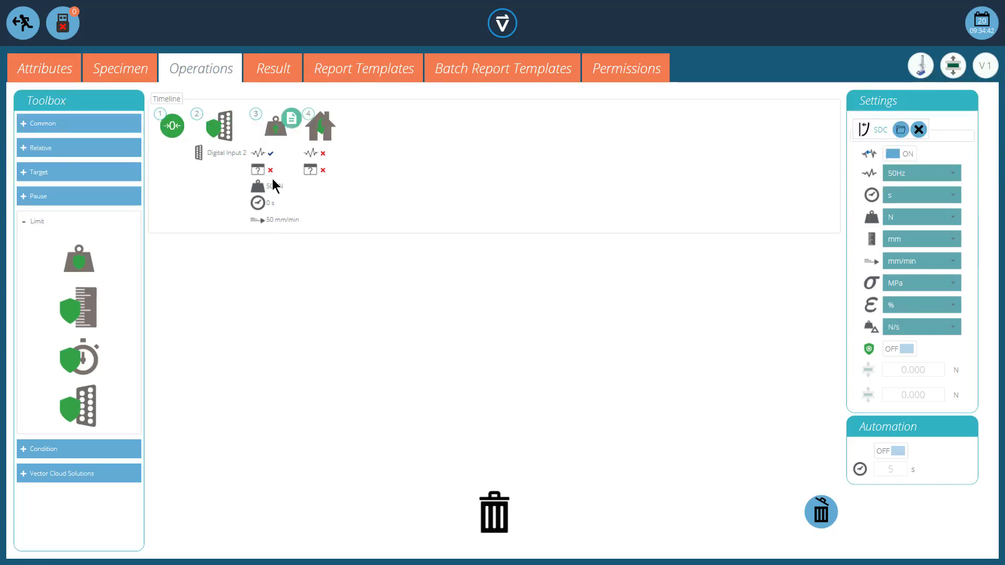
Remove the digital input limit operation from the timeline.
drag(224, 126, 494, 497)
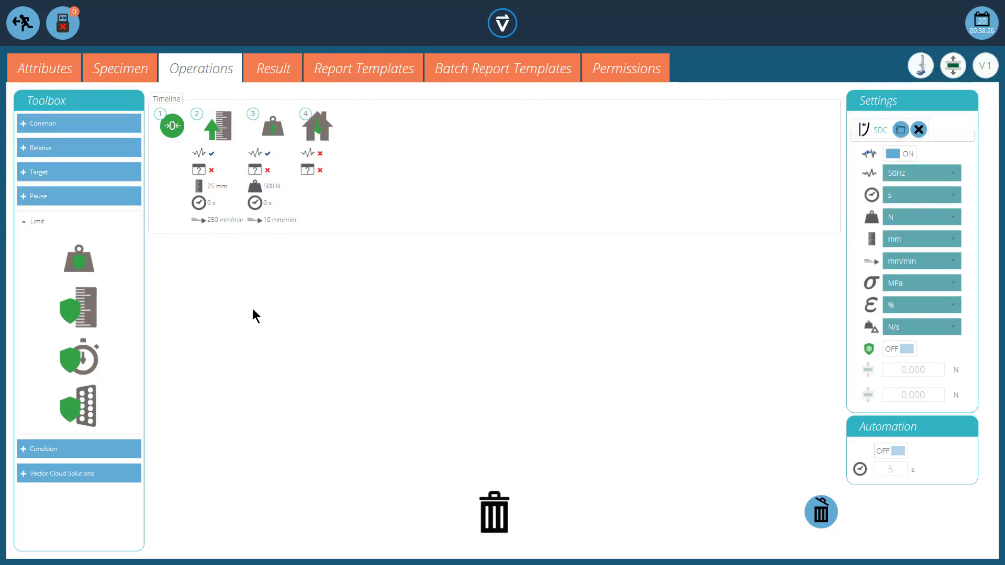
Insert a displacement limit between the 25 mm displacement and 500 N load operations, with type Relative and a displacement of 10 mm.
drag(84, 306, 249, 215)
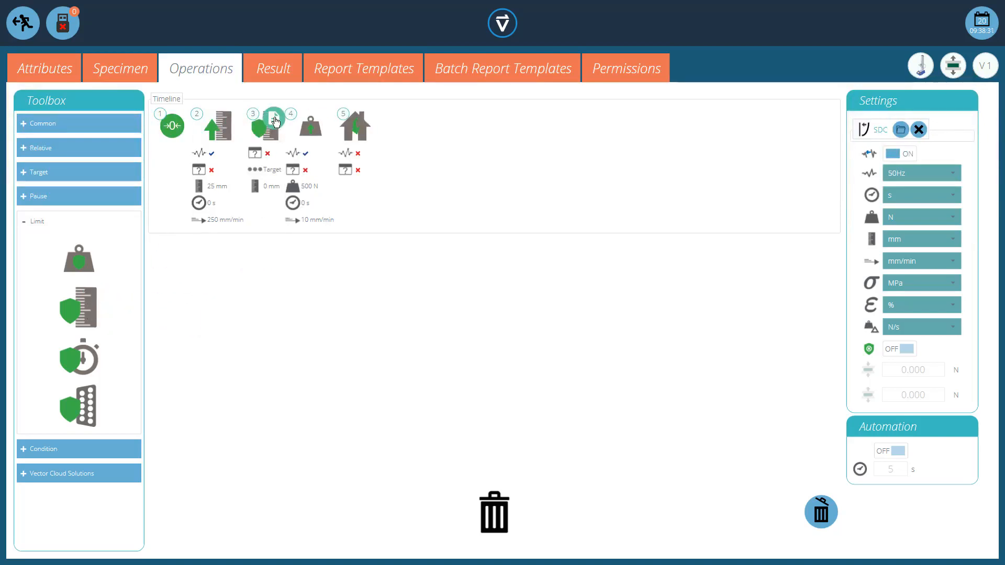
double_click(275, 117)
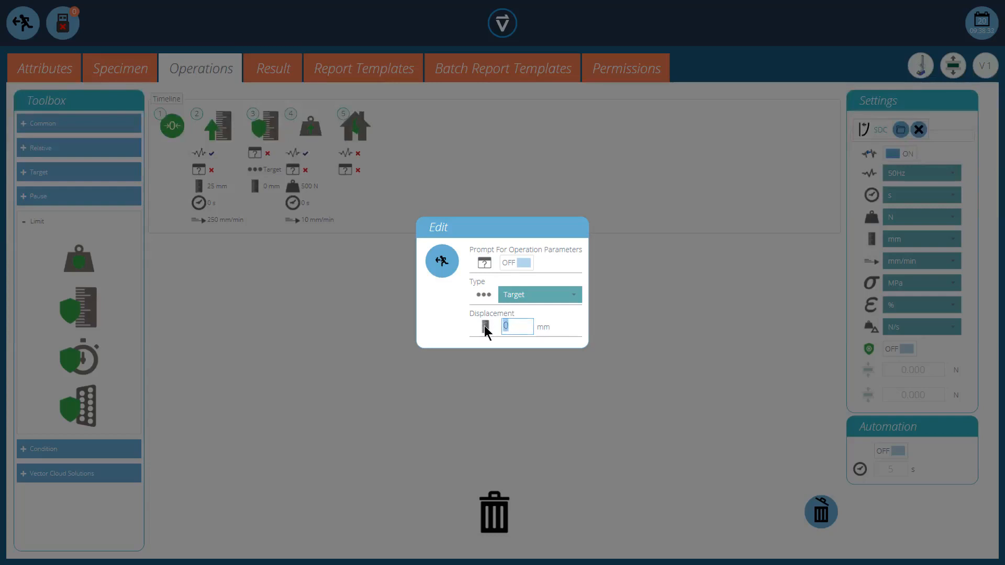
text(10)
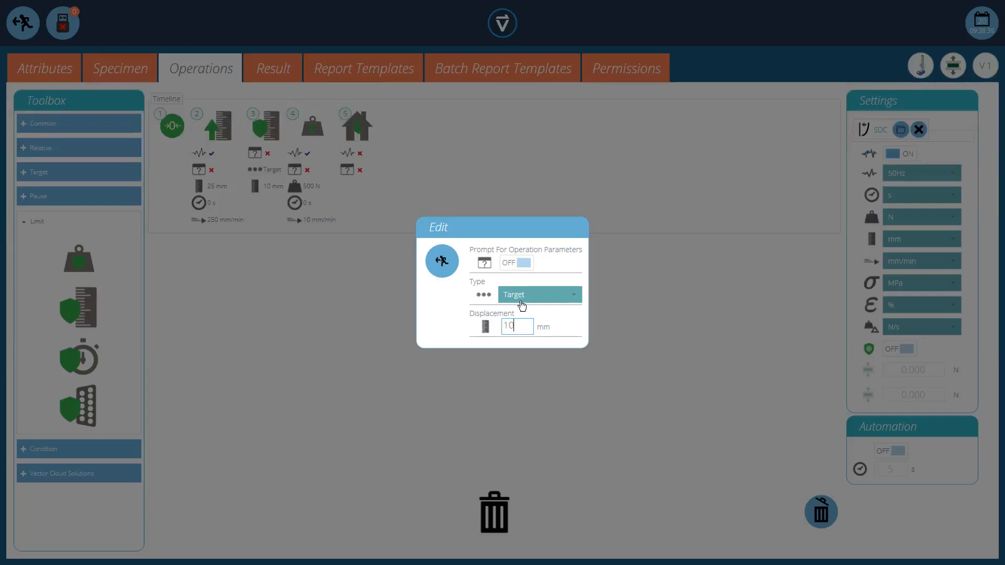
click(522, 298)
click(523, 336)
click(442, 260)
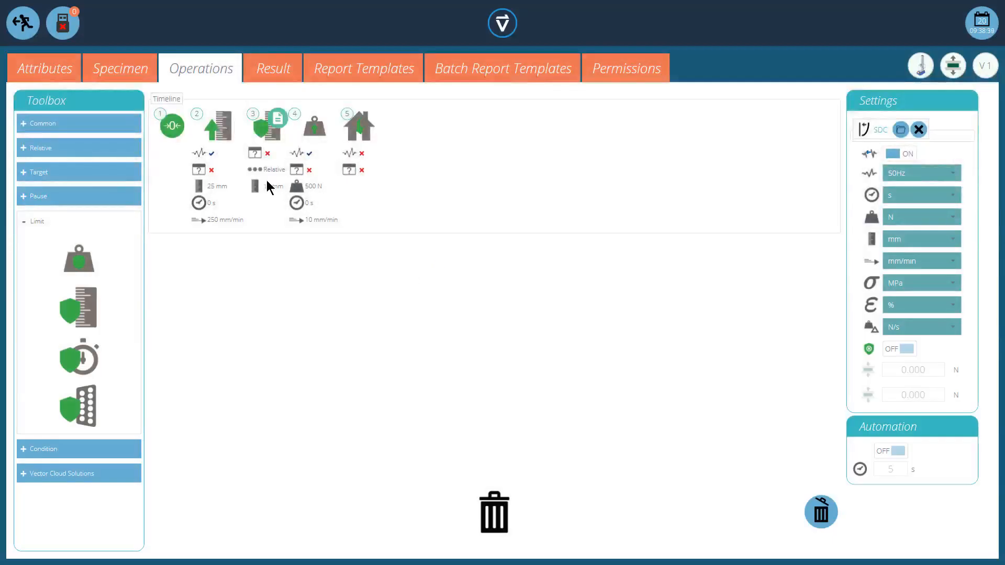
Insert a load limit directly after the zeroing operation and set its load to 50 N.
mouse_move(87, 317)
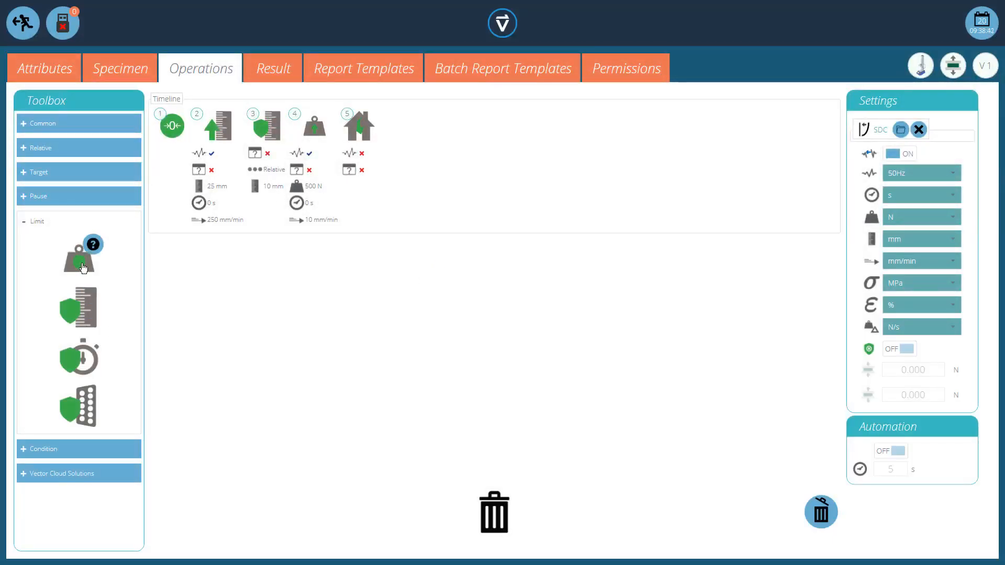
drag(81, 254, 204, 217)
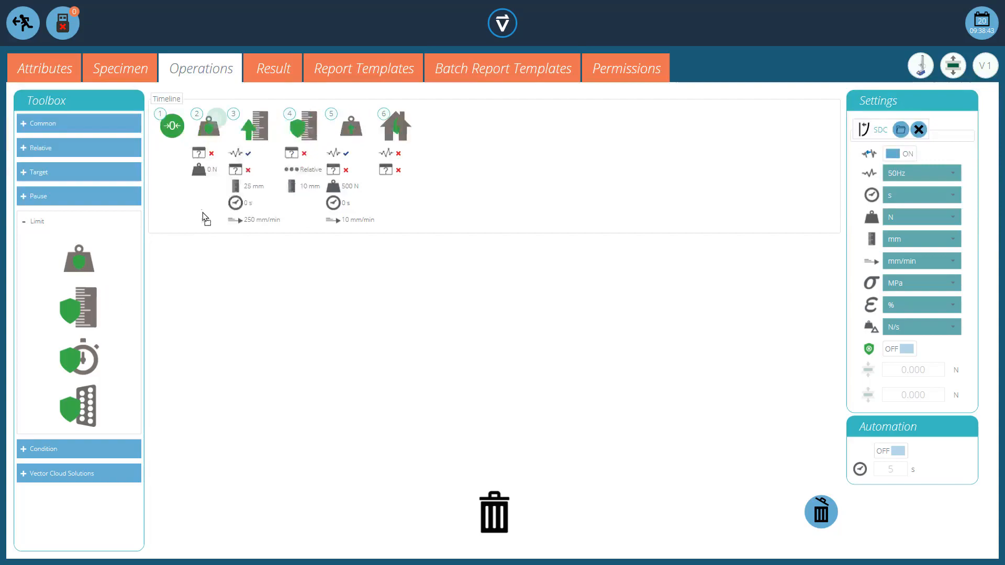
click(216, 119)
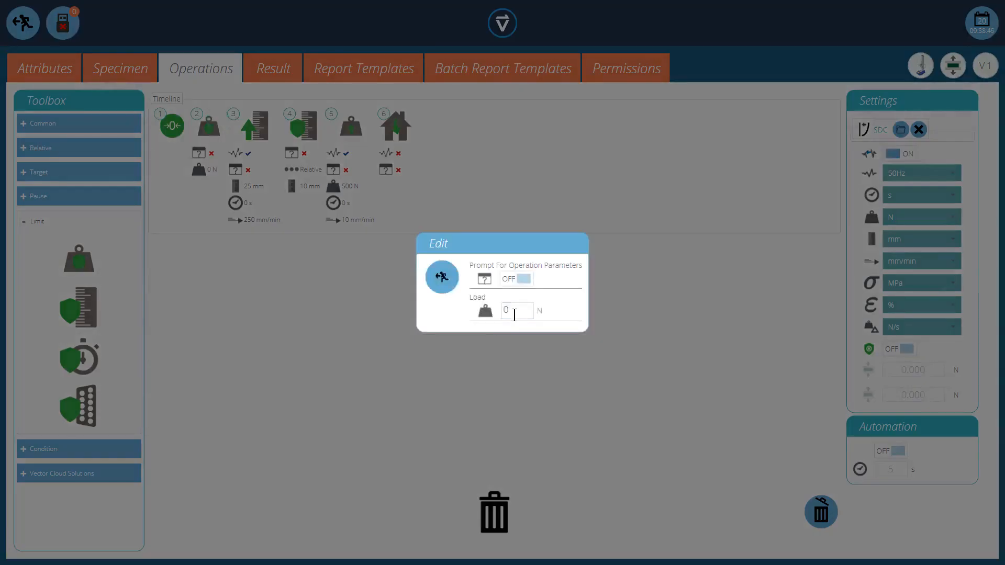
click(514, 311)
click(442, 277)
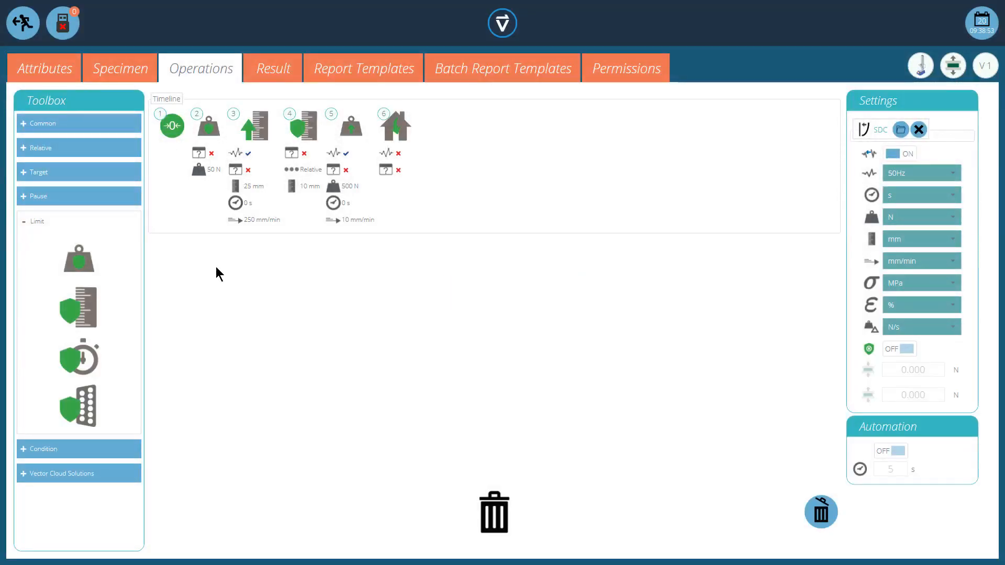
Insert a time limit between the zeroing operation and the load limit and set its time to 200 s.
drag(87, 361, 212, 209)
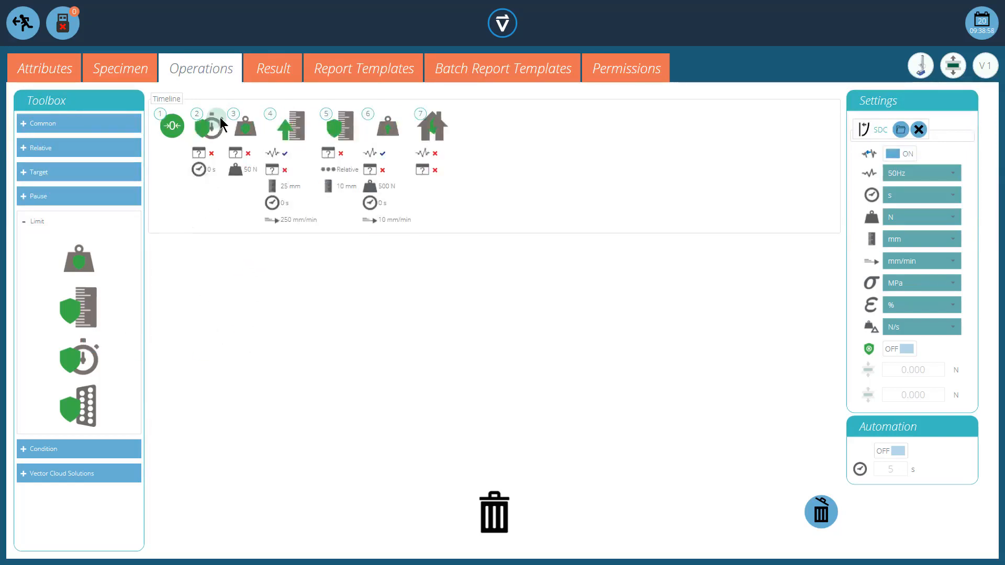
double_click(219, 135)
double_click(515, 310)
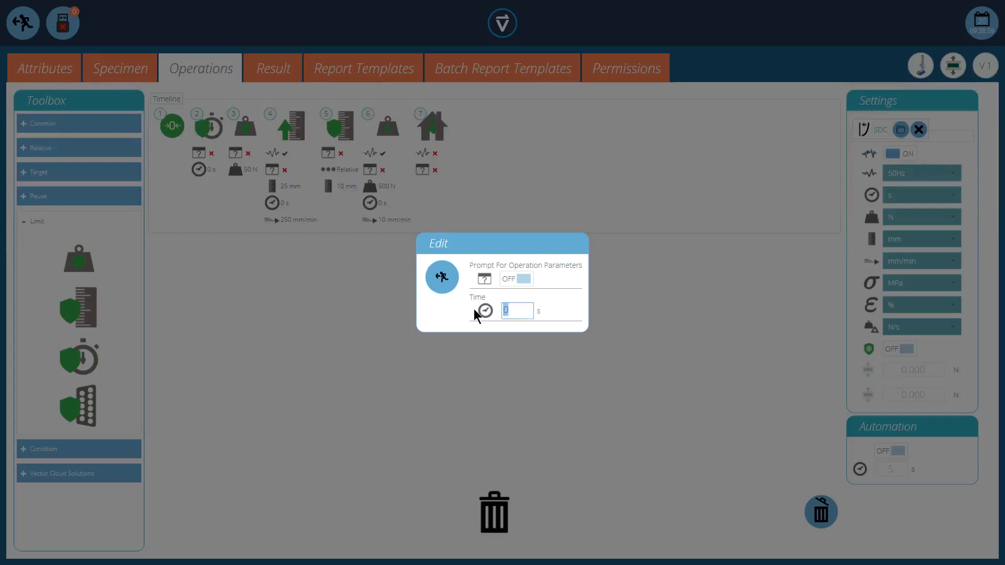
text(200)
click(443, 278)
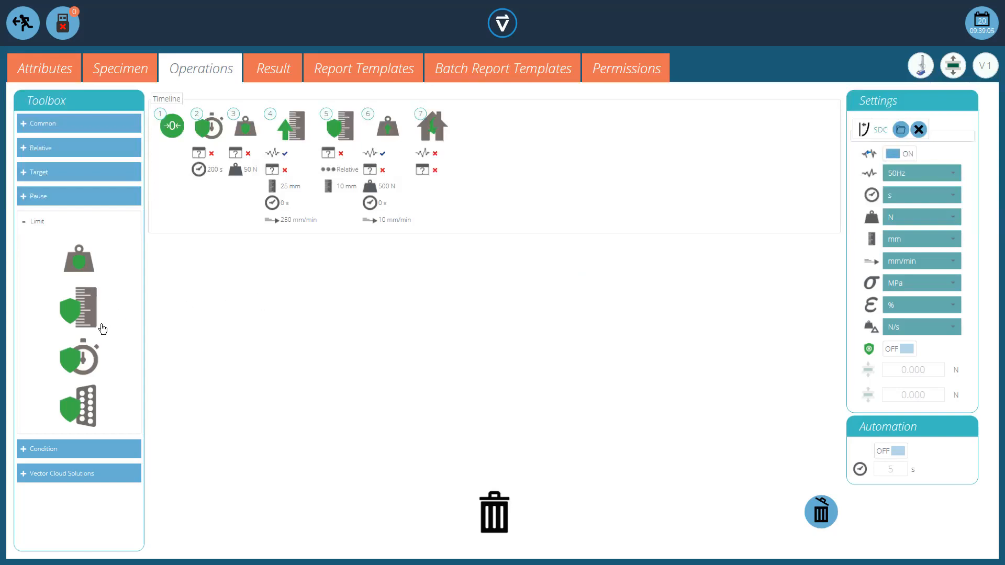
Insert a digital input limit between the 25 mm displacement operation and the displacement limit, using Digital Input 2.
drag(87, 409, 330, 209)
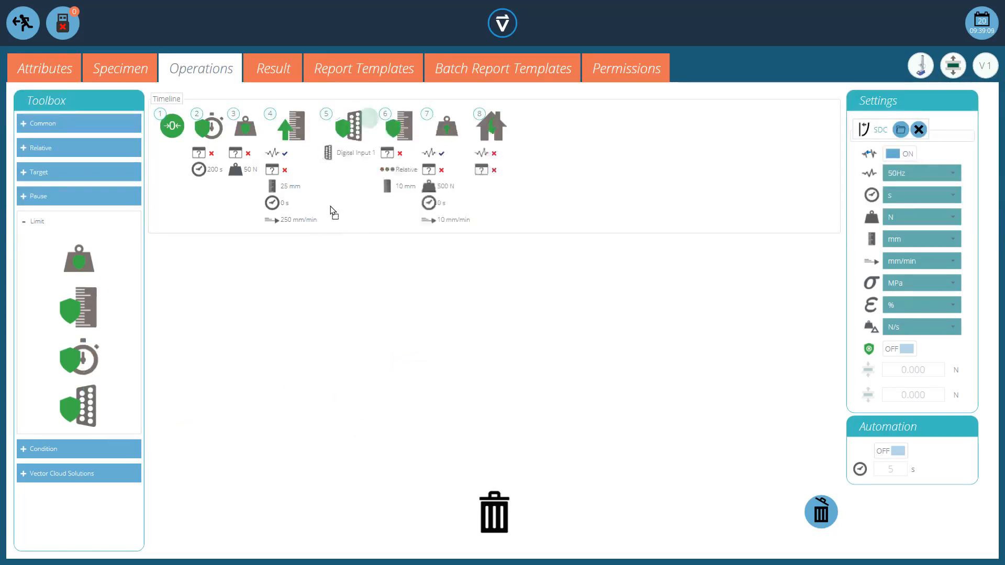
click(366, 121)
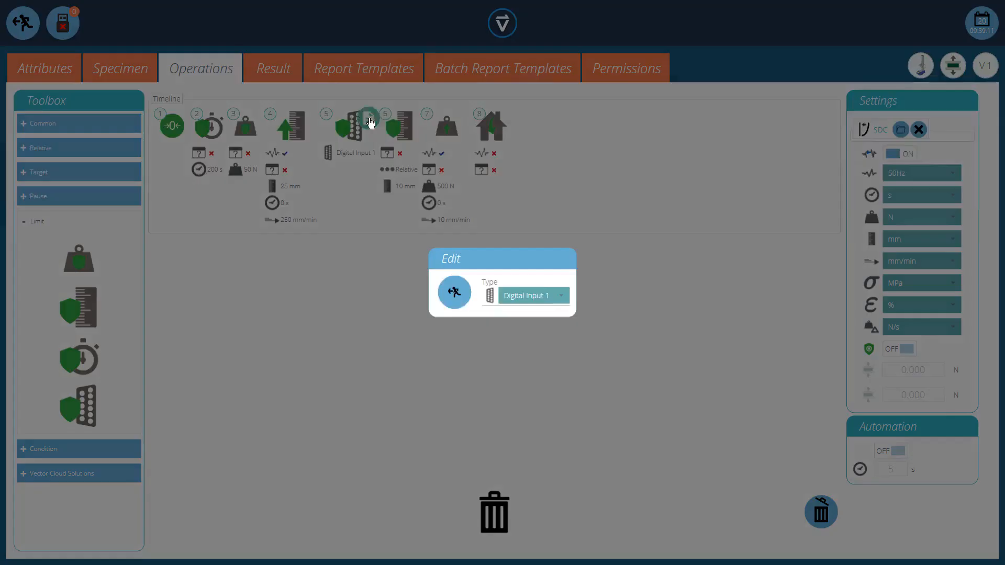
click(545, 295)
click(539, 337)
click(453, 291)
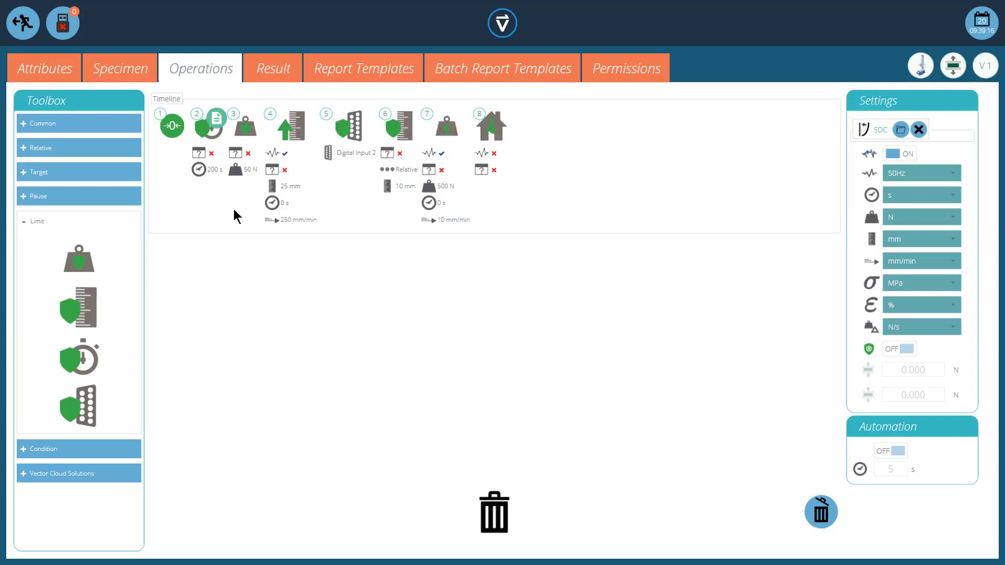
mouse_move(260, 181)
mouse_move(328, 184)
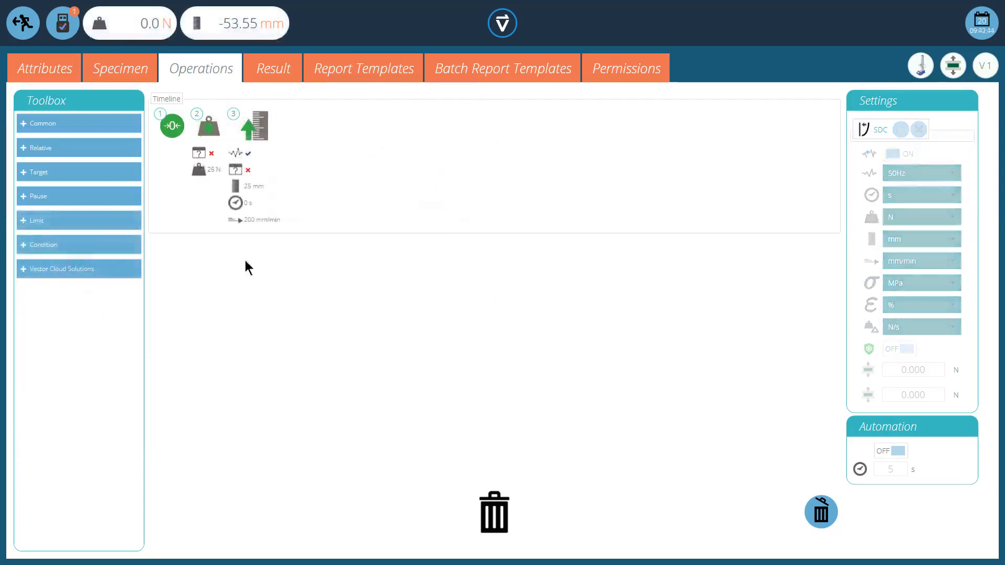
Exit the test editor and save the changes by overriding the current version, without a change note.
mouse_move(214, 137)
mouse_move(258, 190)
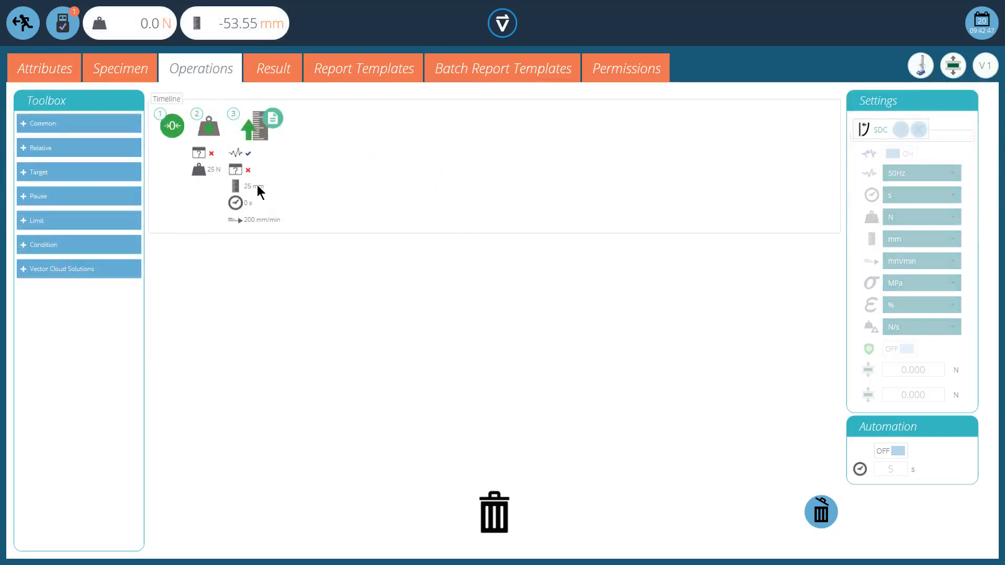
click(22, 23)
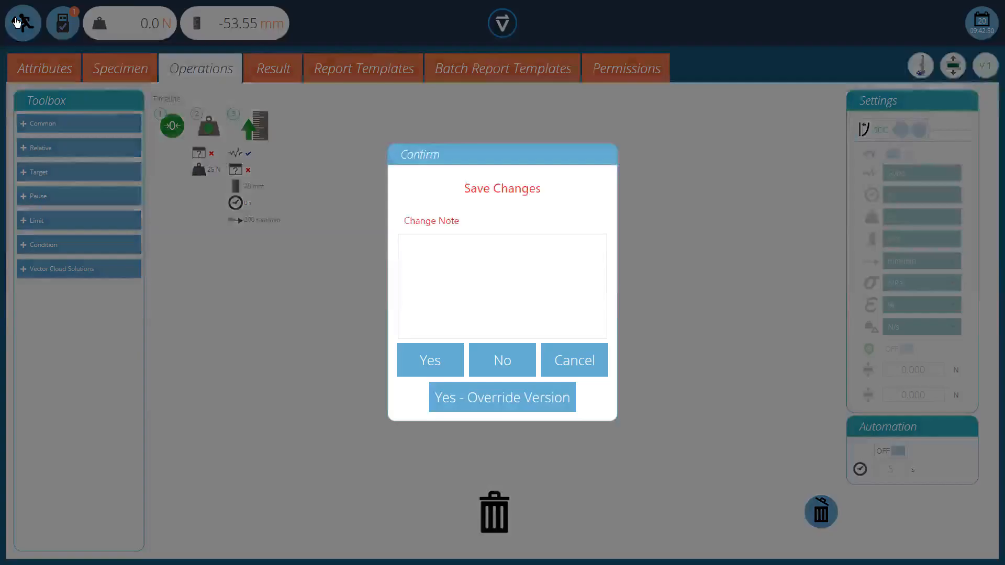
click(474, 402)
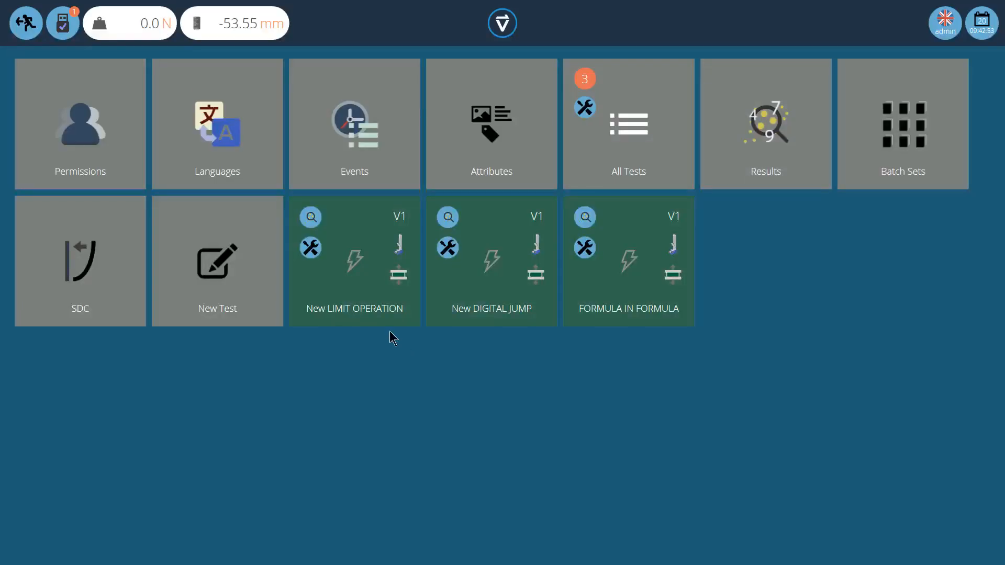
Open the New LIMIT OPERATION test, run it and return to the home screen.
click(361, 262)
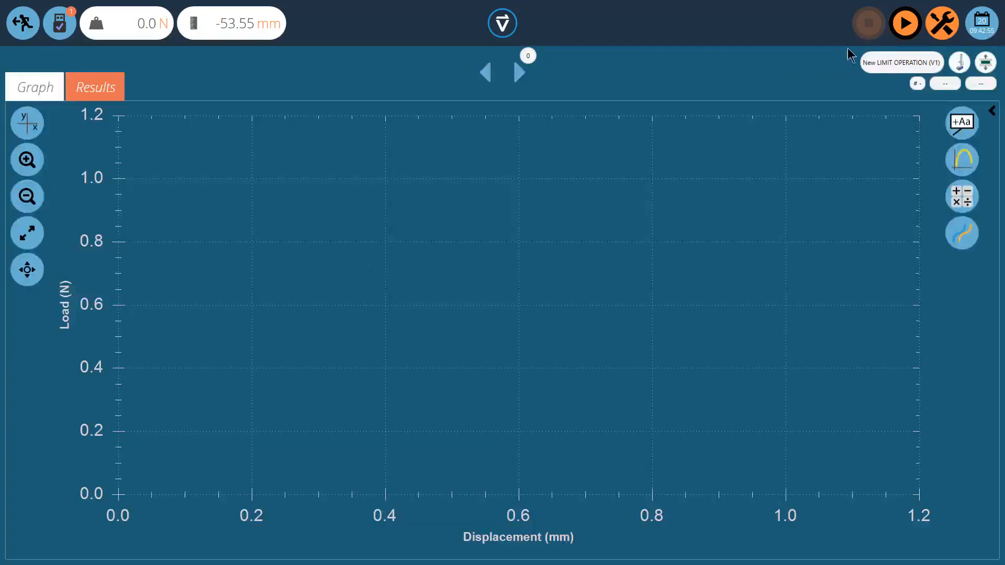
click(906, 24)
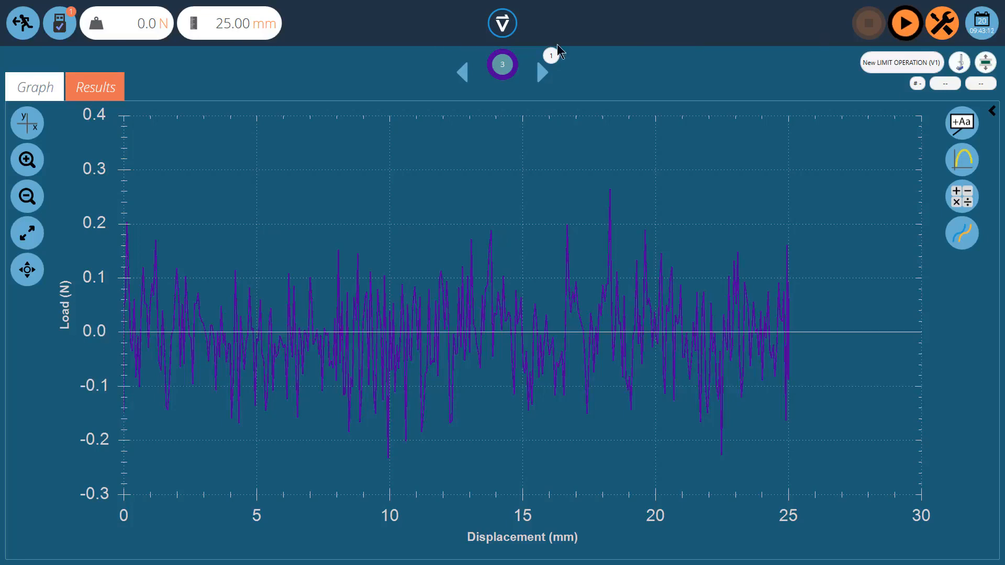
click(40, 25)
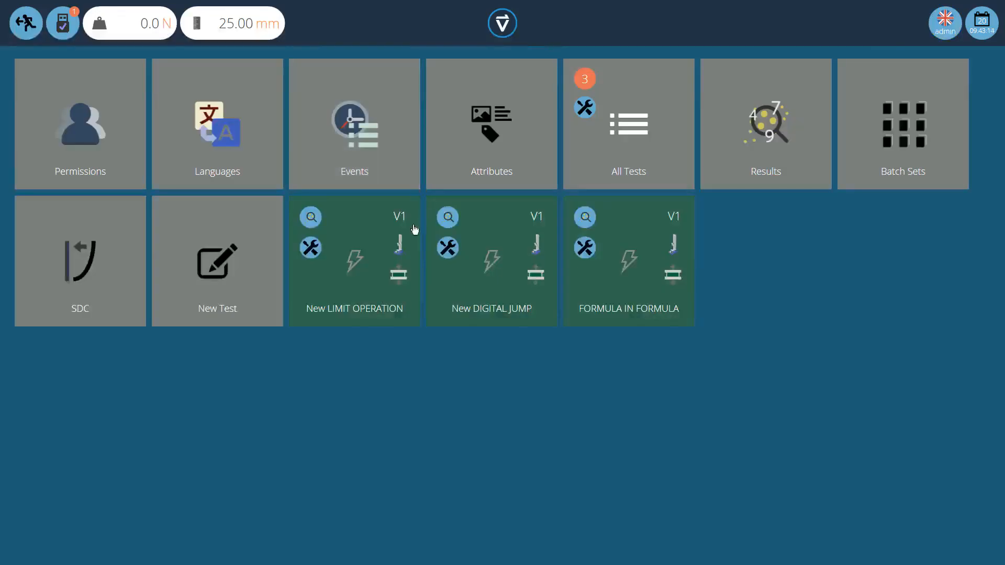
Reopen New LIMIT OPERATION, run the test a second time and exit to the home screen.
click(371, 307)
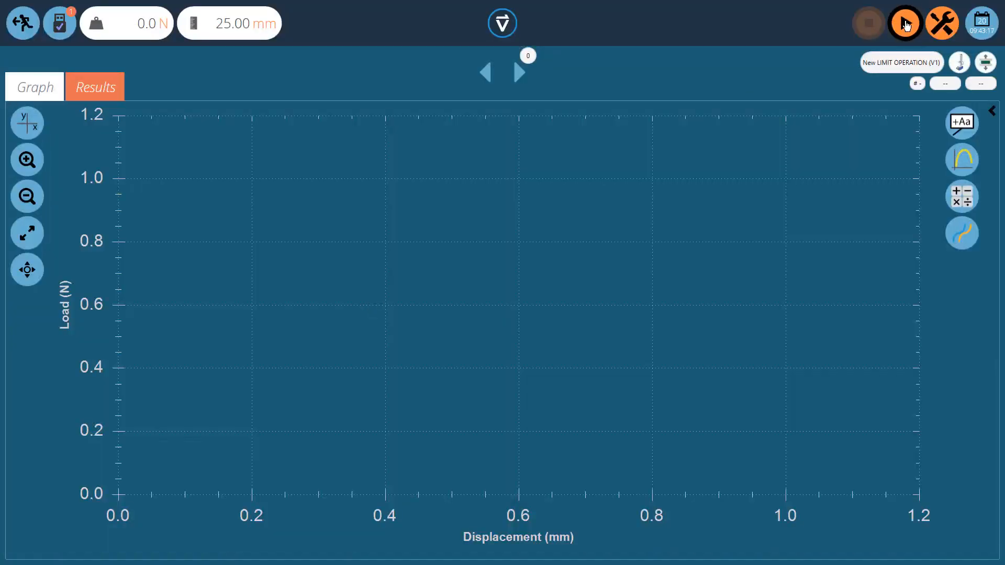
click(906, 24)
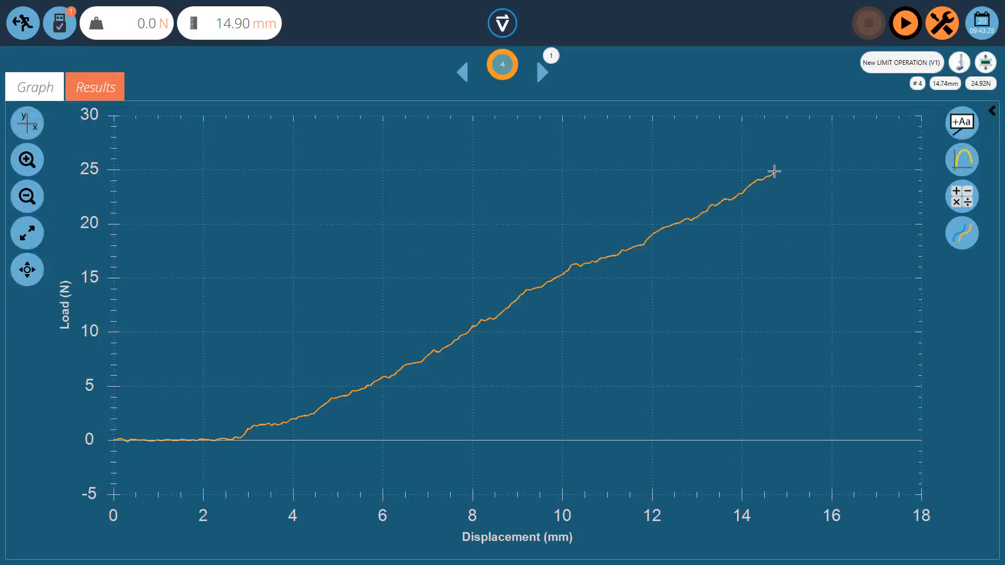
click(23, 24)
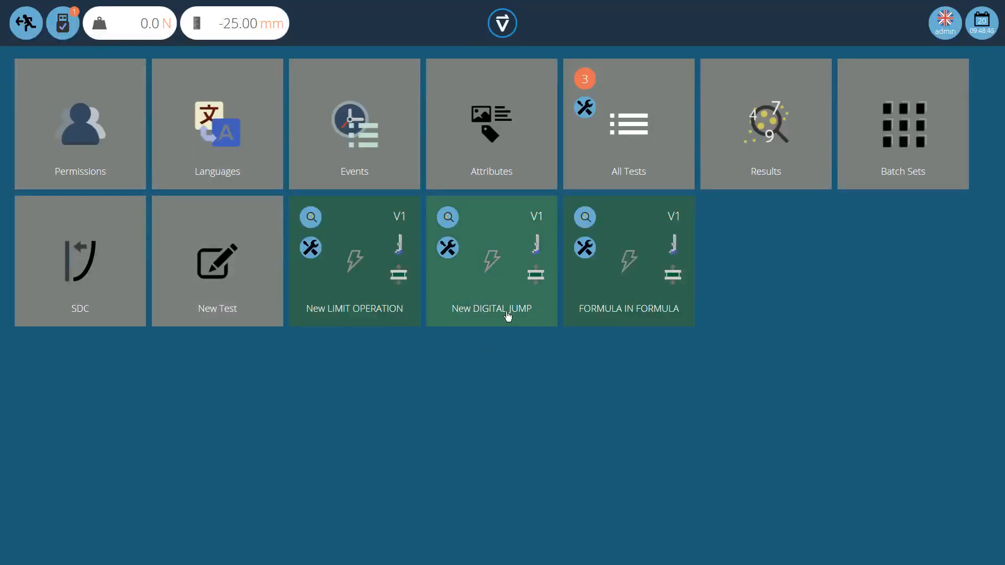
Open the New DIGITAL JUMP test for editing and show its operations timeline.
click(450, 250)
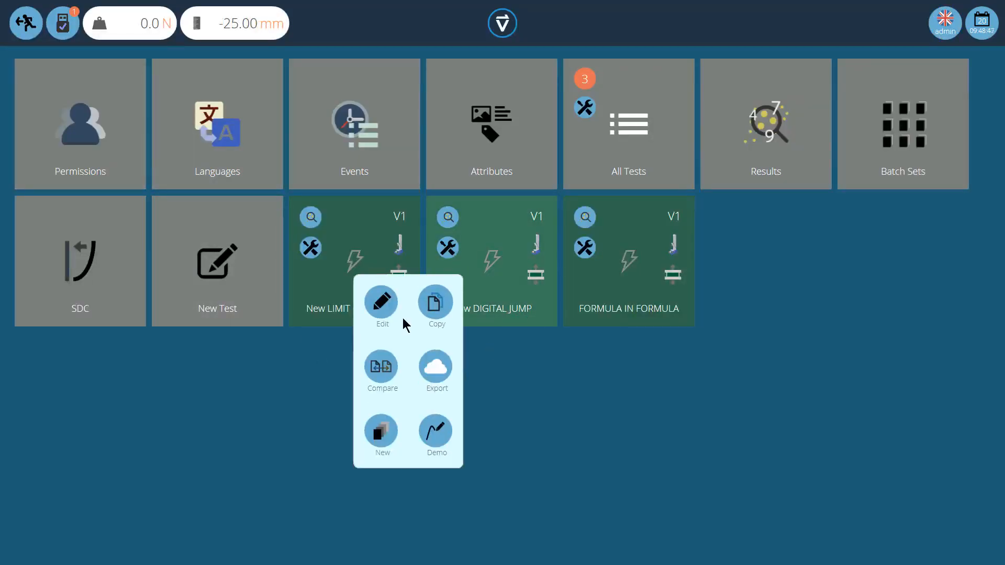
click(397, 314)
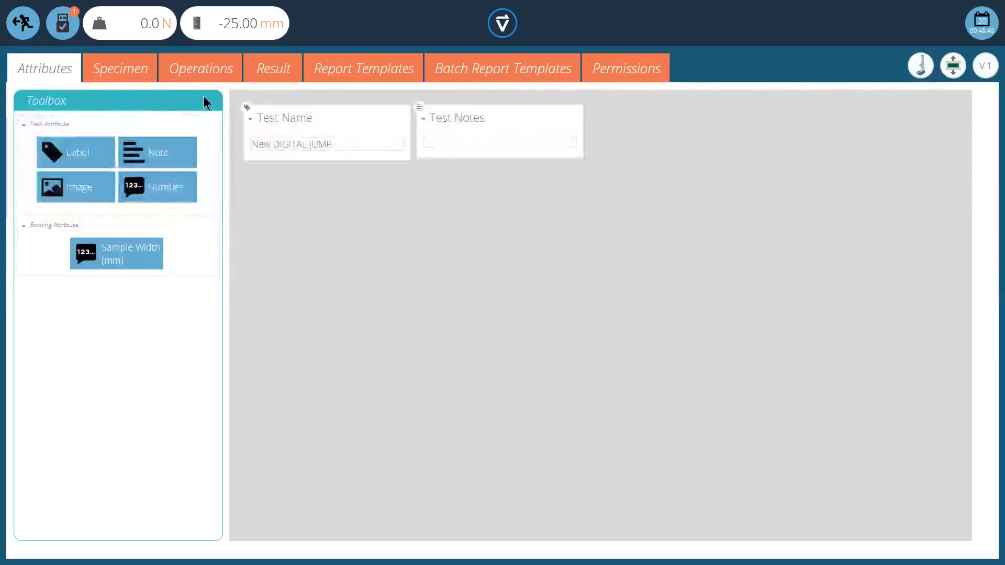
click(201, 71)
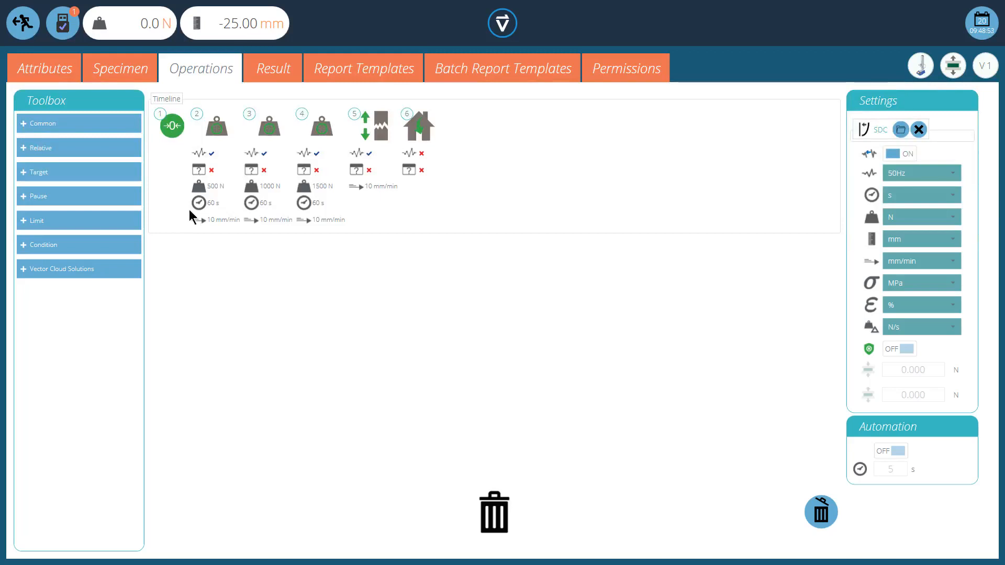
mouse_move(210, 192)
Read the help for the digital input jump condition and insert that condition directly after the zeroing operation.
click(39, 246)
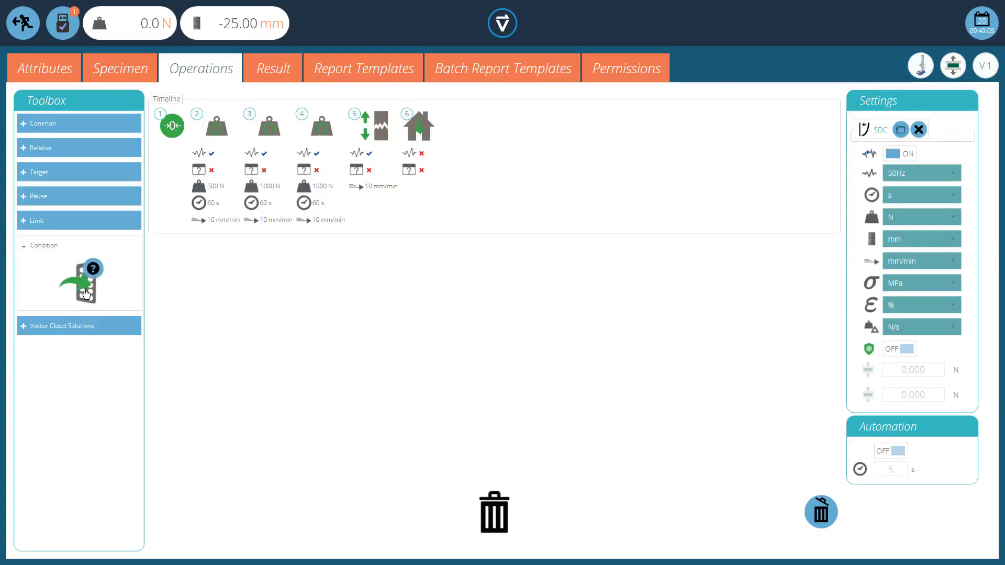
click(93, 269)
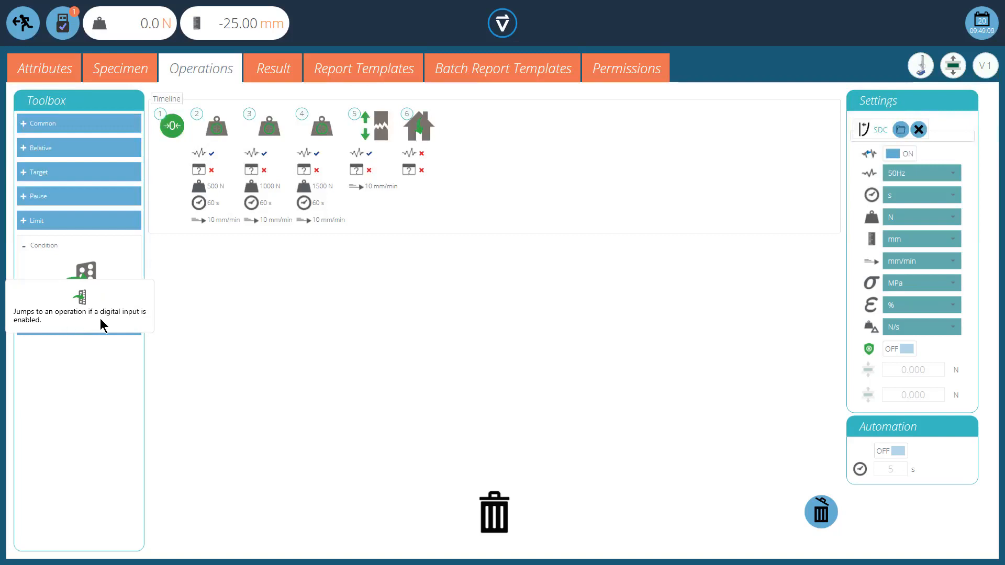
click(217, 282)
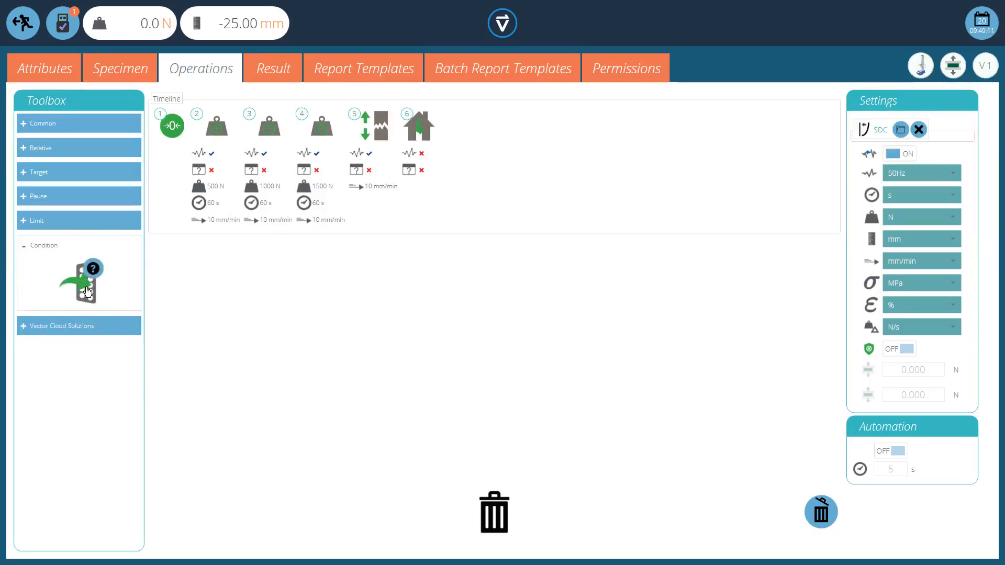
drag(86, 291, 202, 223)
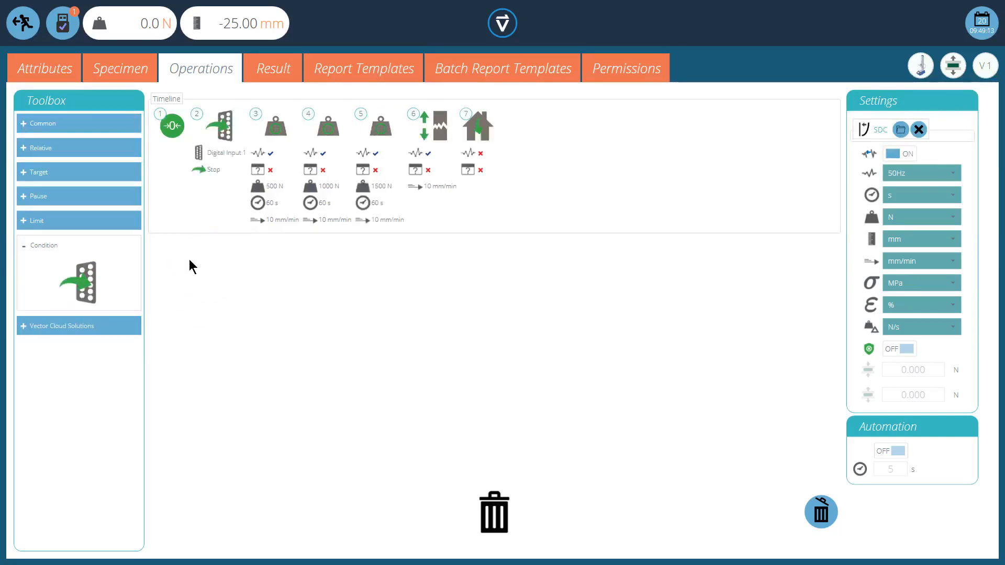
Configure the jump condition to trigger on Digital Input 1 and jump to operation 6, the break operation.
click(240, 120)
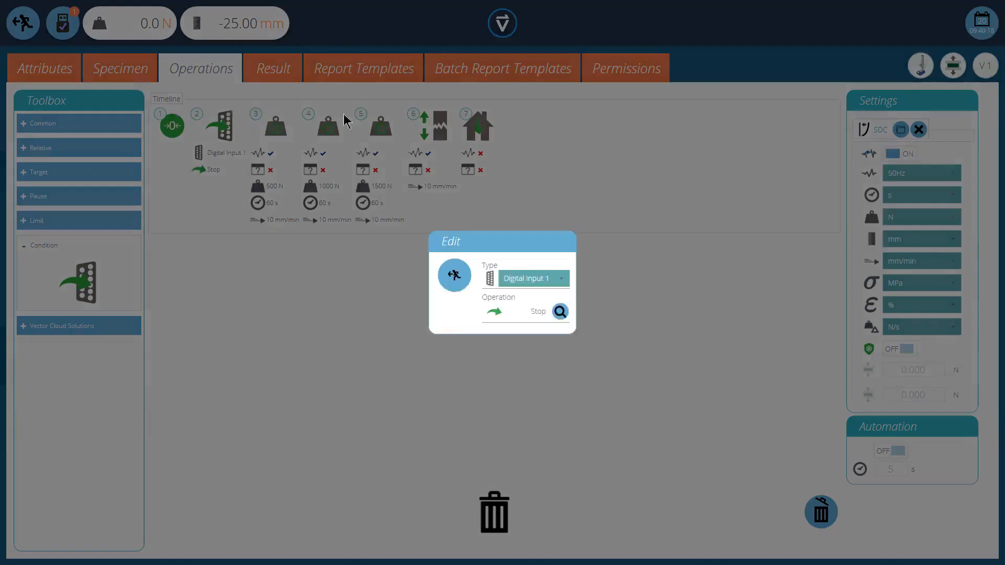
click(558, 279)
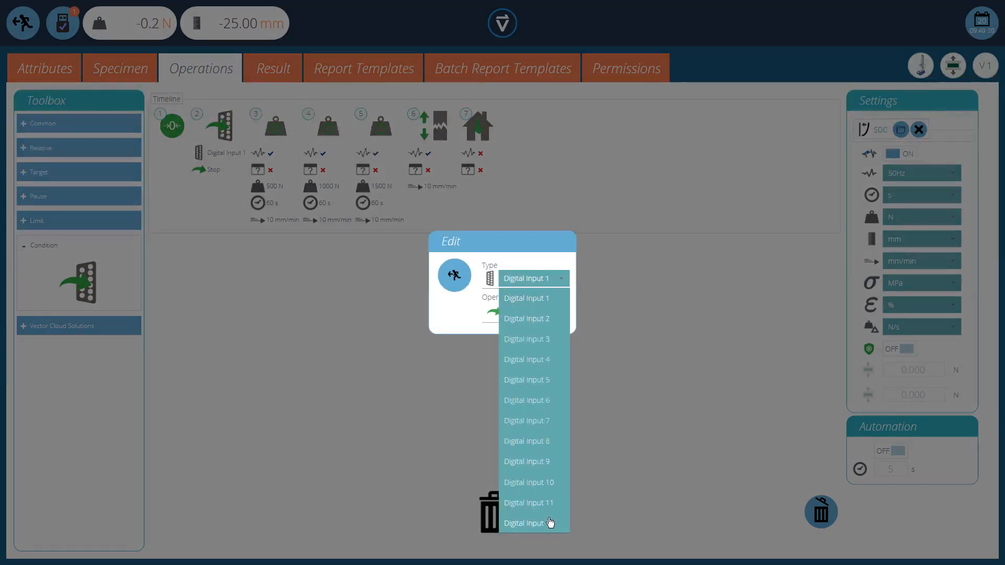
click(540, 301)
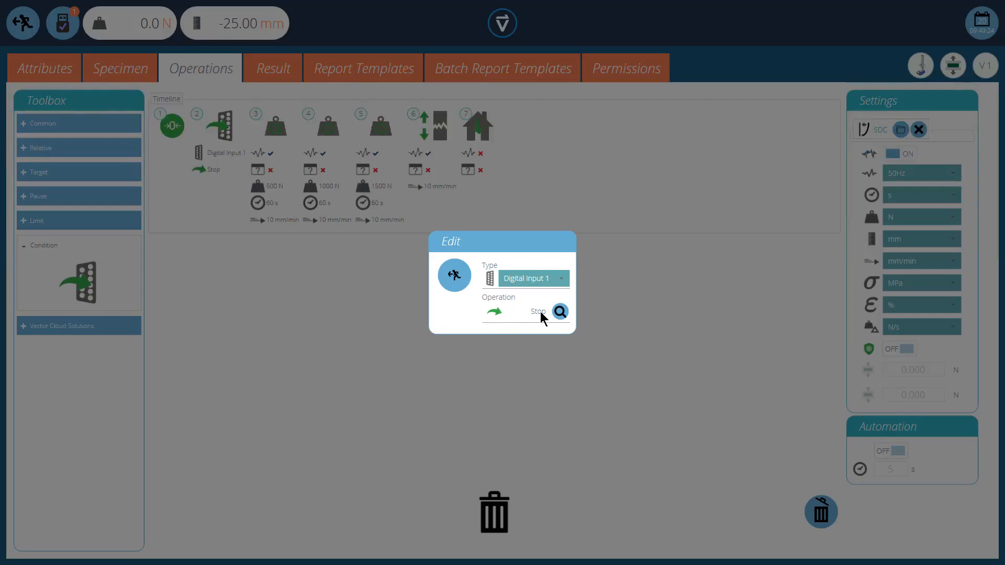
click(560, 312)
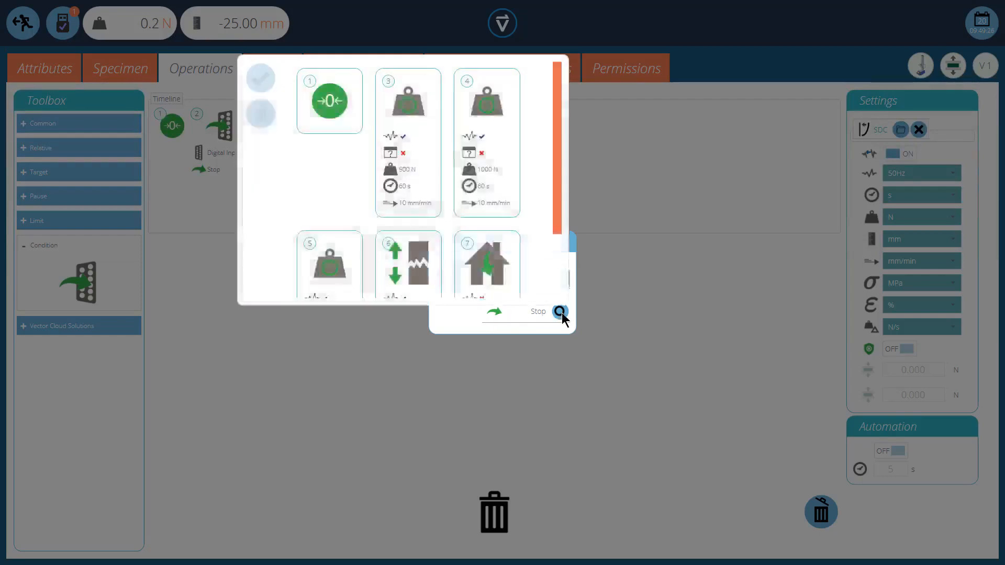
drag(557, 228, 557, 256)
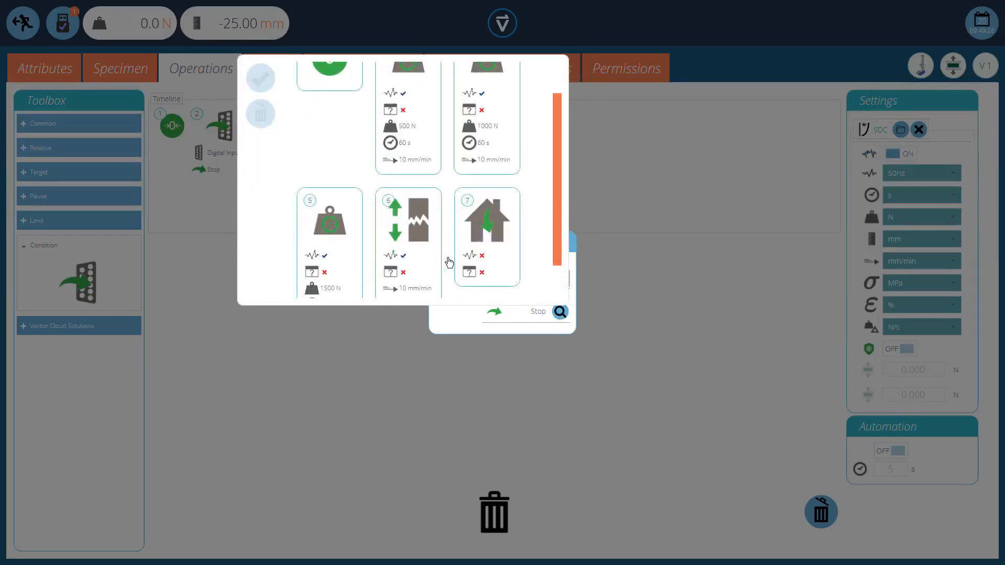
click(426, 255)
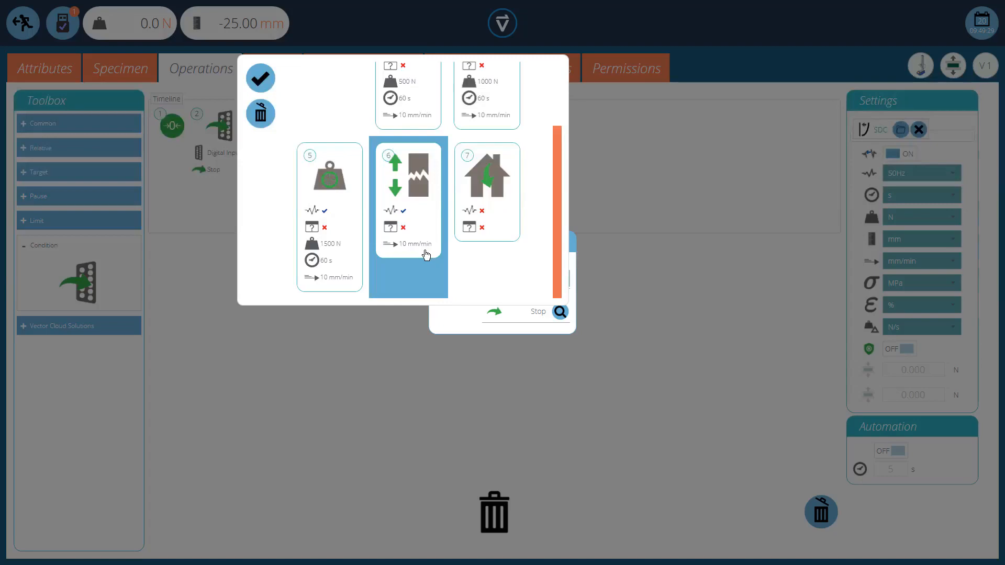
click(262, 78)
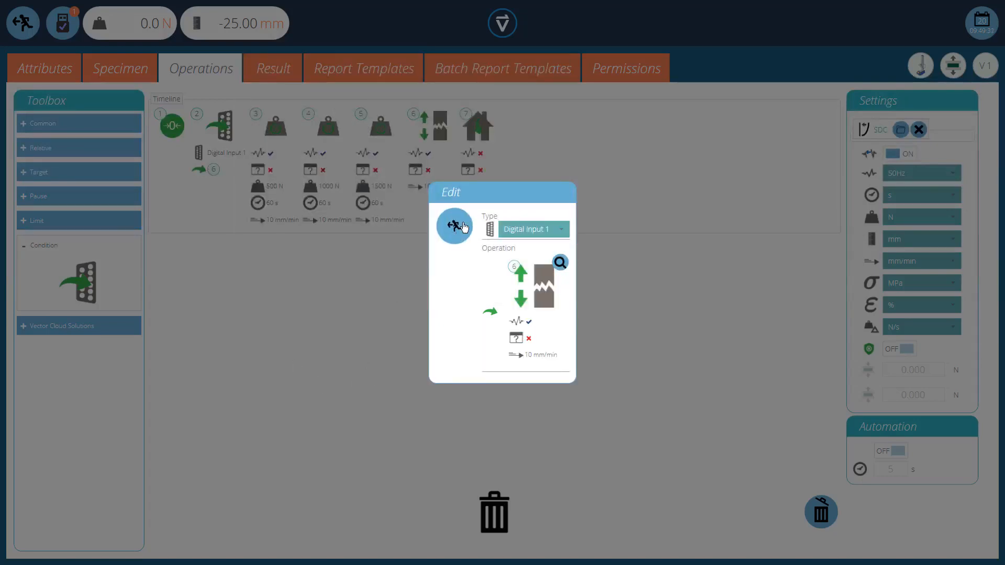
click(450, 229)
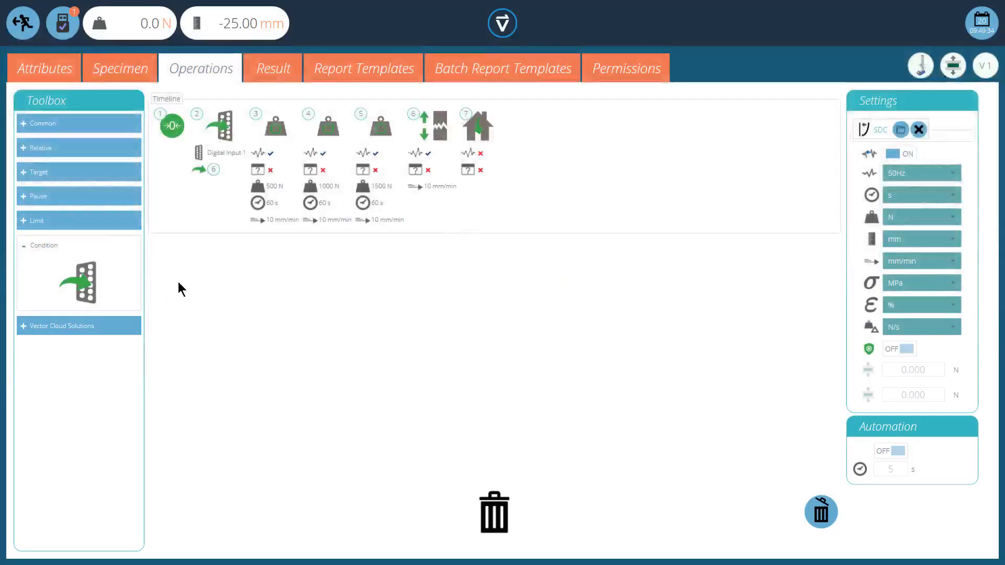
Check the digital input condition's help again, then exit the test editor and save the changes by overriding the version.
mouse_move(214, 167)
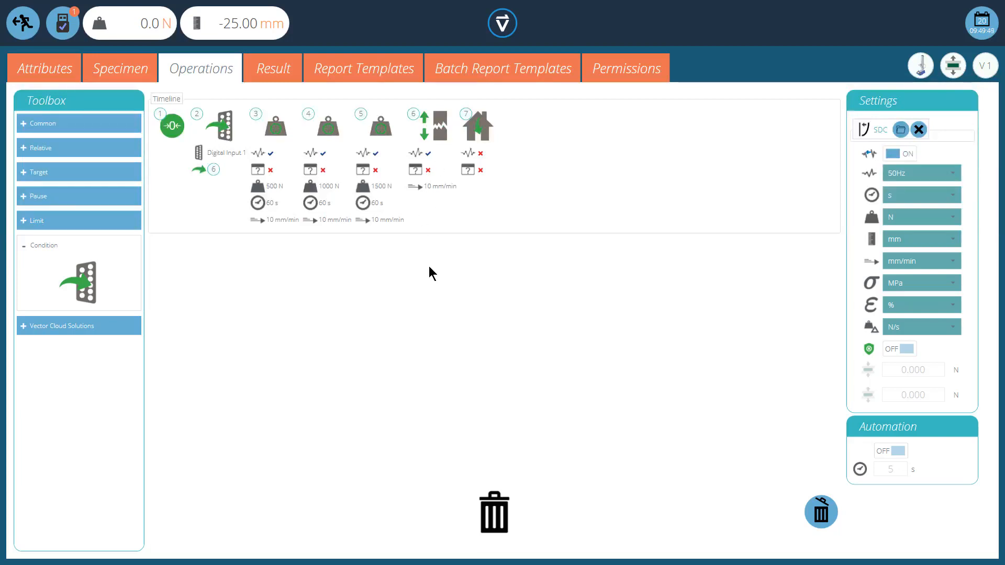
click(93, 270)
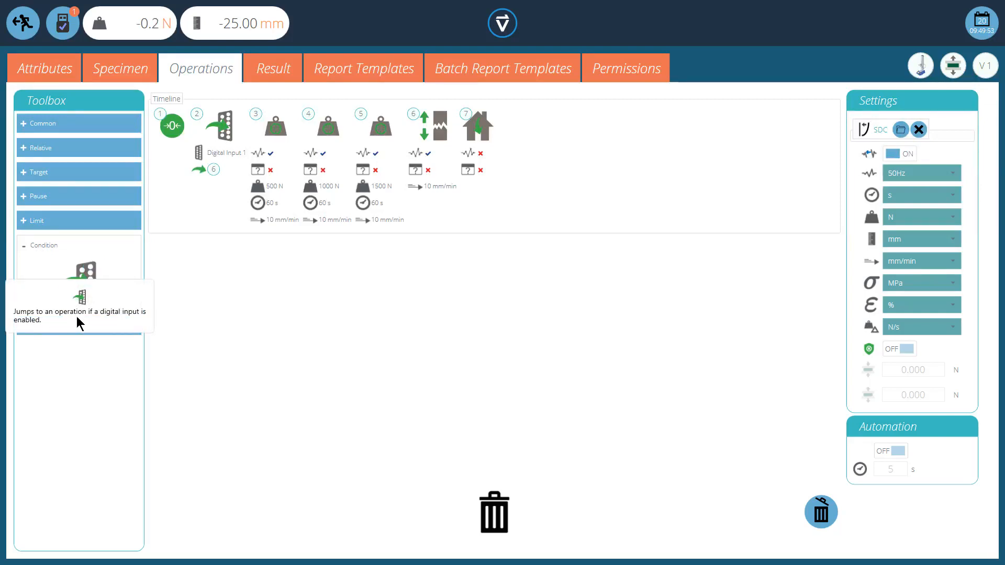
click(214, 308)
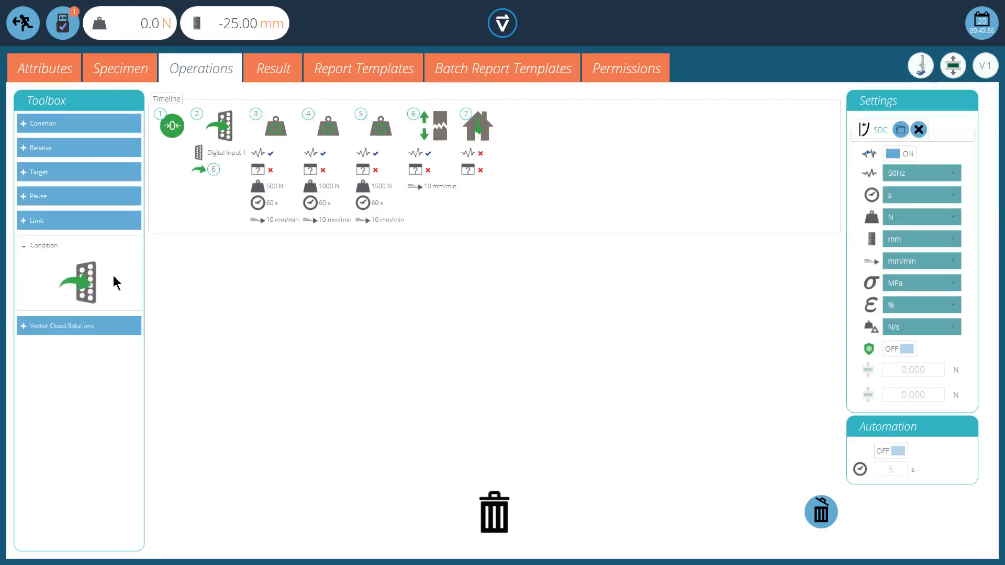
click(42, 251)
click(22, 24)
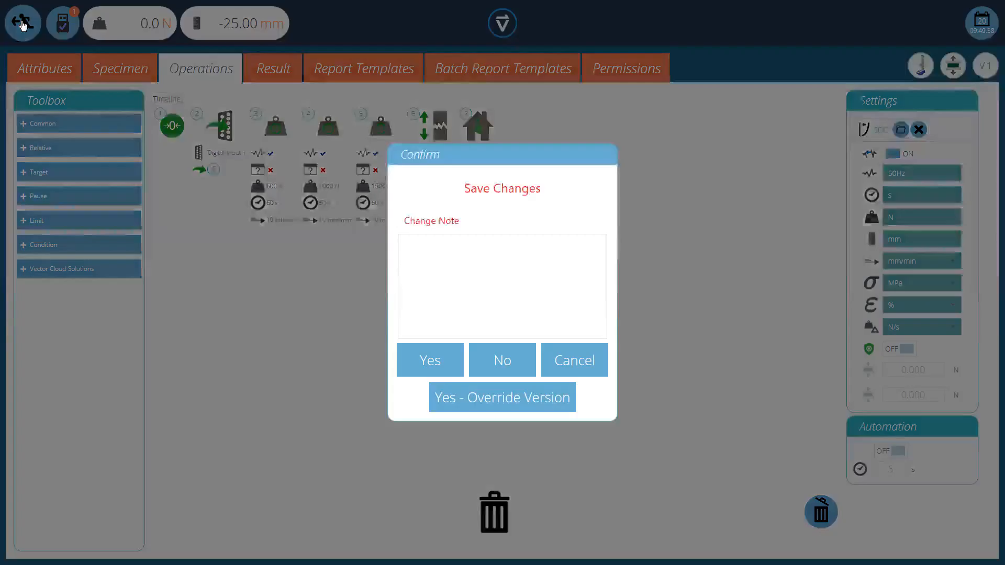
click(480, 400)
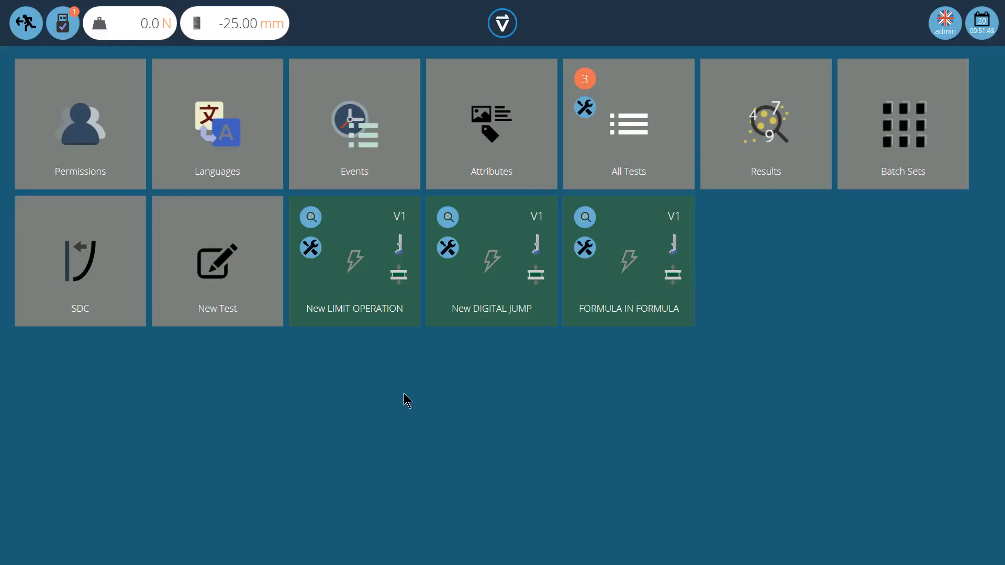
Open the event log, examine the recorded events on pages 1 and 2, and close the log.
click(355, 136)
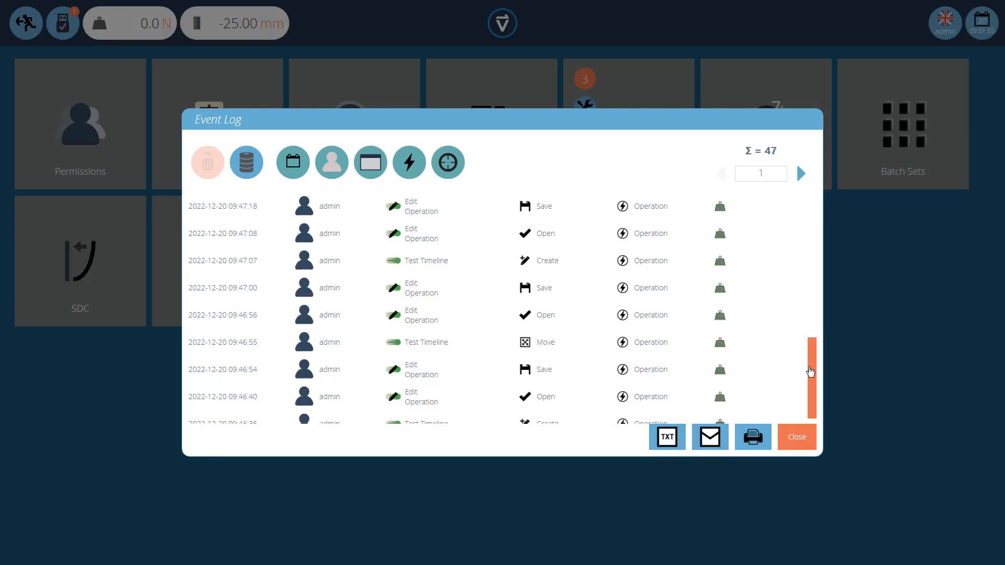
drag(812, 365, 813, 201)
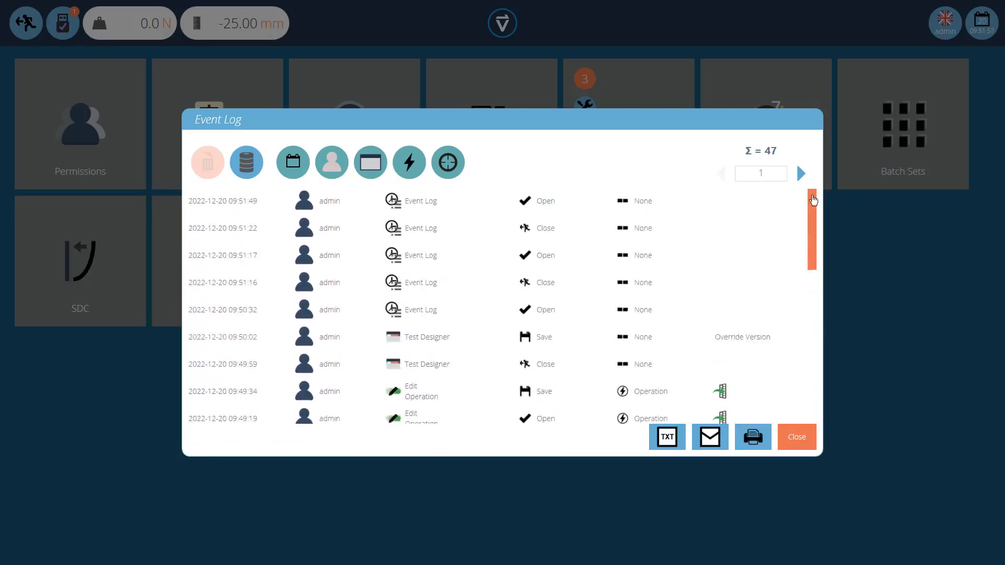
scroll(756, 300, down, 2)
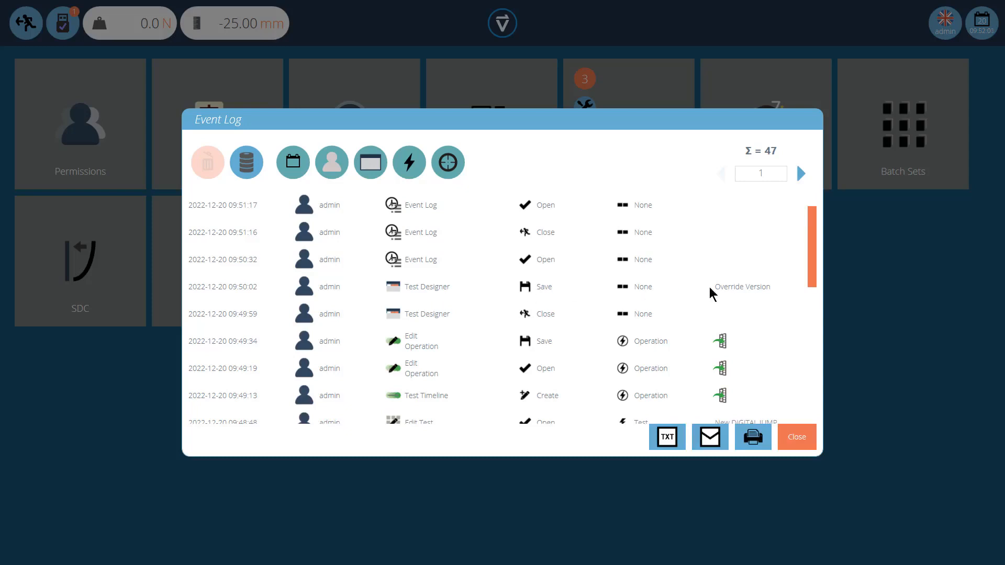
drag(812, 265, 811, 307)
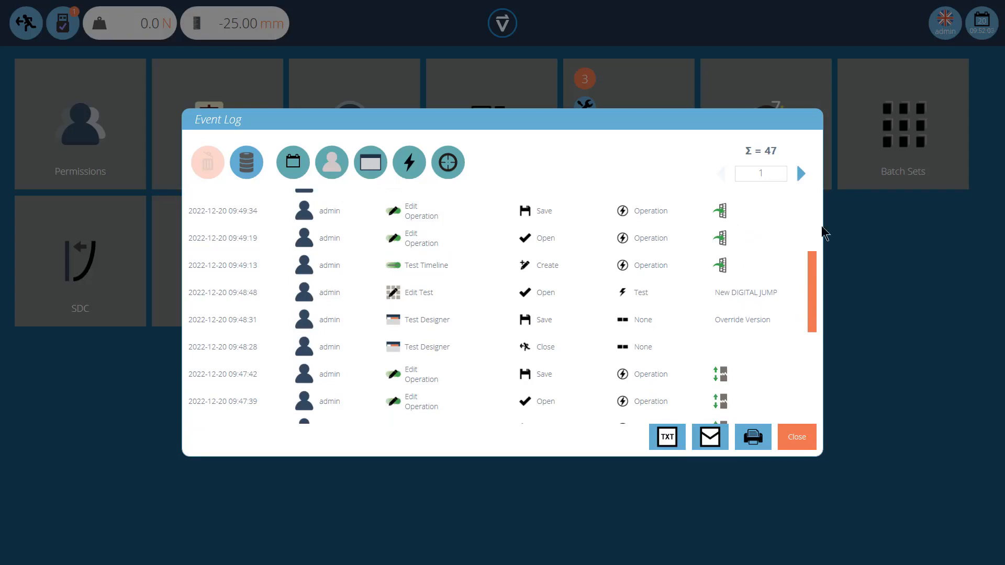
click(803, 175)
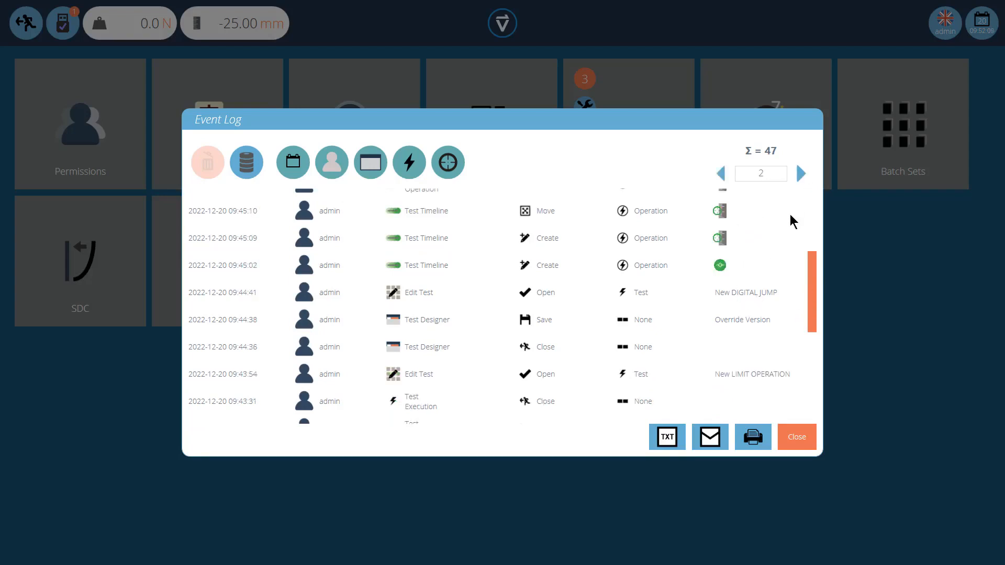
drag(811, 282, 810, 214)
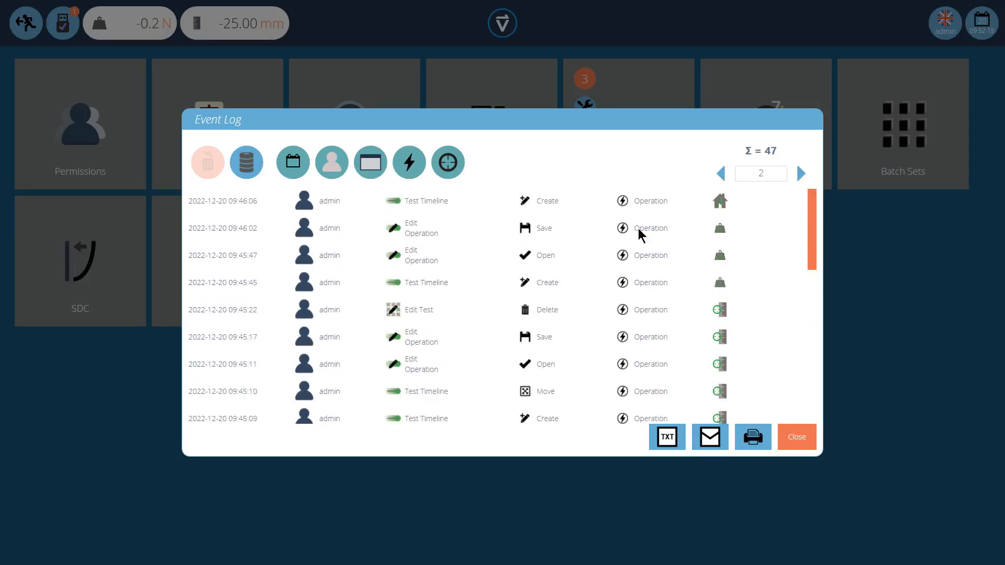
drag(813, 247, 816, 337)
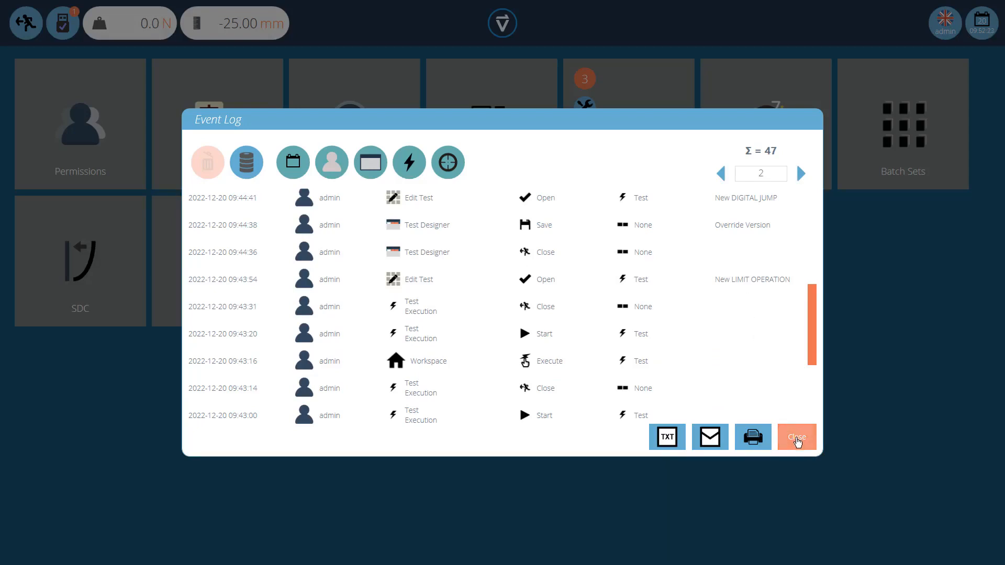
click(796, 438)
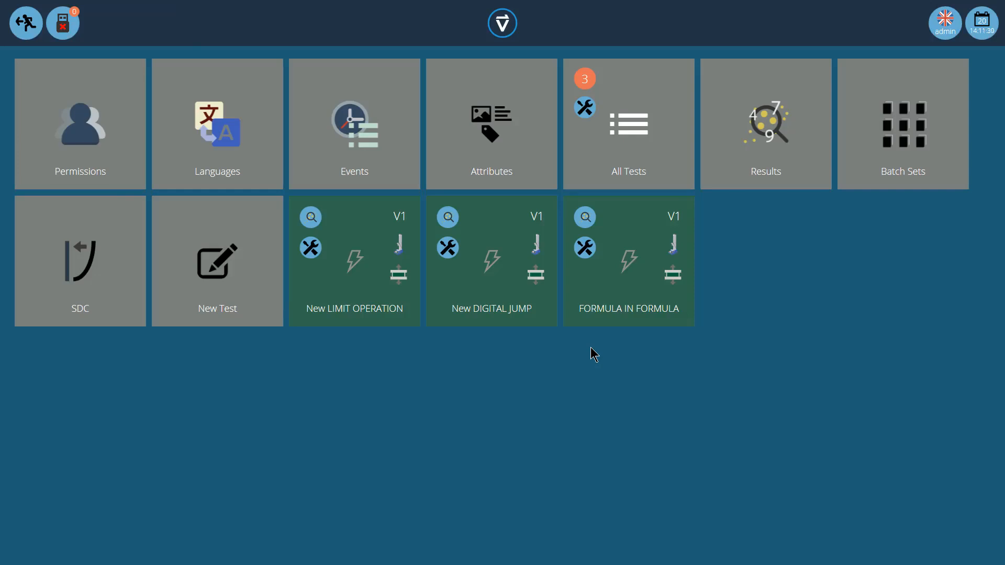
Open the FORMULA IN FORMULA test for editing and inspect the f(x) formula in its result setup.
click(585, 247)
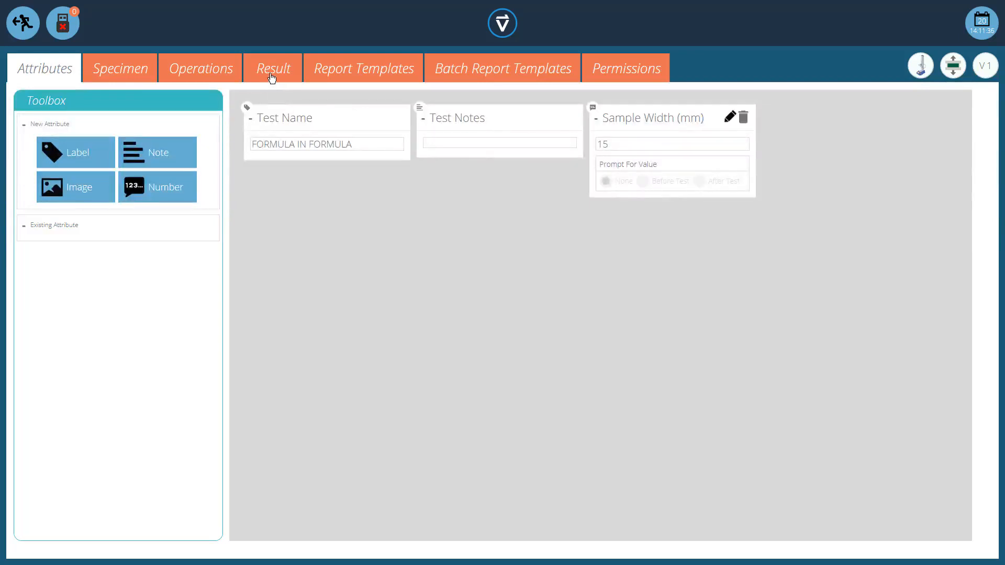
click(253, 74)
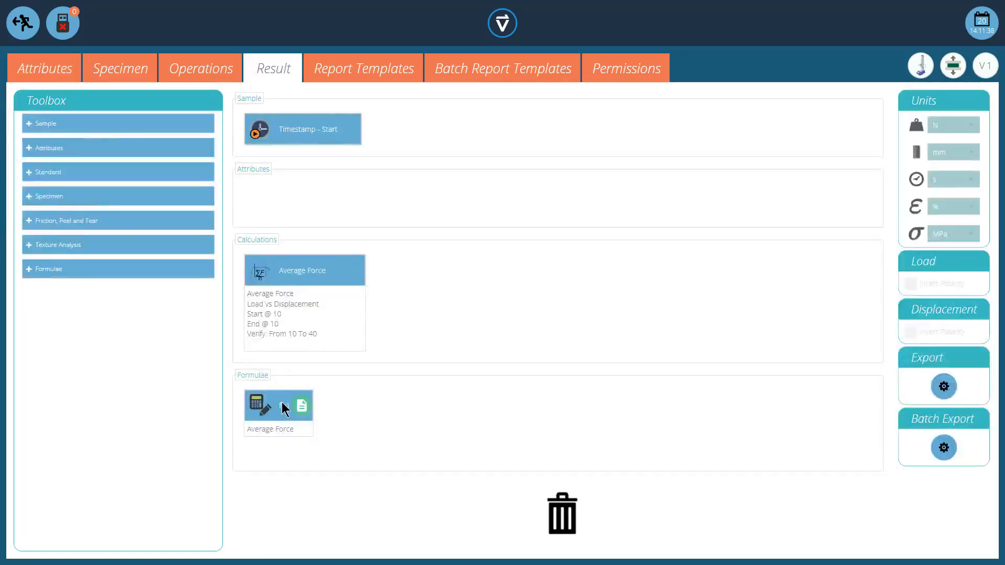
click(300, 407)
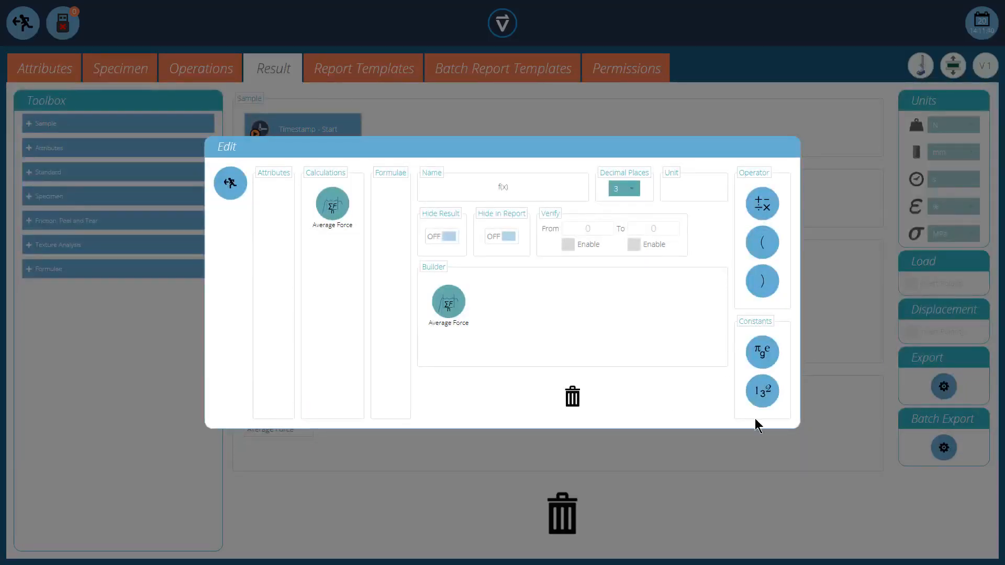
click(231, 186)
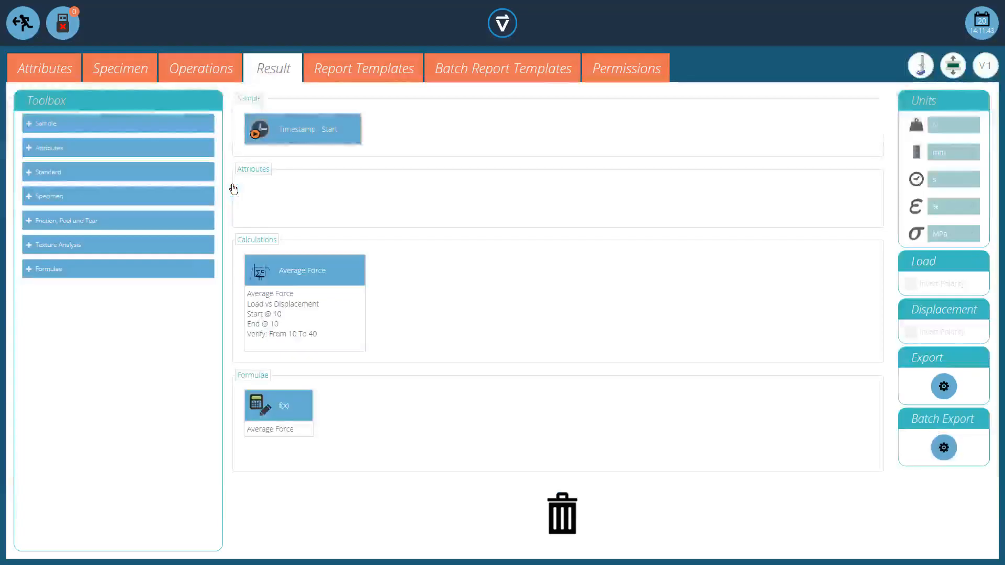
Add the Specimen item to the sample results after the start timestamp.
click(65, 123)
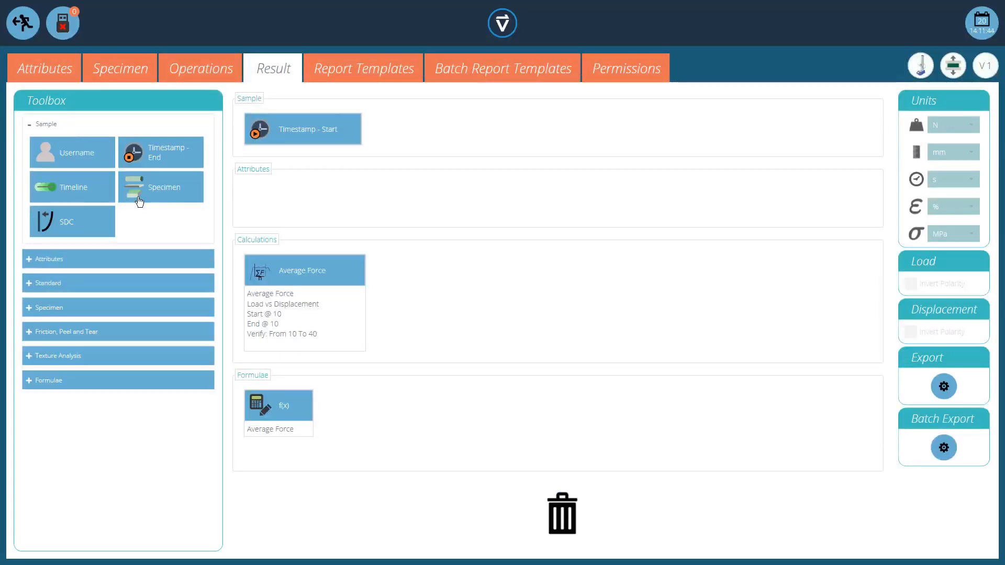
mouse_move(139, 202)
mouse_down()
mouse_move(158, 191)
mouse_move(178, 201)
mouse_move(429, 126)
mouse_move(410, 115)
mouse_up()
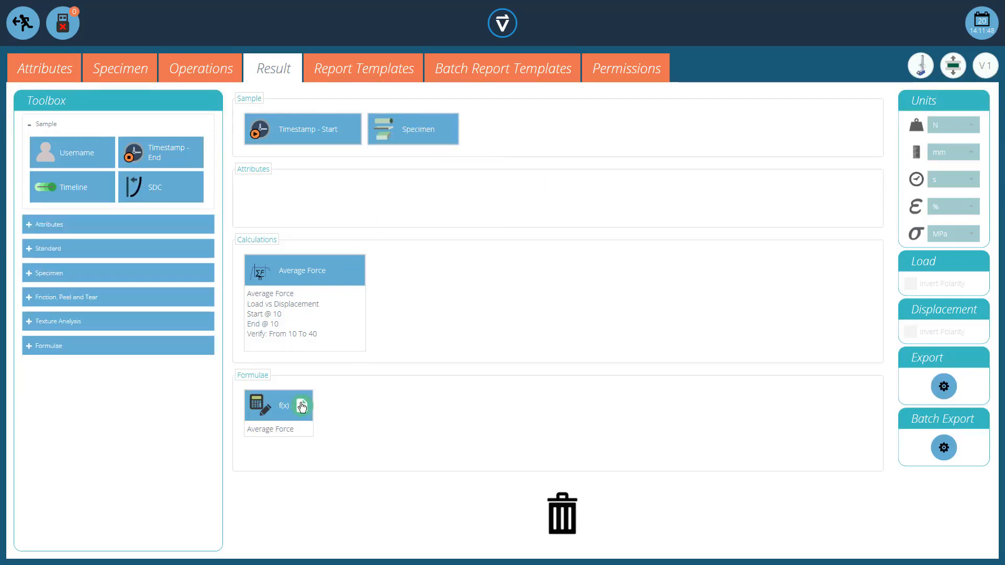
Edit the f(x) formula so that Average Force is divided by the specimen dimension w.
click(302, 406)
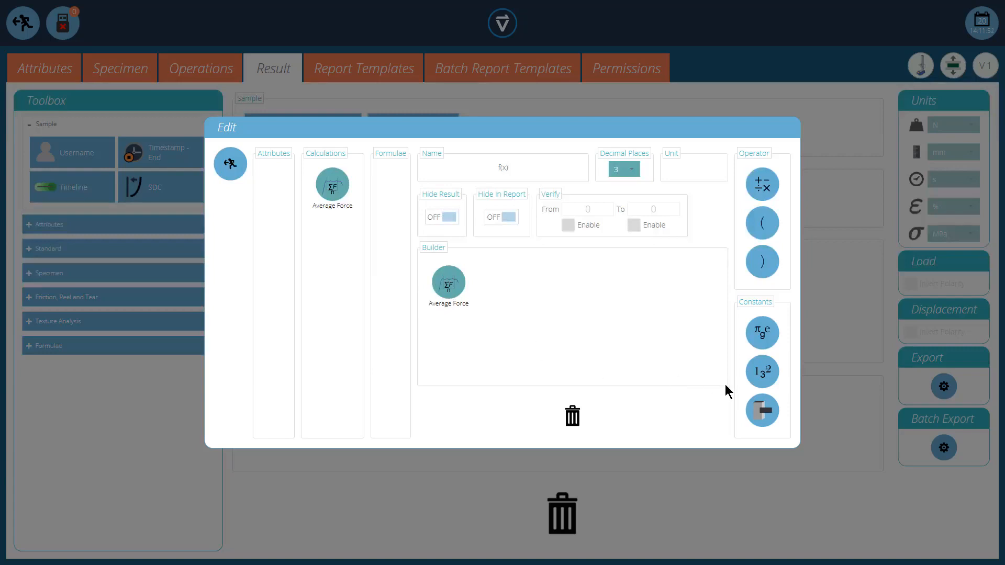
drag(760, 410, 563, 299)
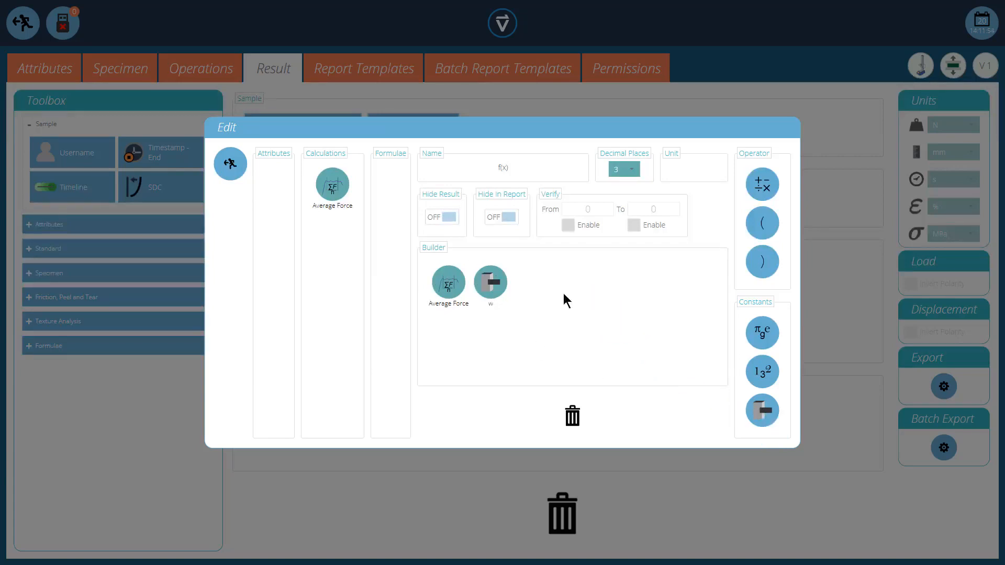
drag(762, 184, 493, 284)
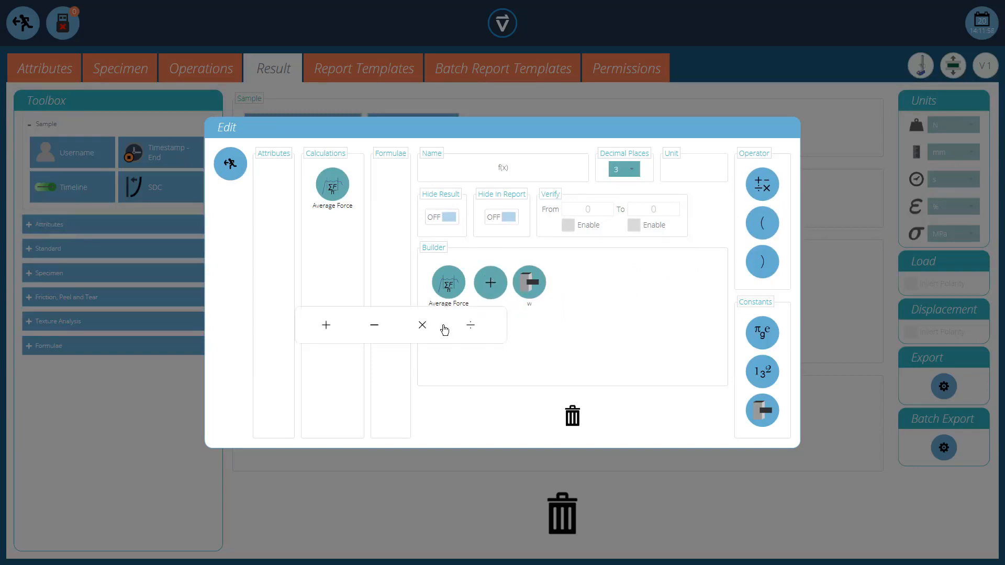
click(471, 328)
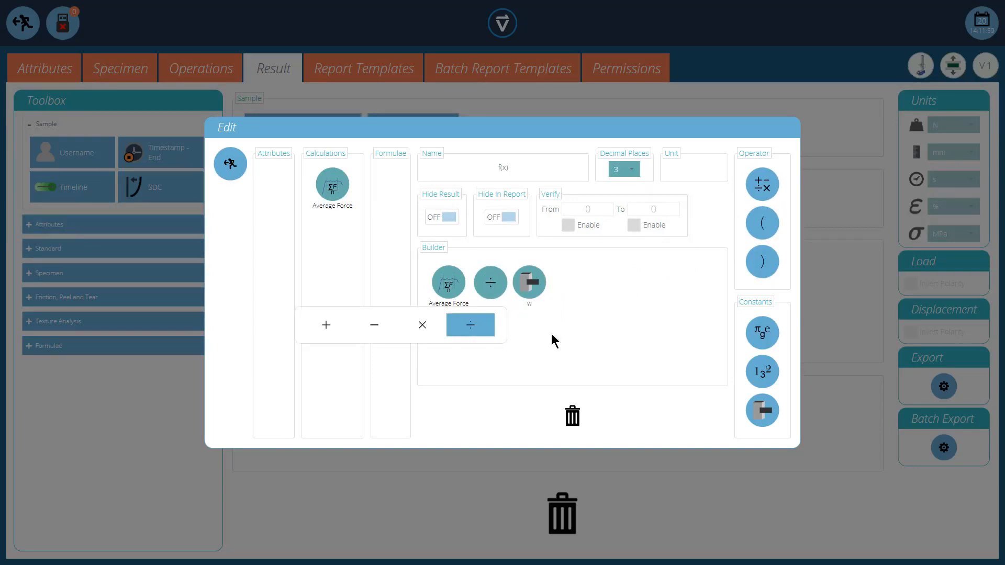
Try t, Area, Gauge Length and GS as the formula's specimen dimension, and set it back to w.
click(532, 284)
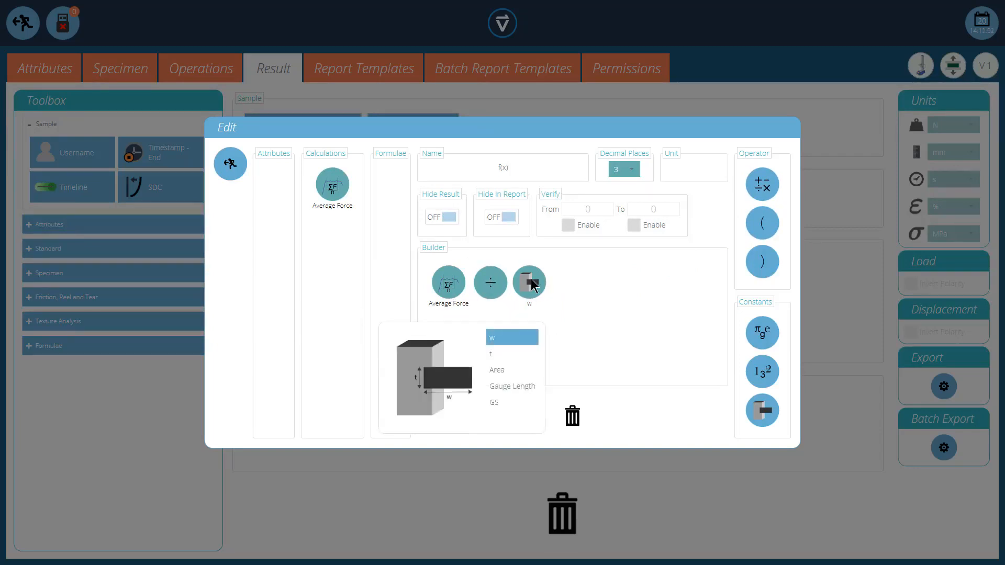
click(498, 358)
click(501, 374)
click(502, 387)
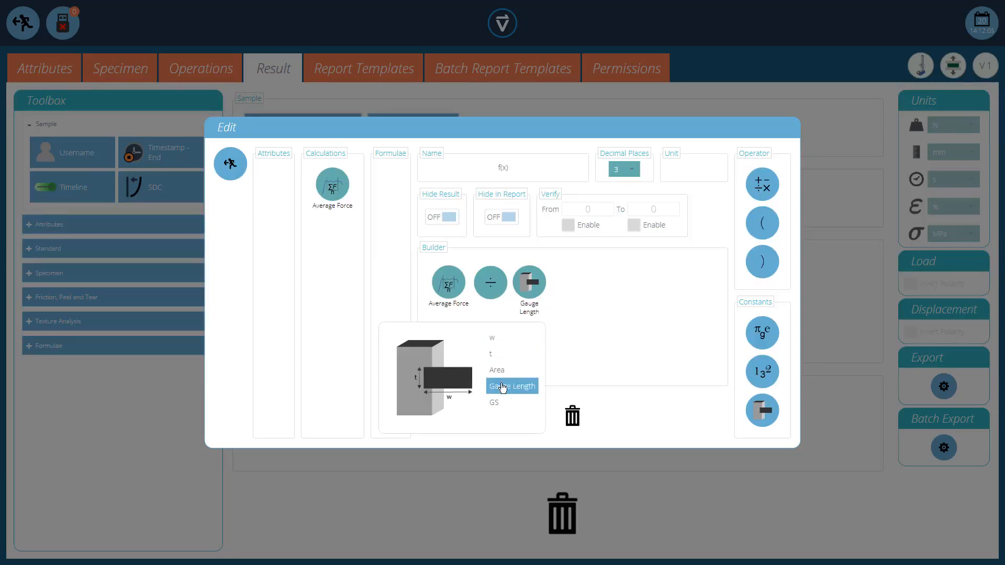
click(498, 408)
click(499, 340)
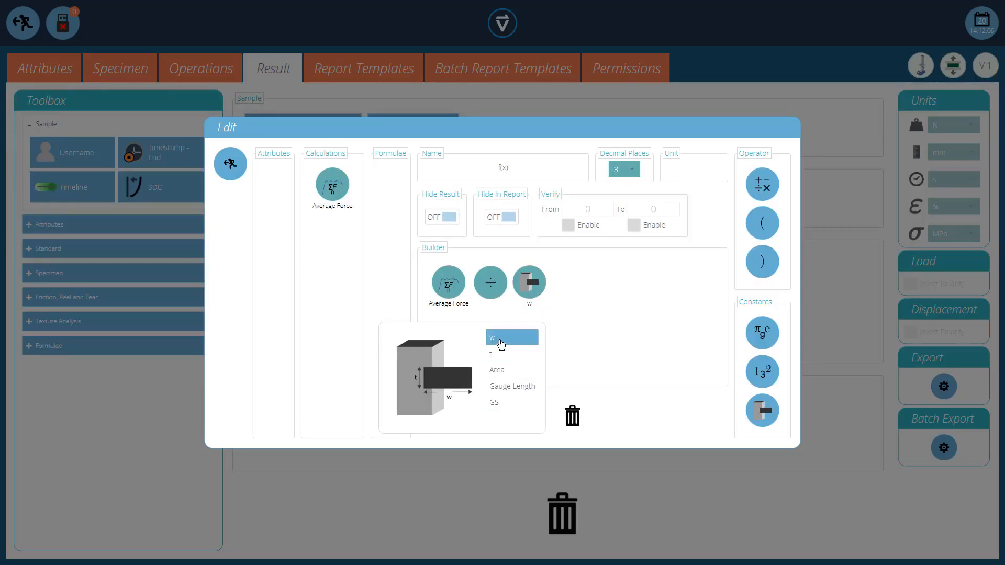
click(586, 335)
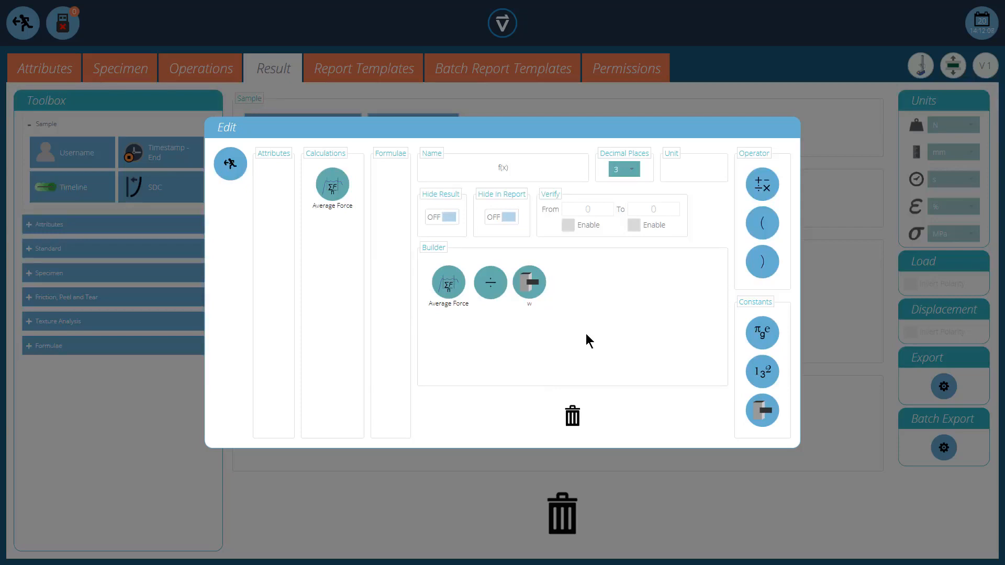
Name the formula Strength with the unit N/mm and save the test by overriding its current version.
drag(522, 166, 462, 166)
text(Strength)
click(231, 165)
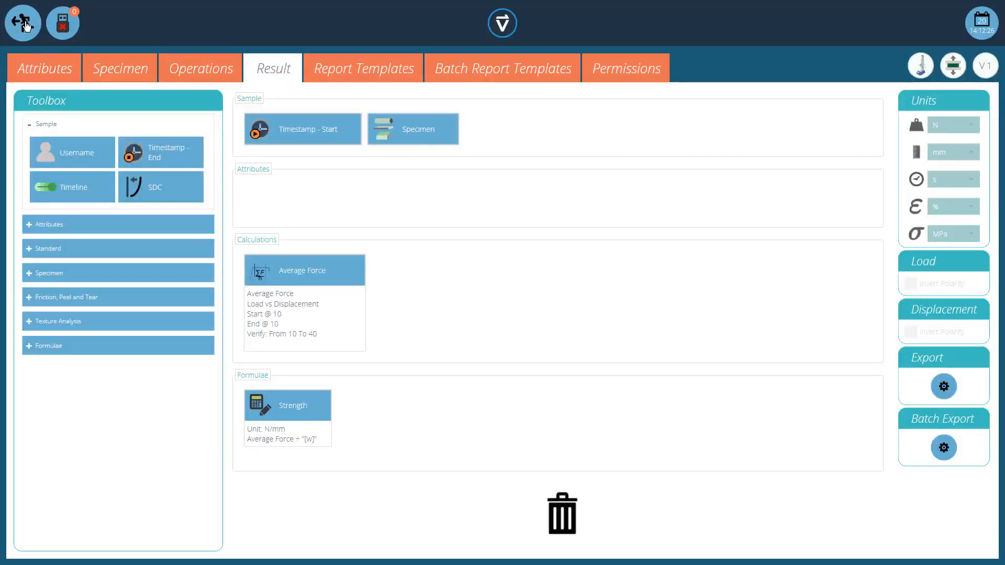
click(26, 24)
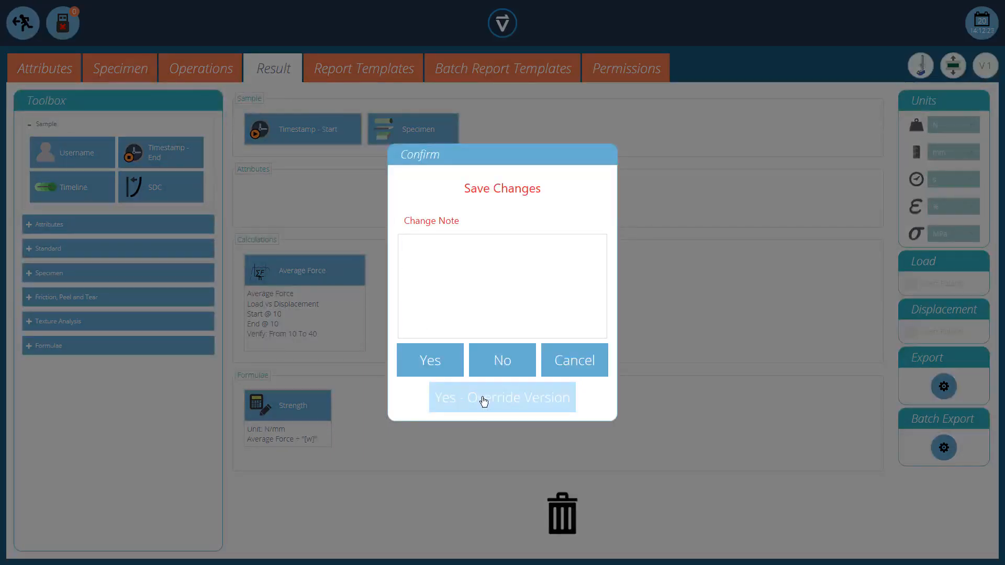
click(483, 402)
Open stored results 2 and 3 of the FORMULA IN FORMULA test together and view their calculated results.
click(568, 223)
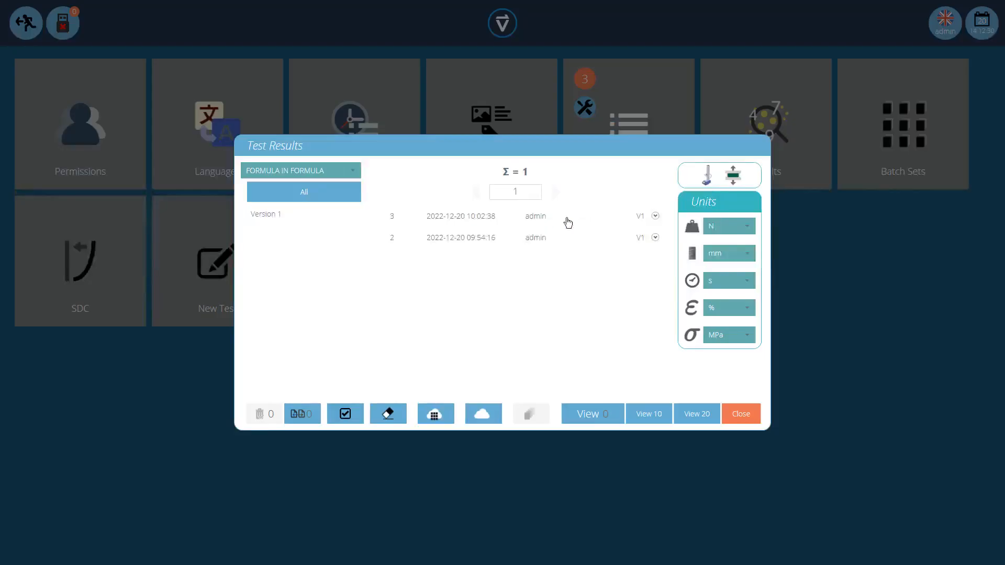
click(556, 222)
click(544, 238)
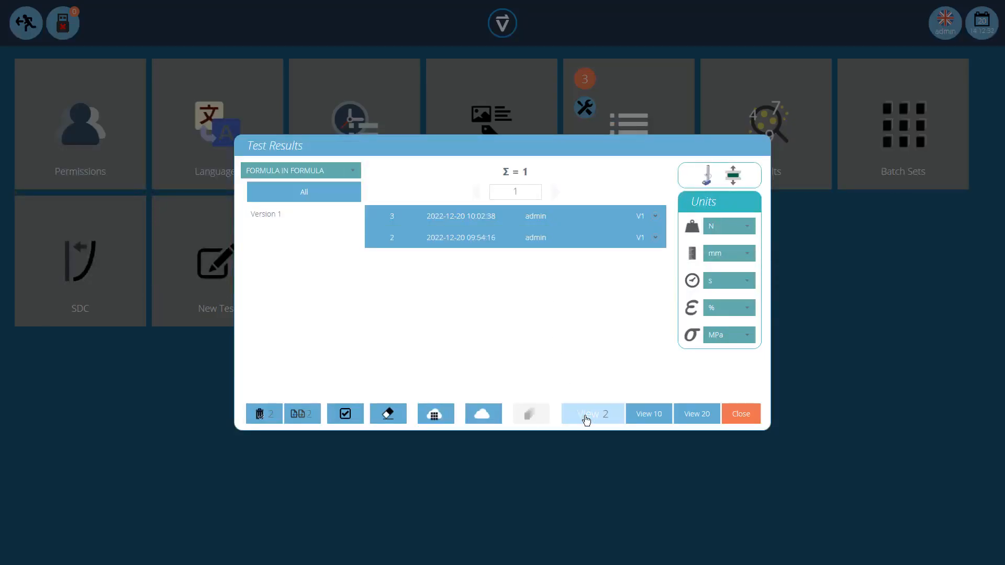
click(587, 419)
click(107, 93)
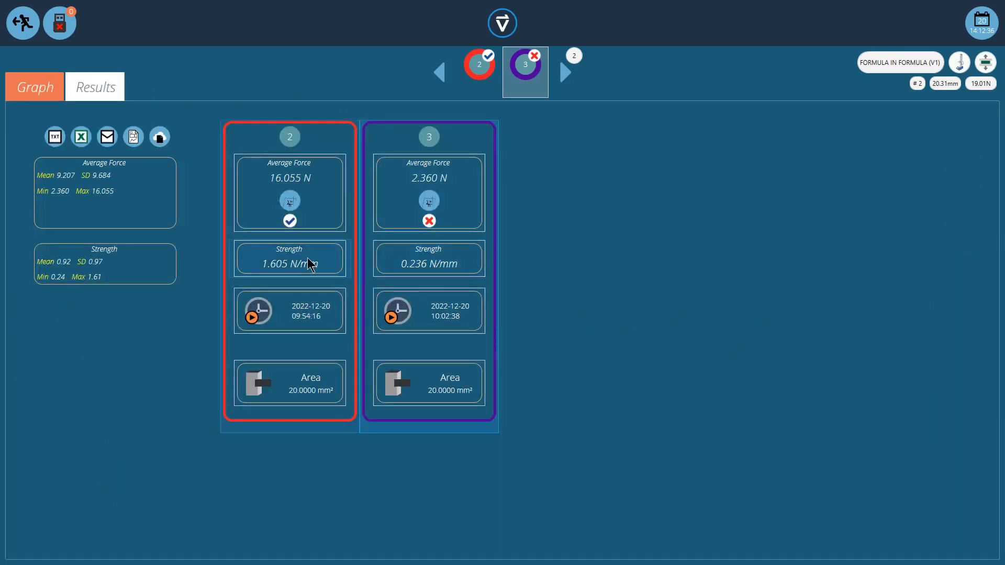
Inspect the Strength formula of result 2, and leave the results view.
click(326, 261)
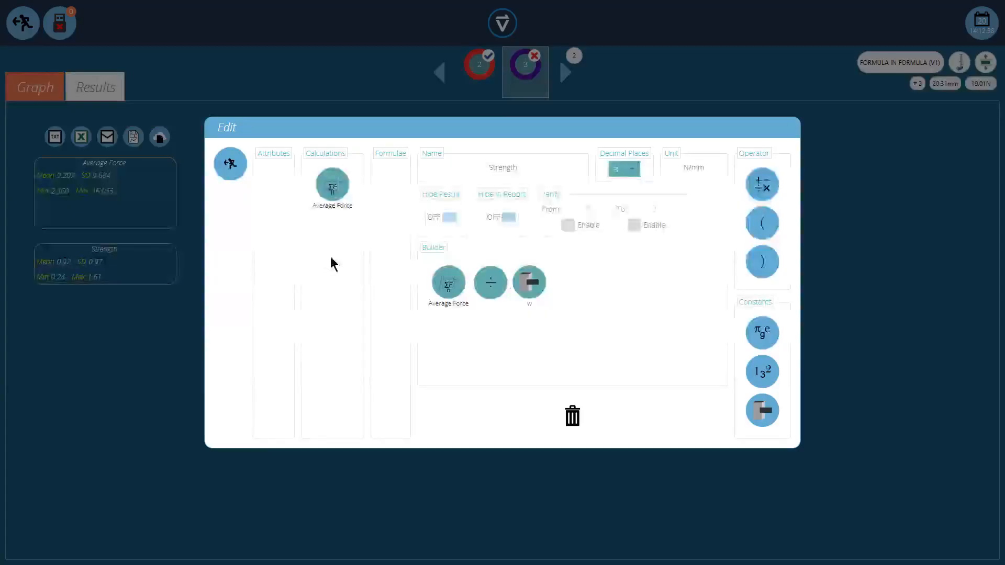
click(231, 164)
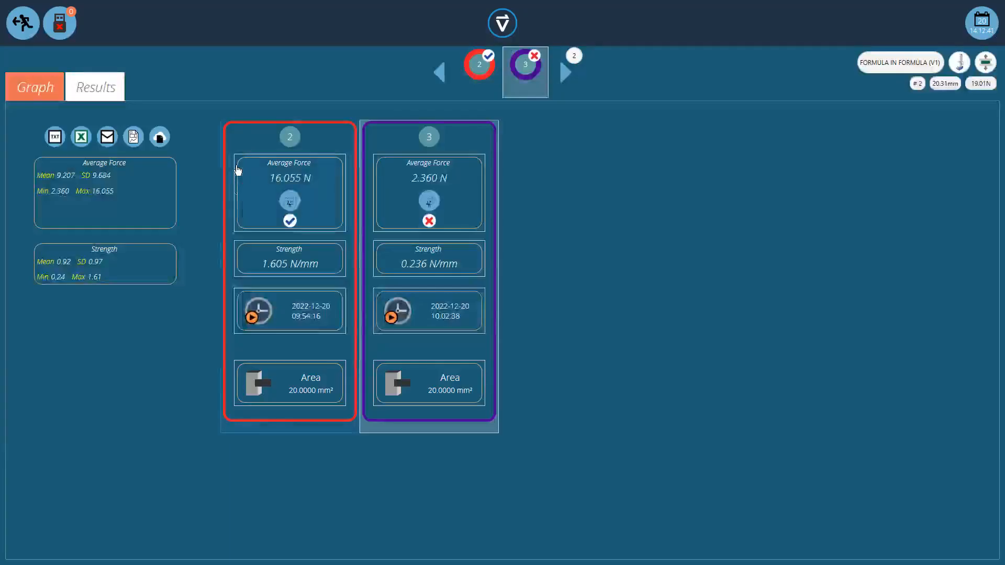
click(26, 23)
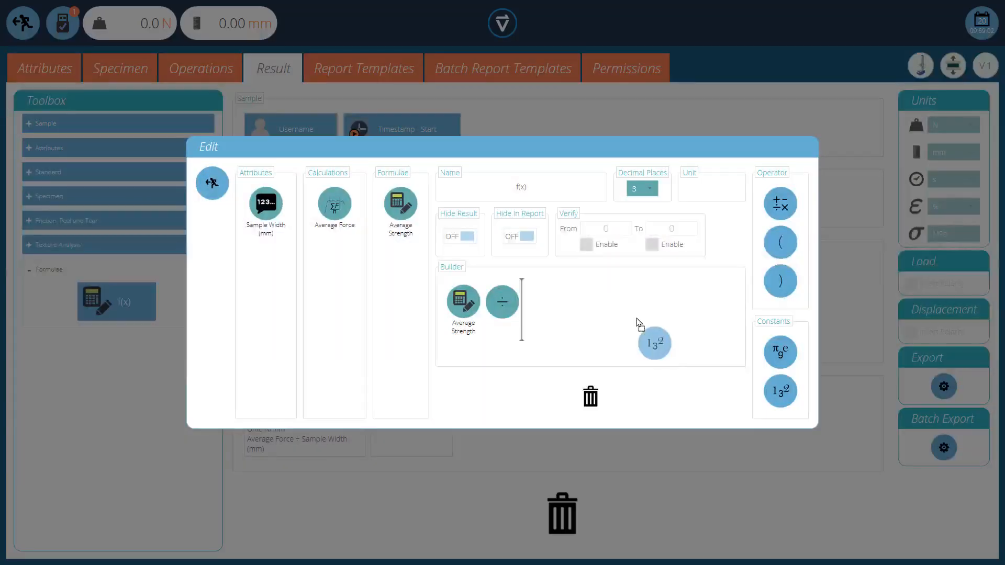
Complete the f(x) formula by dividing Average Strength by the constant 10.
drag(634, 320, 566, 320)
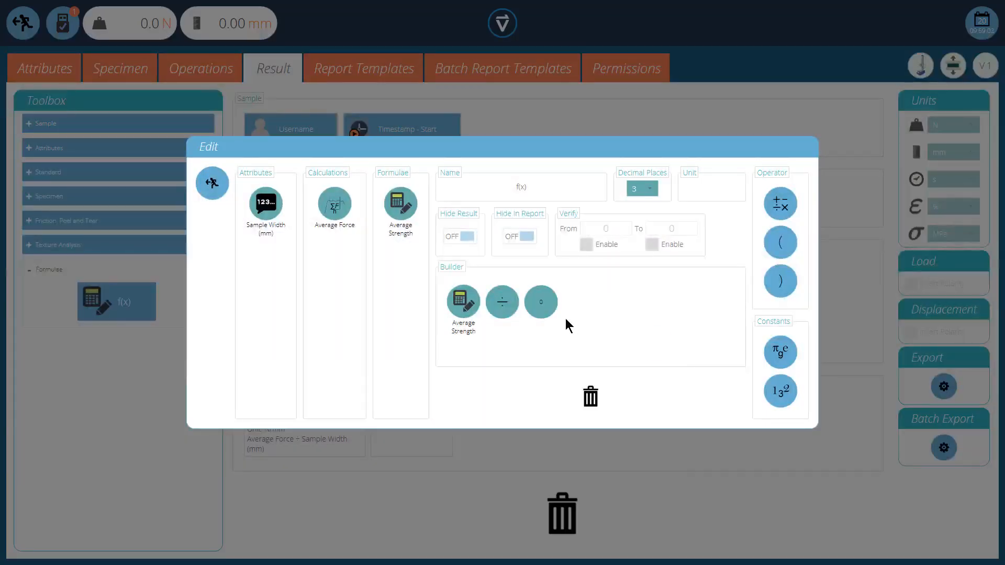
click(543, 304)
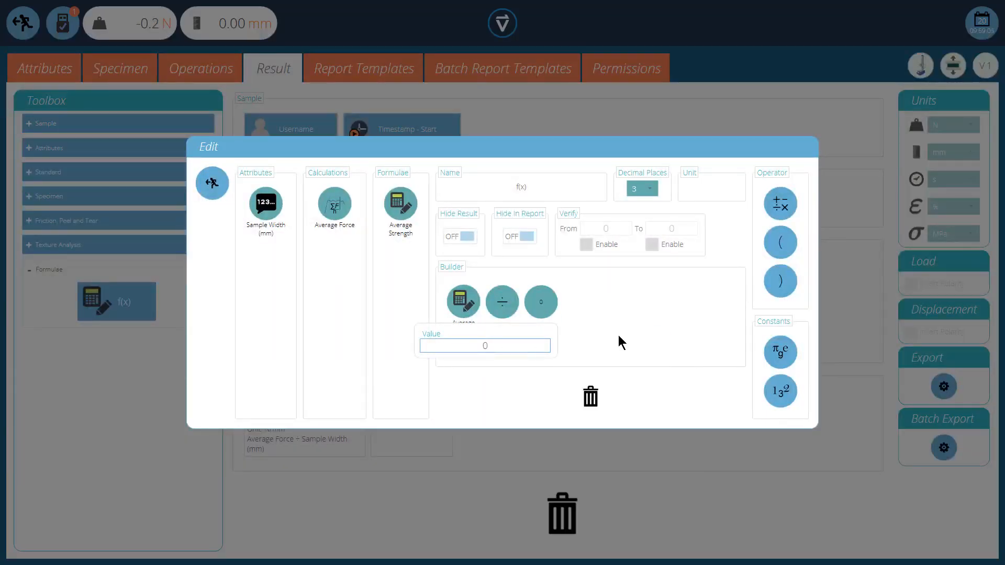
text(1)
click(630, 321)
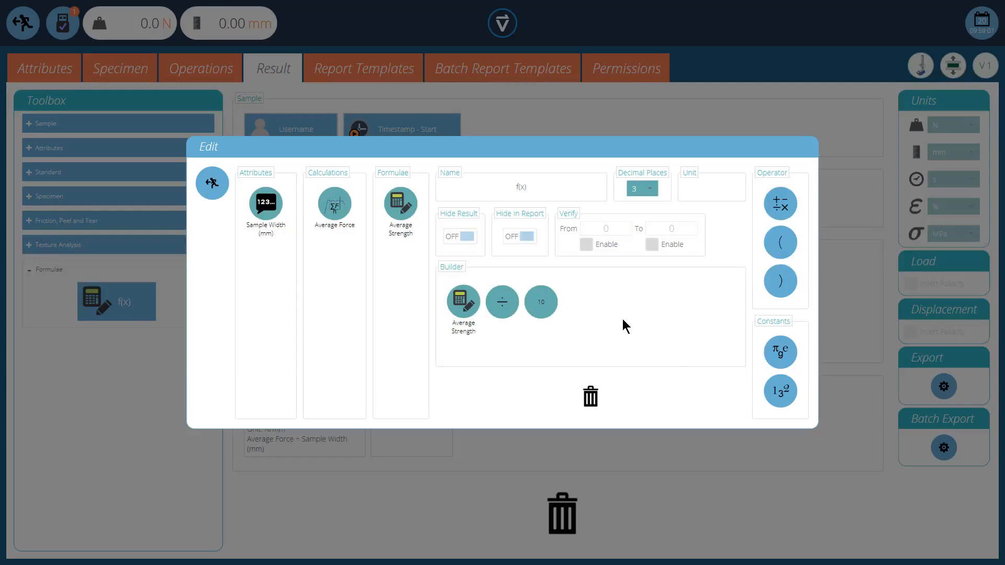
Name the formula Average / 10 with the unit N/mm and save the test by overriding its current version.
drag(529, 191, 497, 188)
text(Average / 10)
click(212, 183)
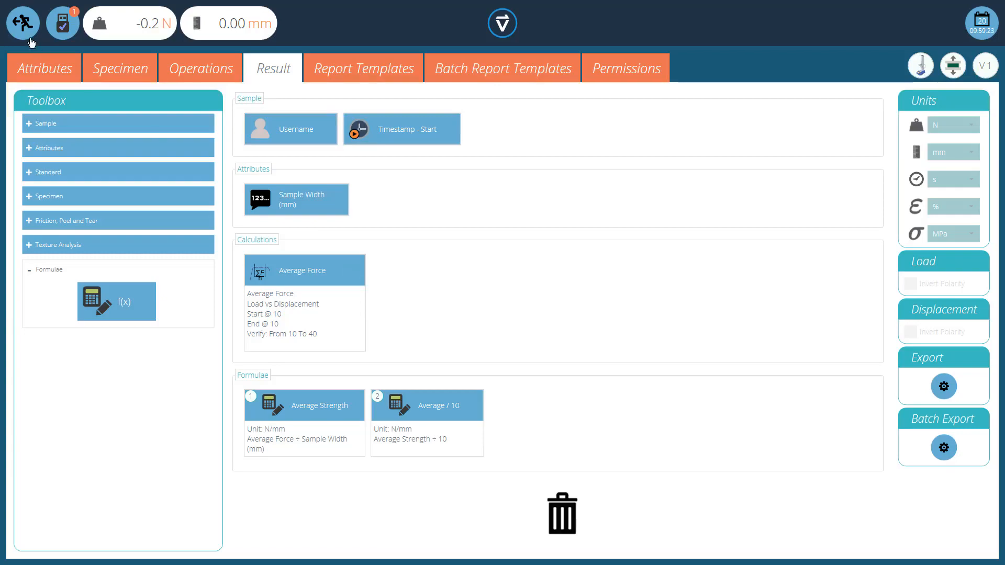
click(23, 23)
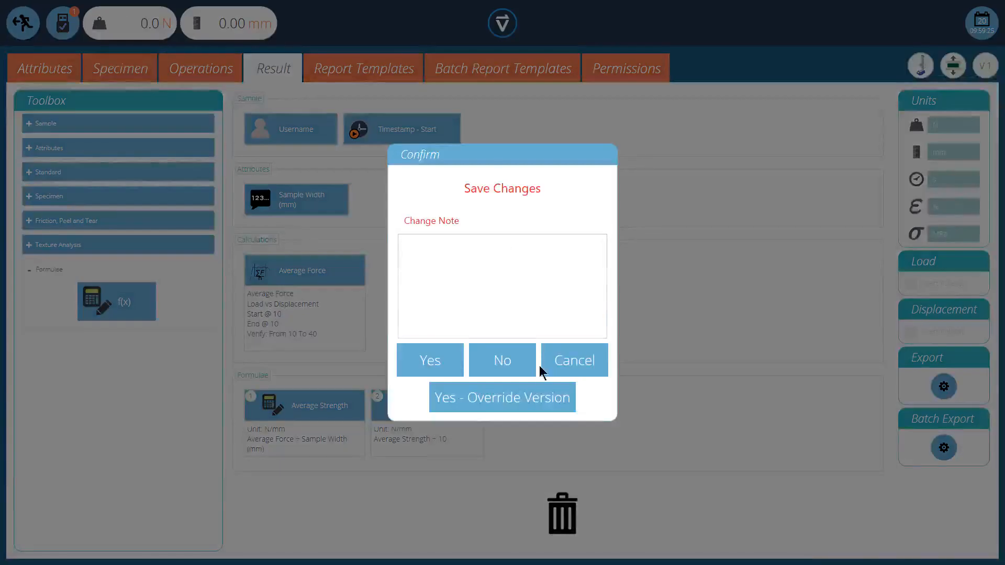
click(498, 402)
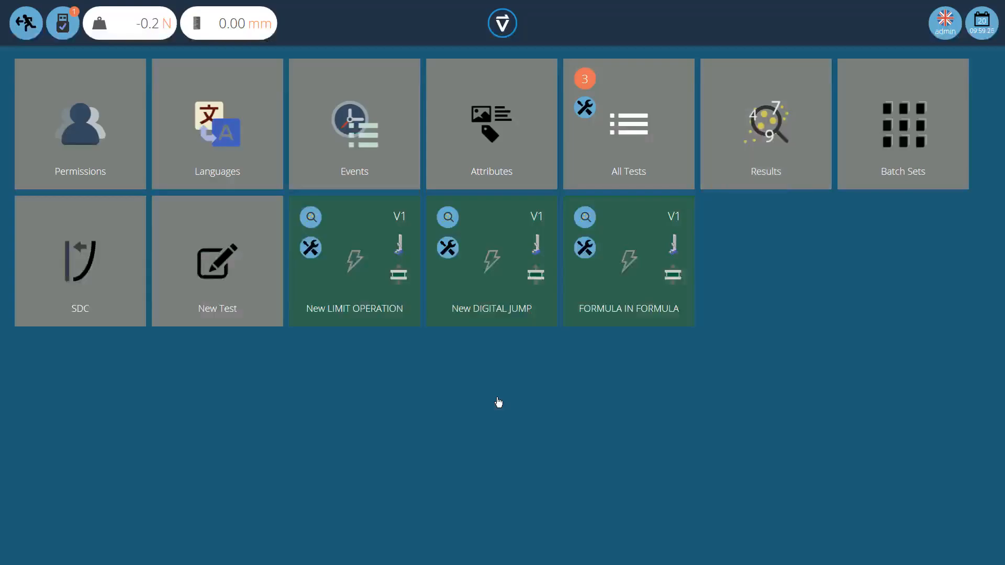
View the calculated results of stored result 2 of the FORMULA IN FORMULA test, and return to the home screen.
click(596, 249)
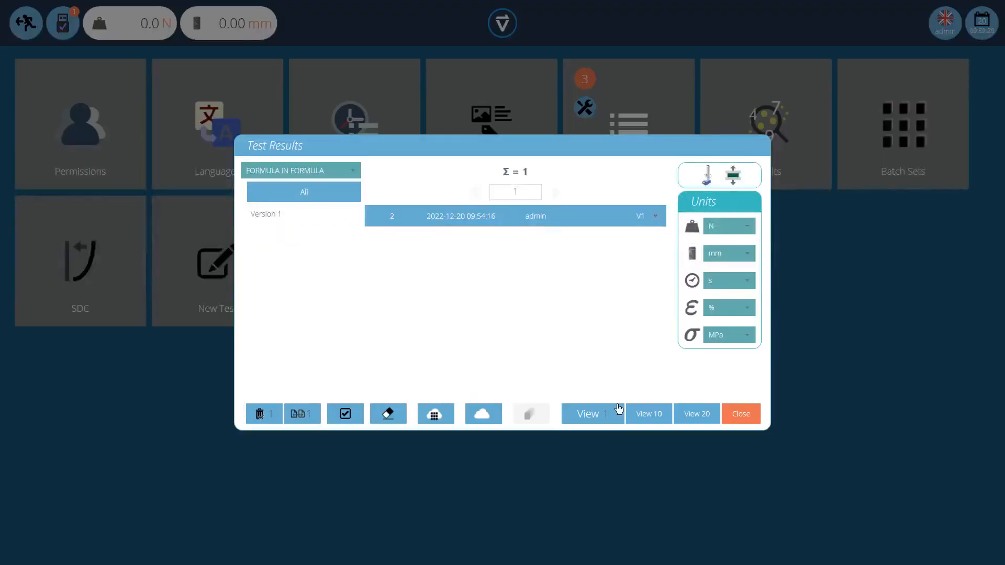
click(602, 414)
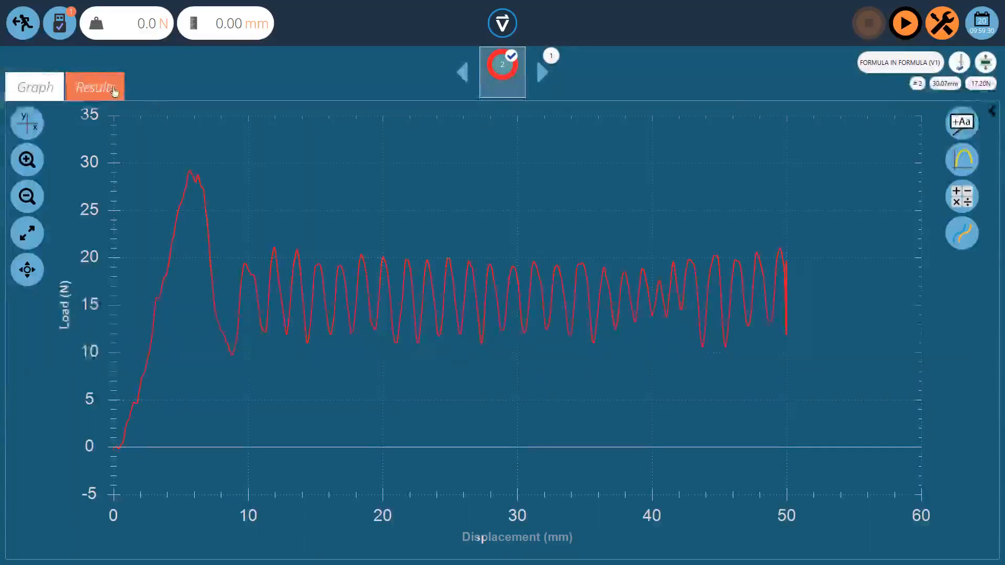
click(111, 89)
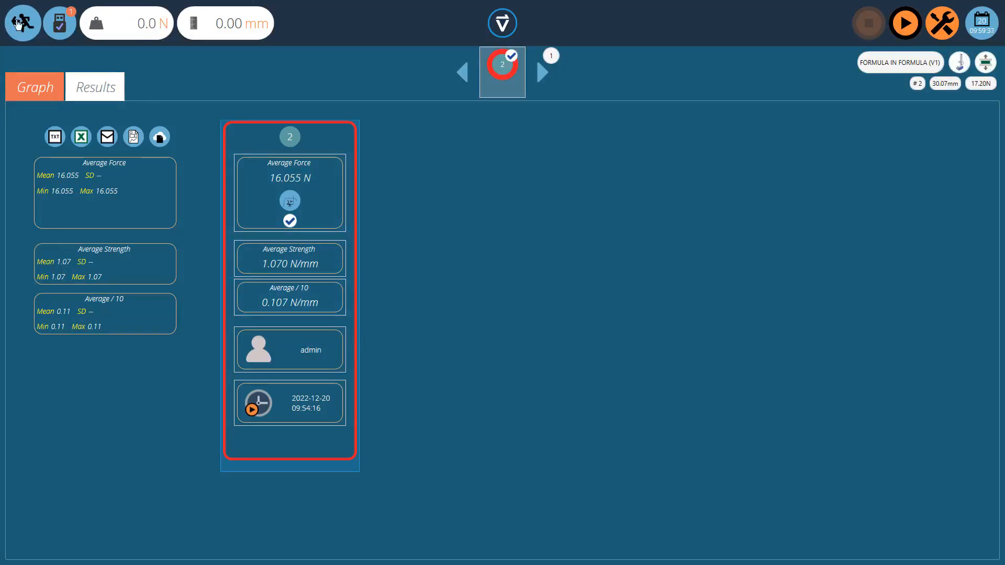
click(20, 24)
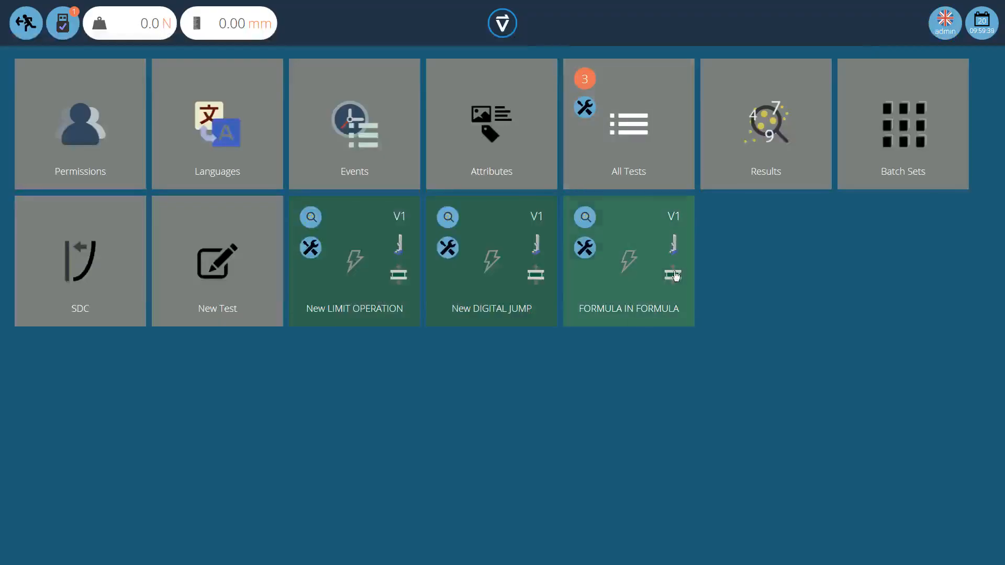
In the FORMULA IN FORMULA test's result setup, check which existing formulae a new f(x) formula can use.
click(586, 249)
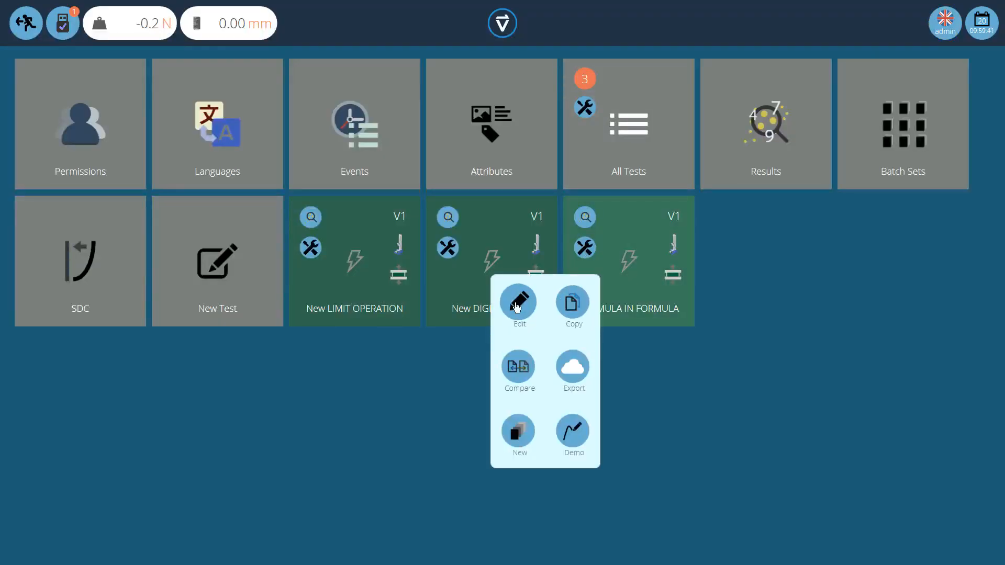
click(517, 307)
click(290, 69)
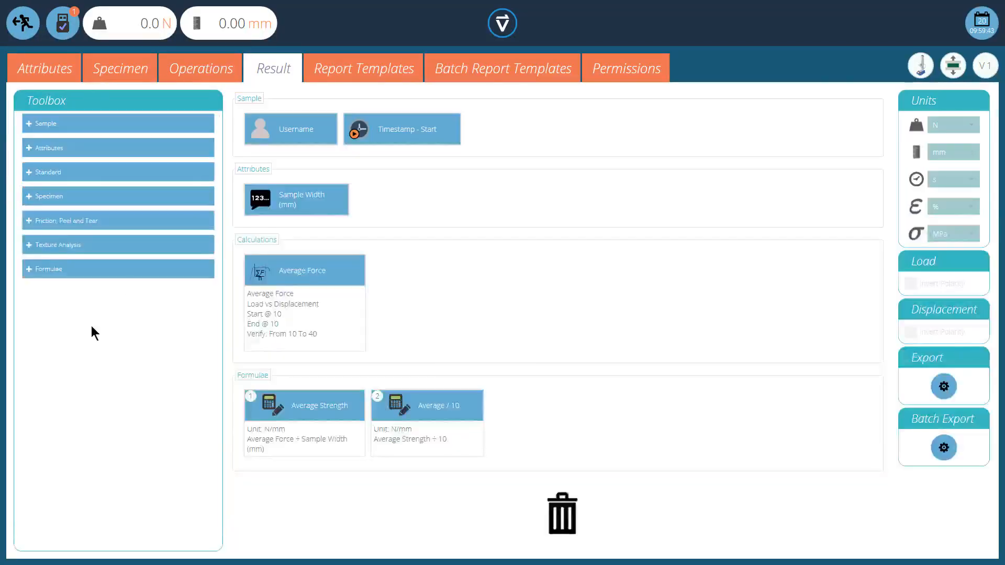
click(84, 279)
mouse_move(108, 316)
mouse_down()
mouse_move(108, 306)
mouse_move(623, 429)
mouse_move(569, 420)
mouse_up()
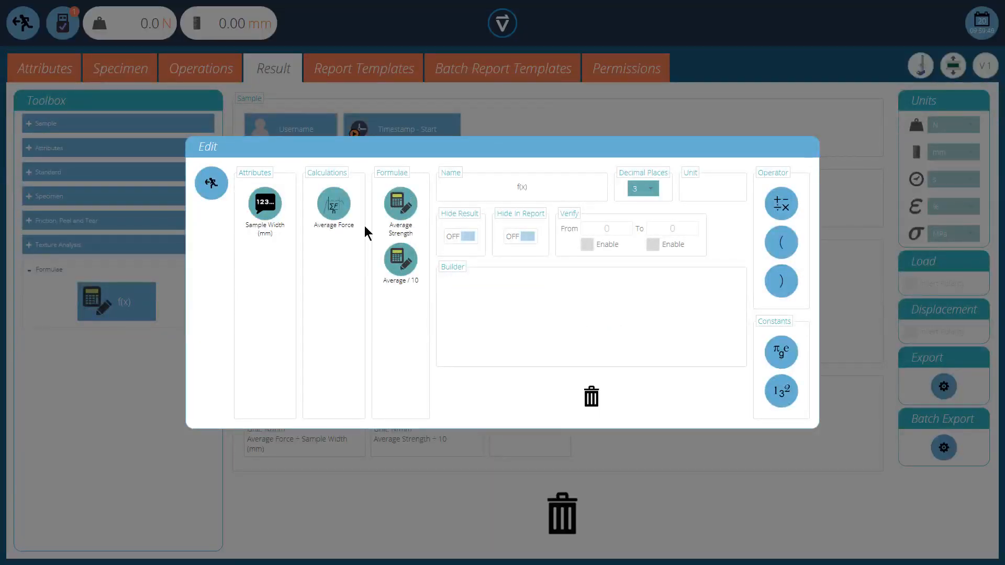
click(221, 183)
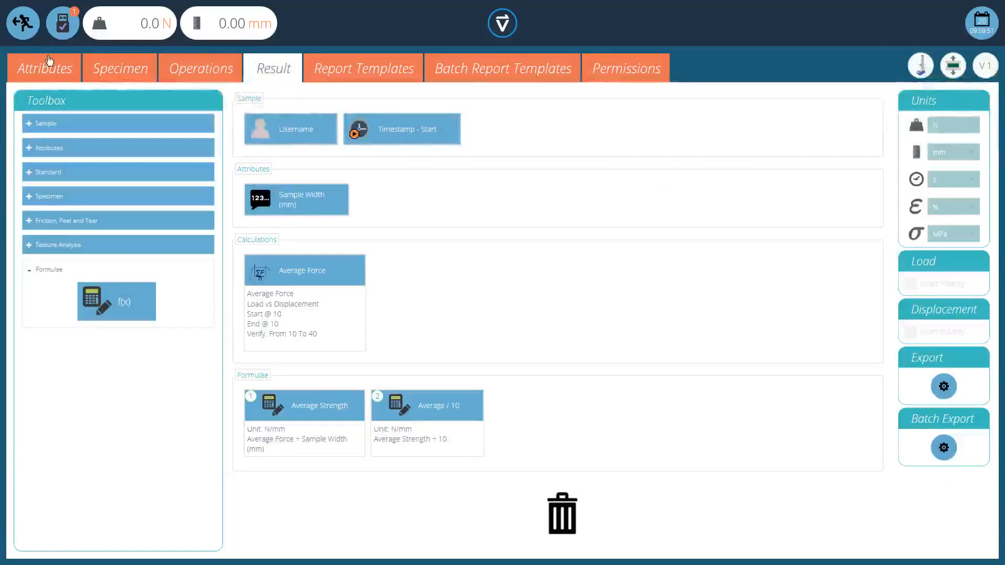
click(22, 22)
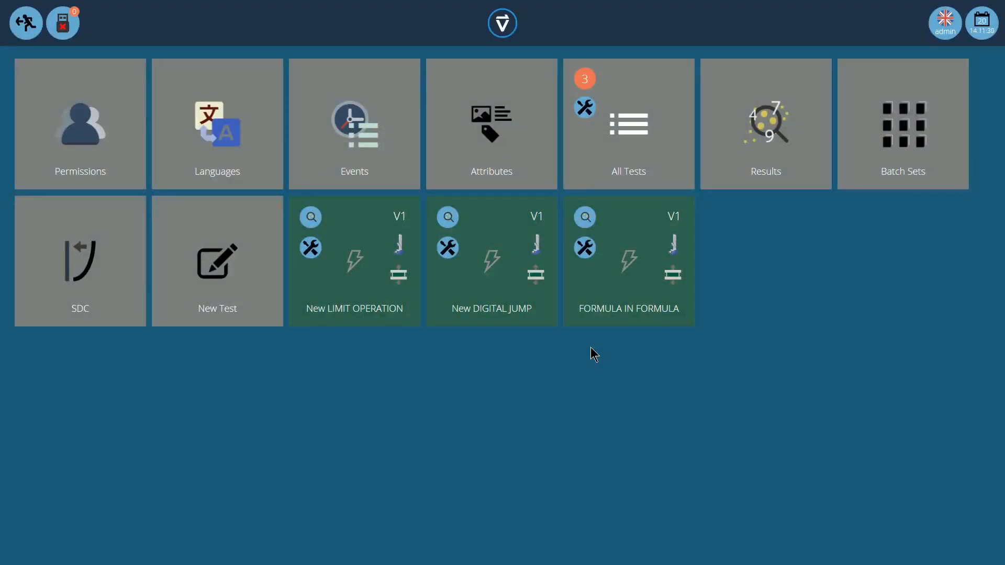
Open the FORMULA IN FORMULA test for editing and examine the constants offered in its f(x) formula.
click(585, 248)
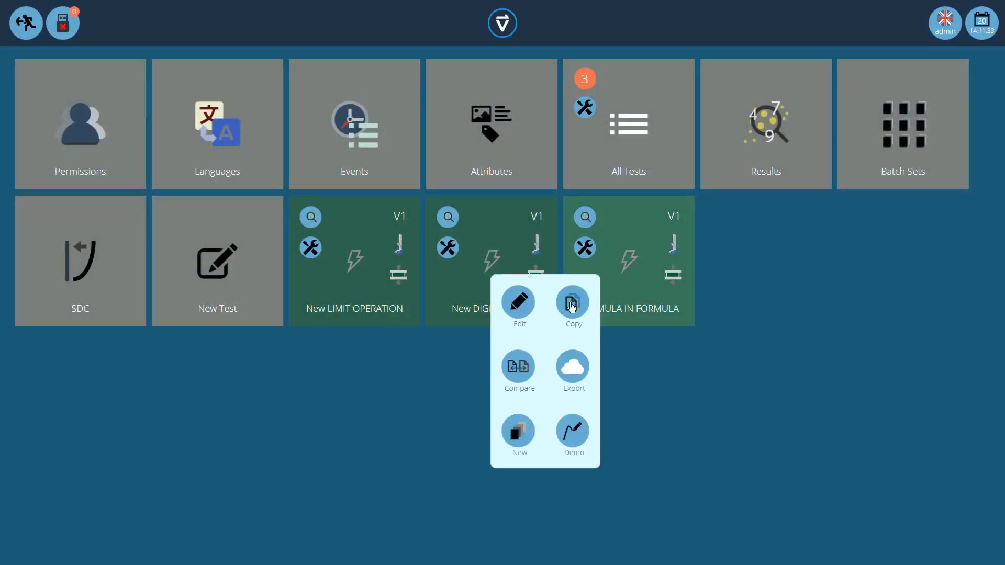
click(525, 329)
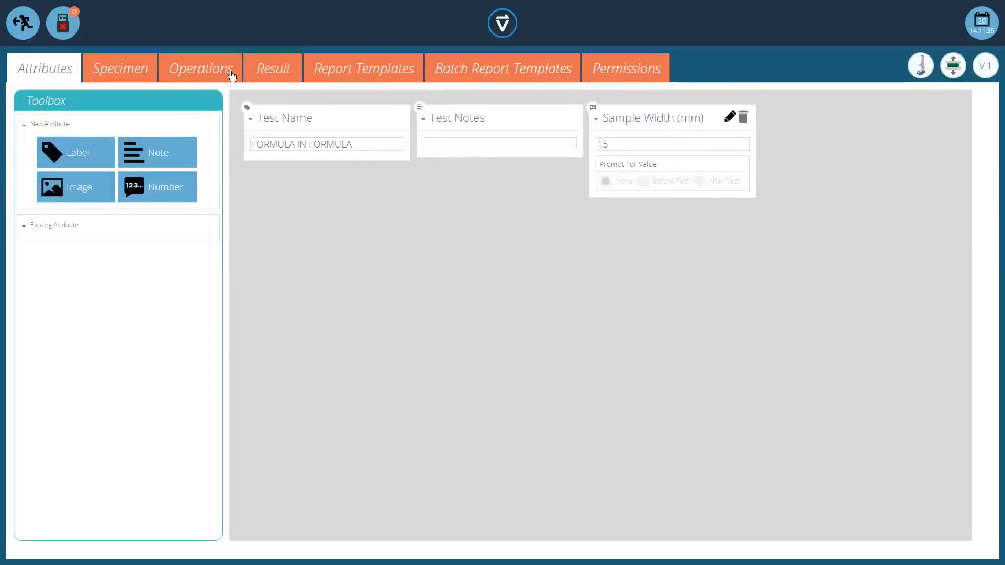
click(252, 69)
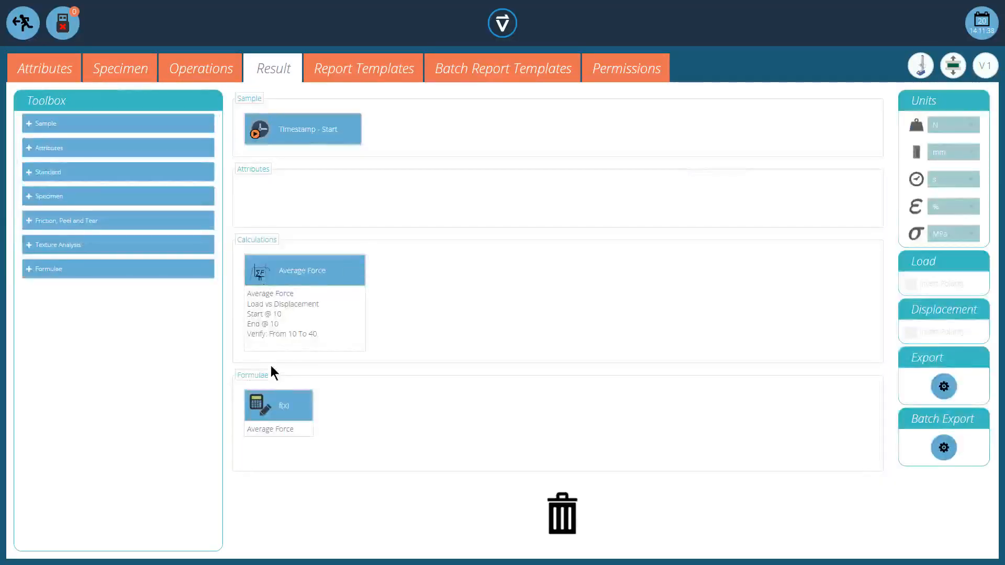
click(301, 406)
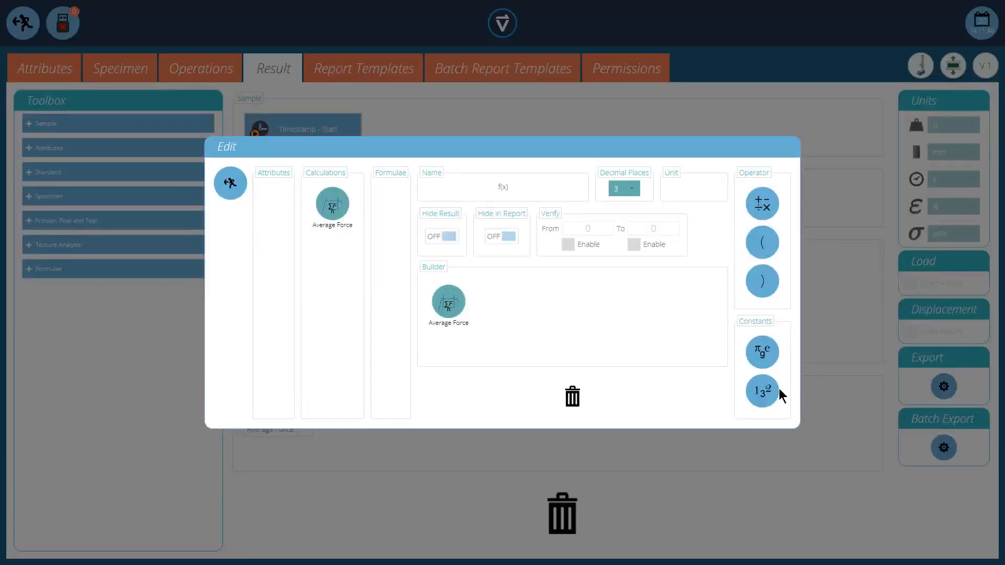
click(231, 183)
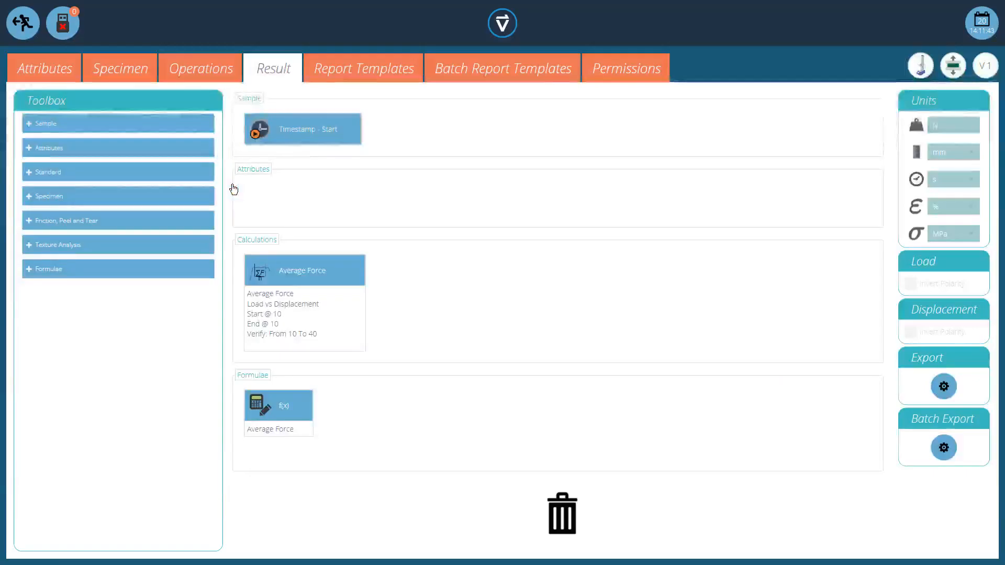
Add the Specimen item beside the start timestamp in the sample results.
click(66, 122)
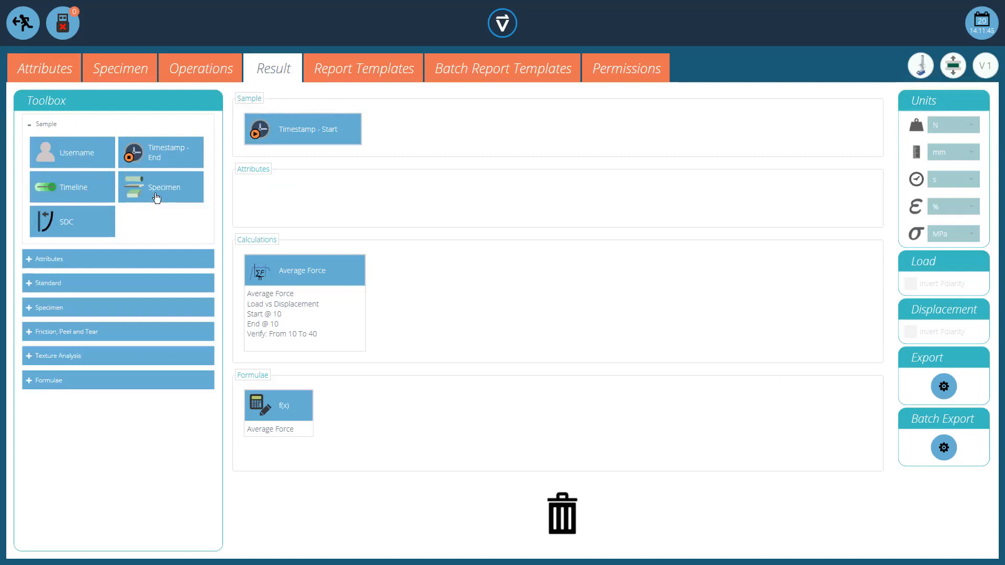
drag(159, 188, 413, 126)
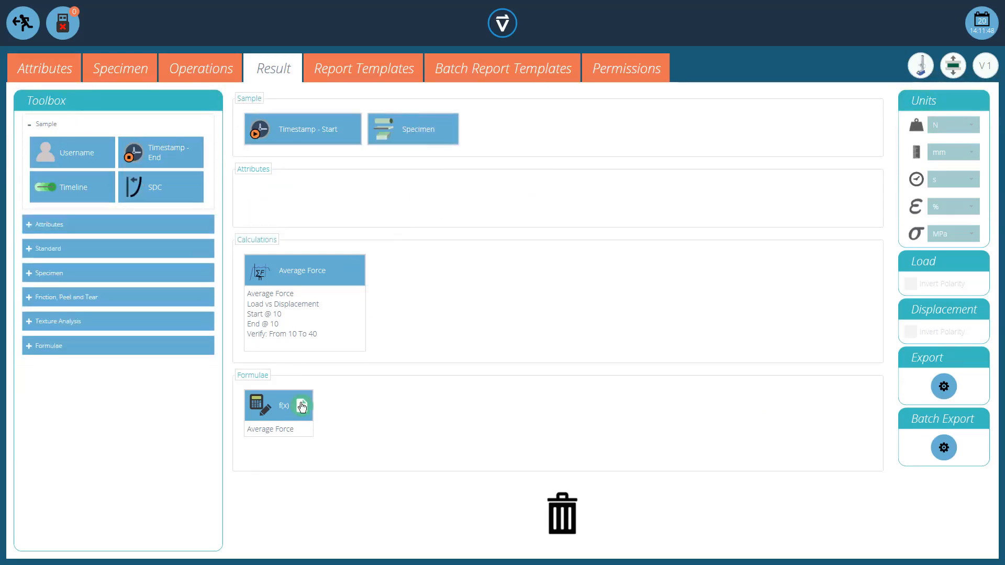
Edit the f(x) formula so that Average Force is divided by the specimen dimension w.
click(302, 410)
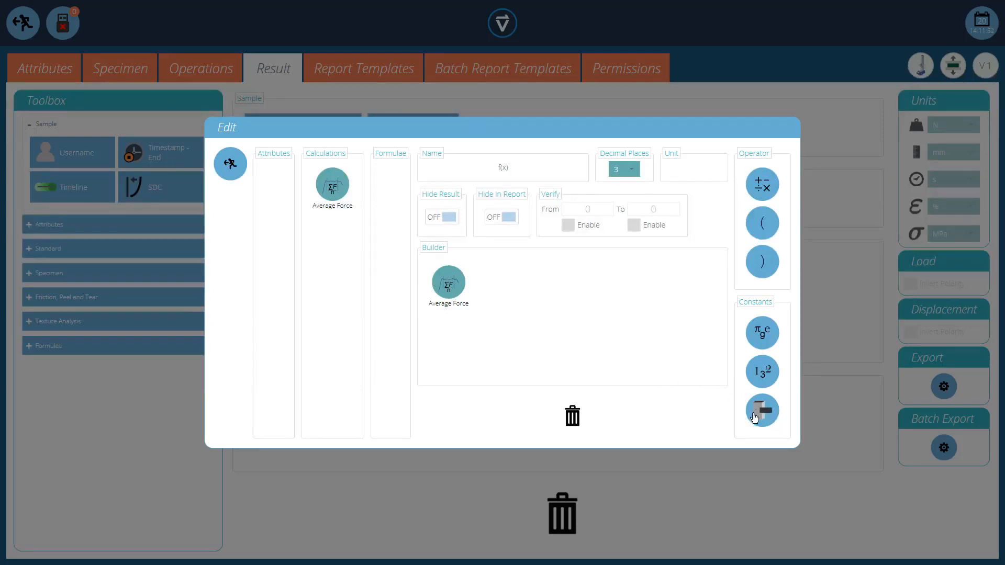
drag(754, 416, 507, 339)
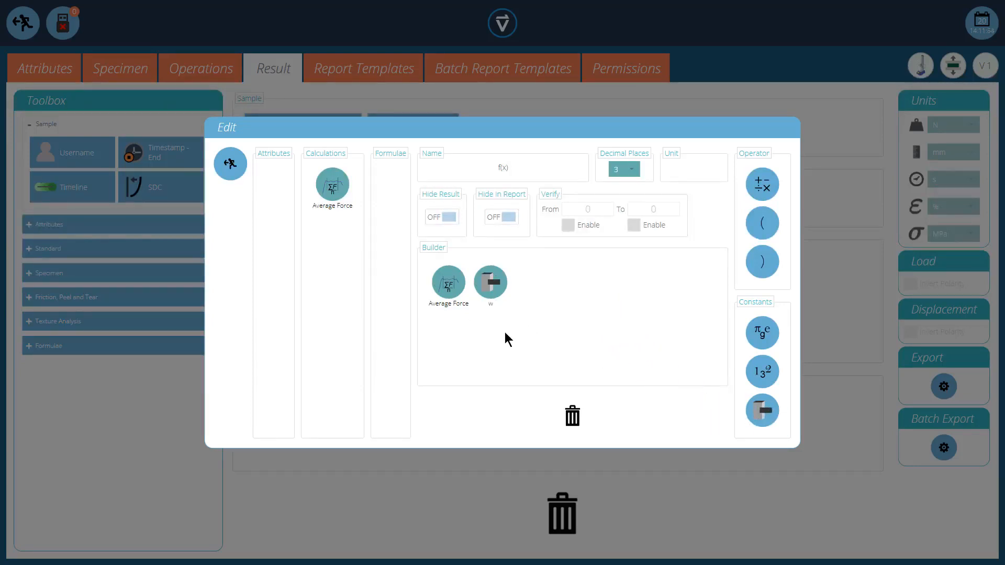
drag(762, 184, 491, 291)
click(491, 289)
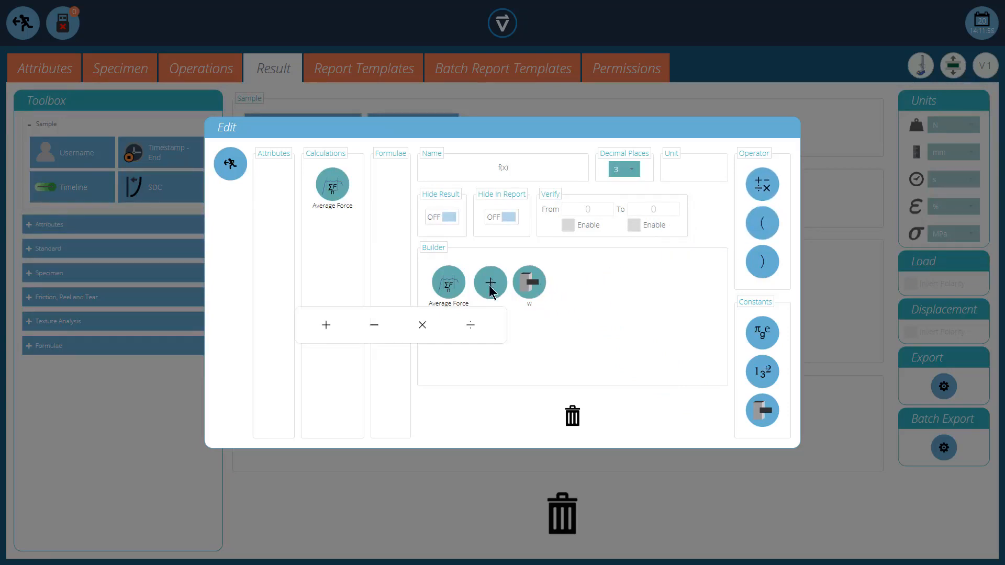
click(471, 329)
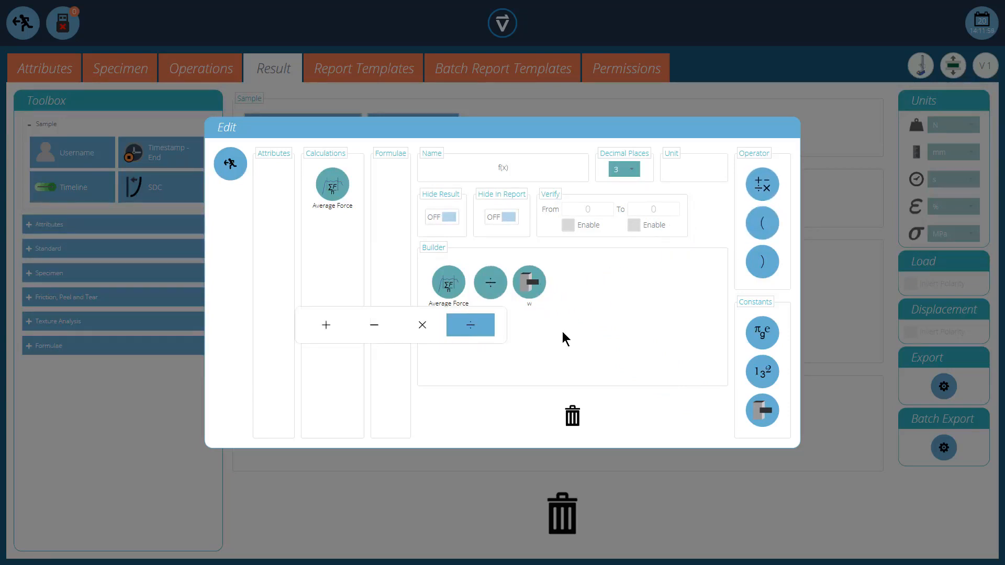
Try the specimen dimensions t, Area, Gauge Length and GS as the formula's divisor, and set it back to w.
click(533, 285)
click(497, 354)
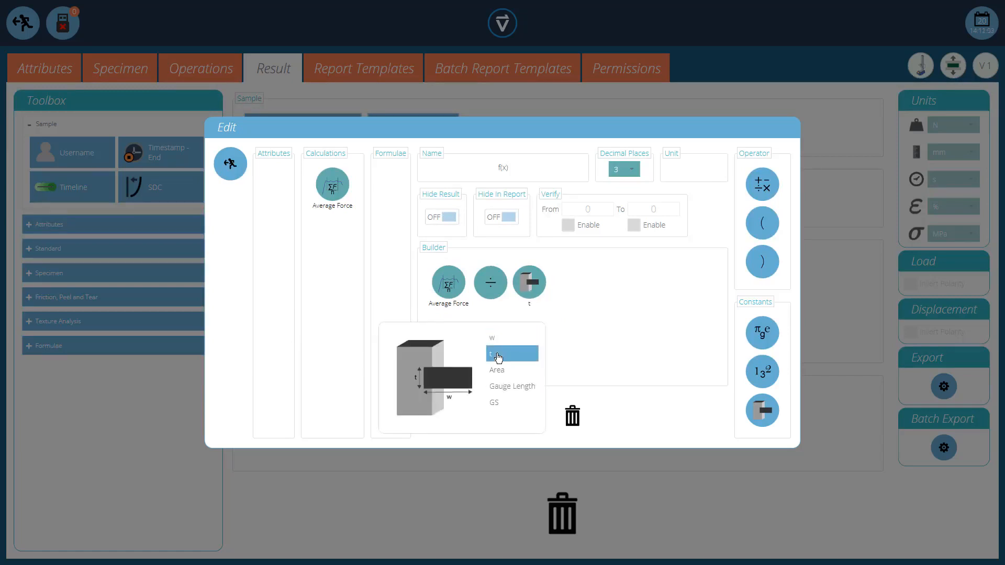
click(502, 373)
click(502, 388)
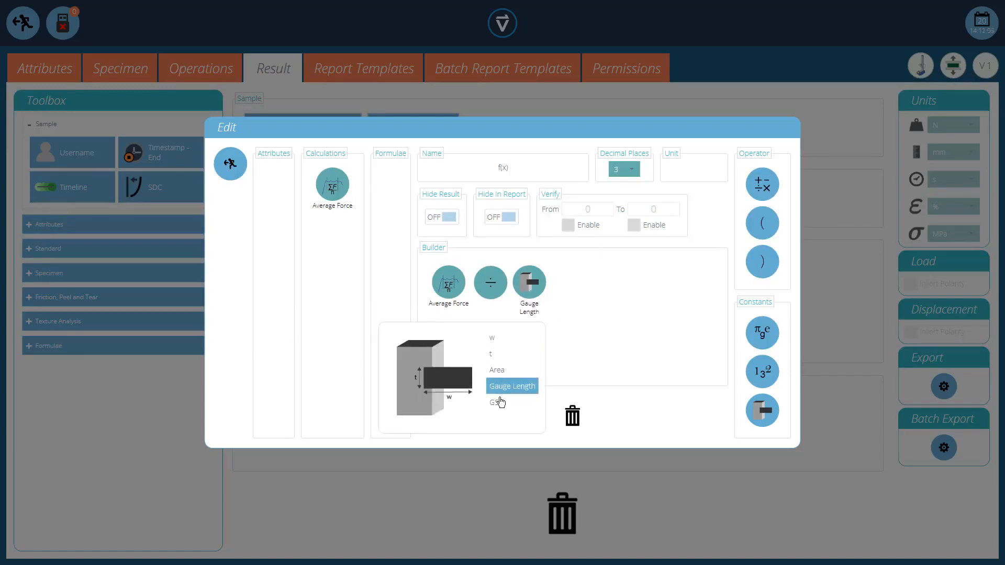
click(499, 408)
click(500, 339)
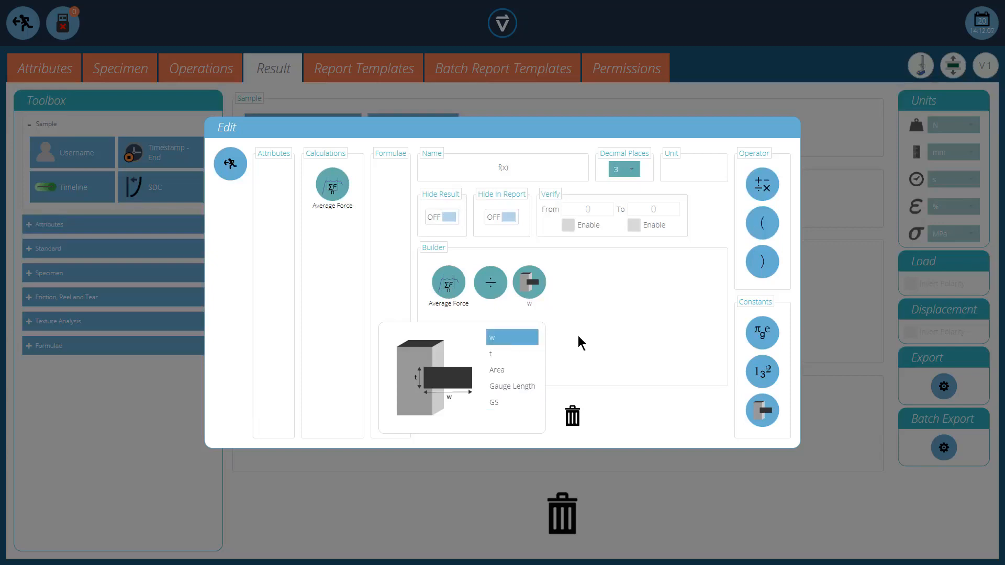
click(586, 338)
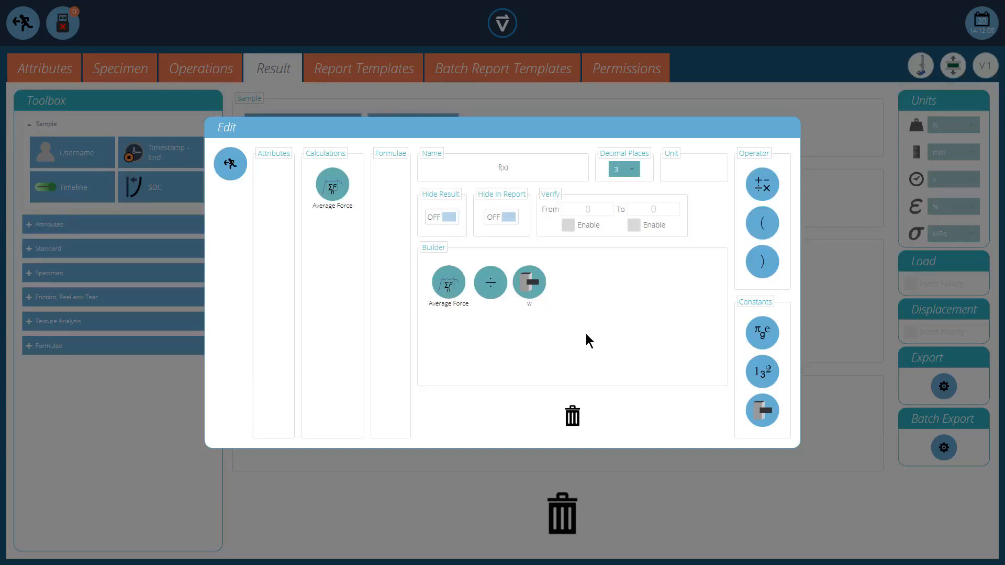
Name the formula Strength with the unit N/mm and save the test by overriding its current version.
drag(521, 167, 462, 166)
text(Strength)
click(230, 165)
click(26, 23)
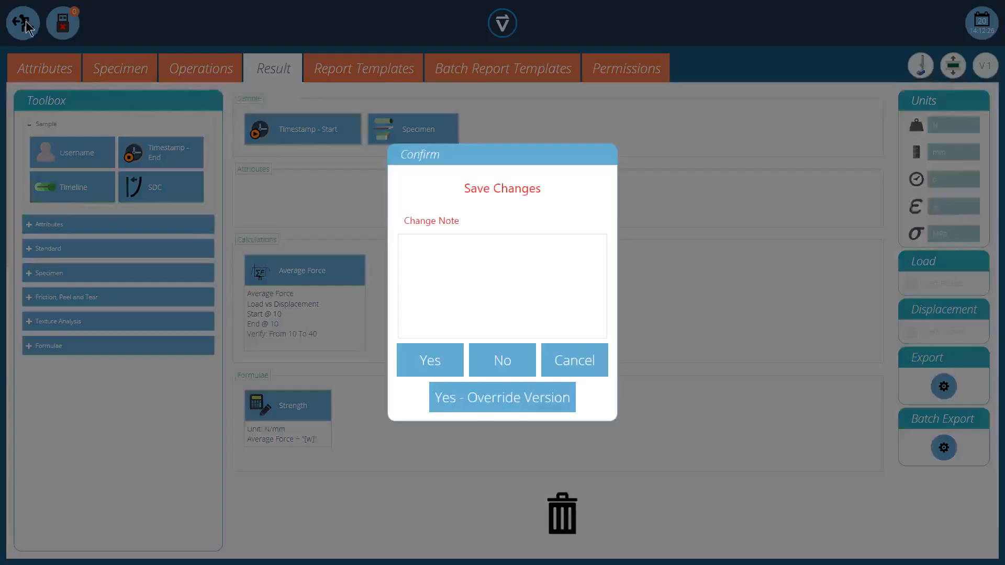
click(483, 401)
Open samples 2 and 3 of the FORMULA IN FORMULA test and examine their calculated results.
click(582, 219)
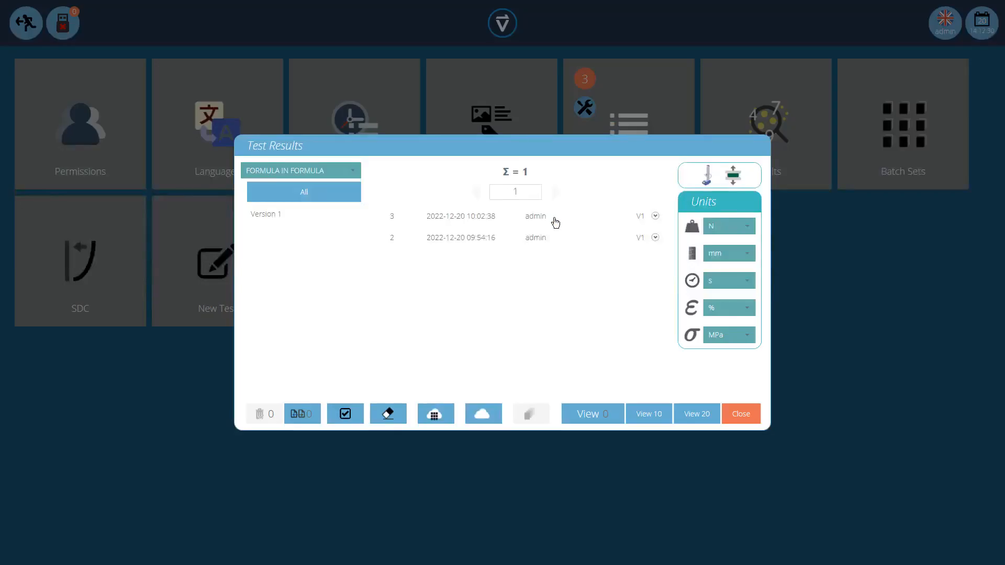
click(555, 223)
click(543, 241)
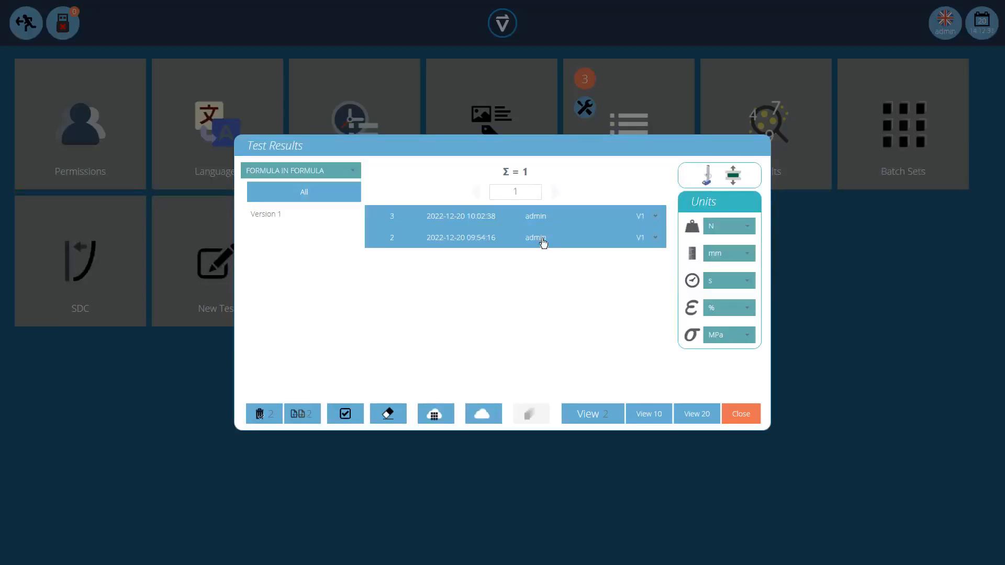
click(587, 417)
click(100, 88)
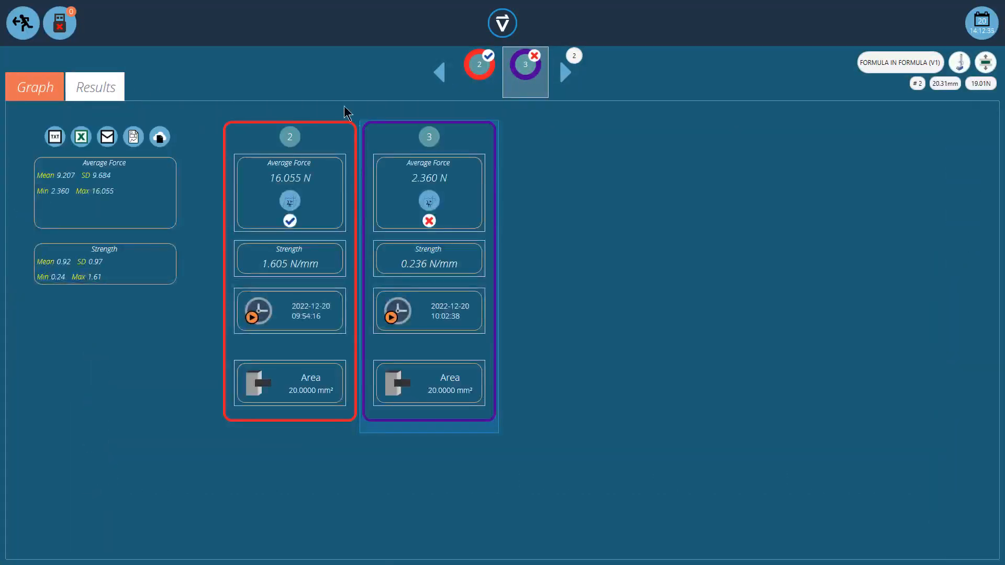
Inspect the Strength formula from sample 2's results and leave the results view.
click(325, 261)
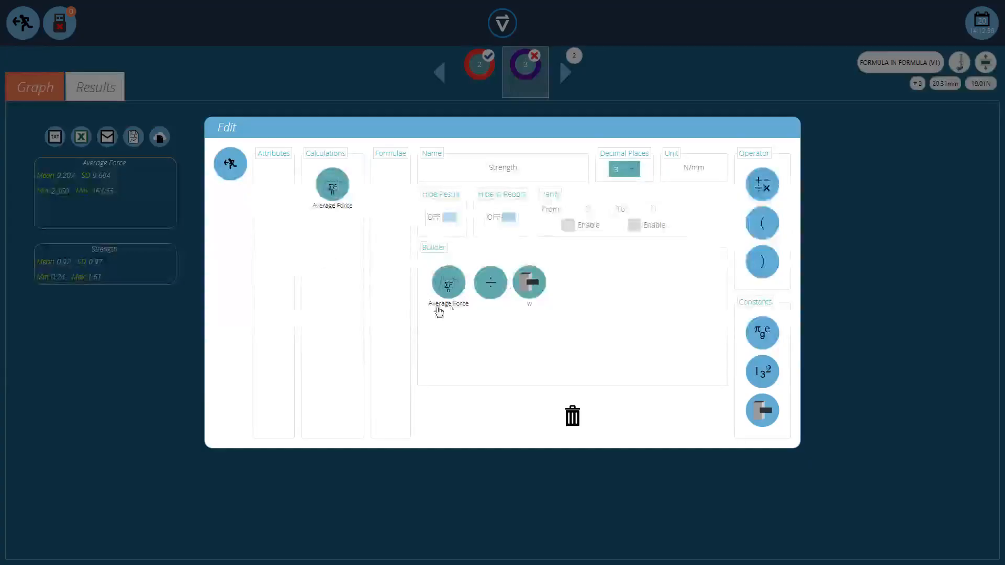
click(237, 175)
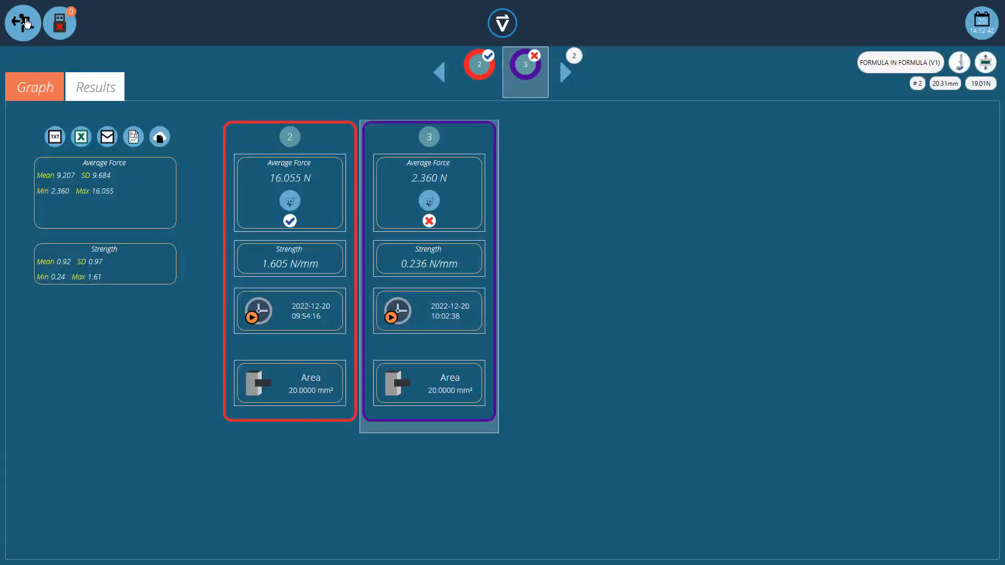
click(26, 23)
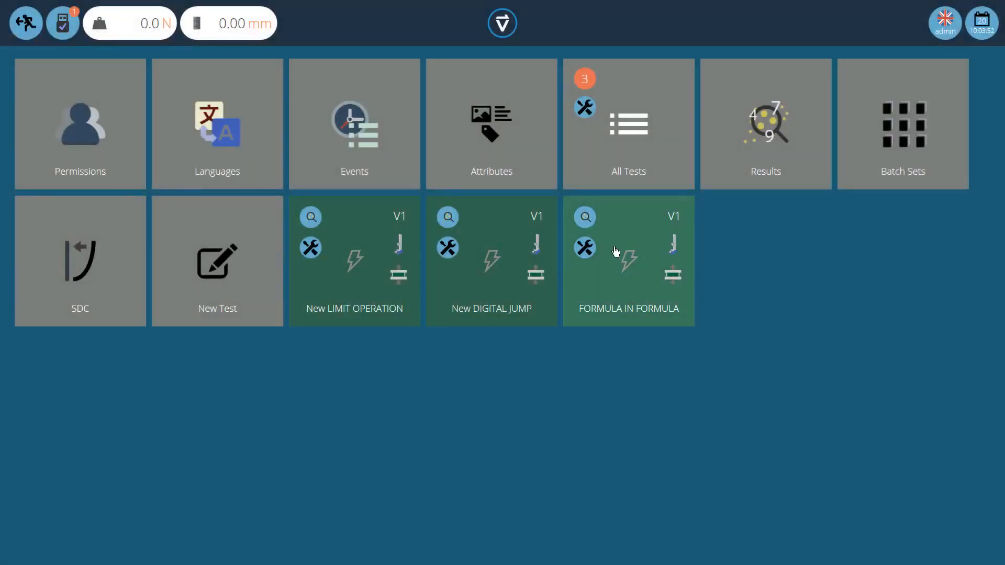
Reopen the results of FORMULA IN FORMULA samples 2 and 3 and examine the verify limits set for Average Force.
click(583, 217)
click(547, 220)
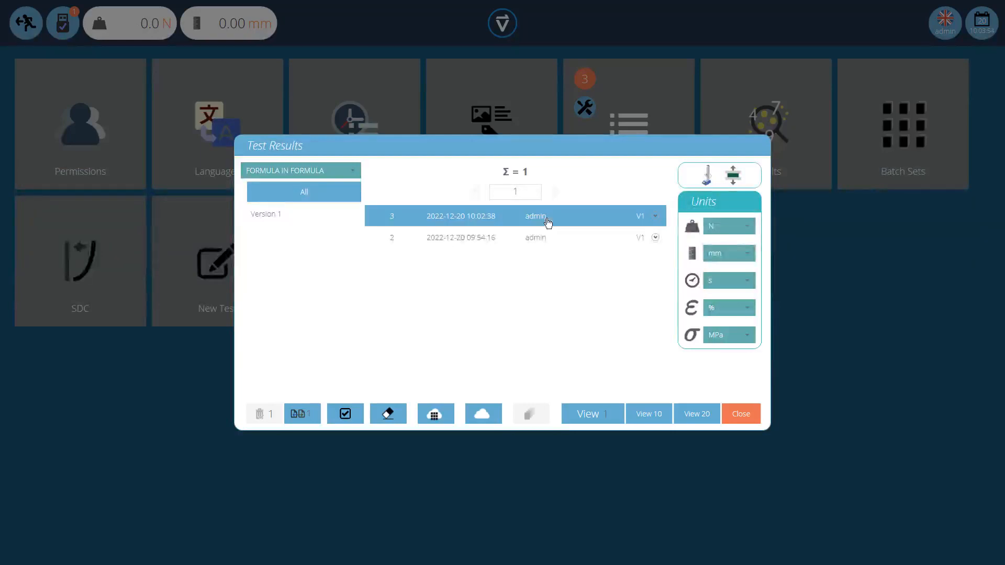
click(537, 238)
click(584, 414)
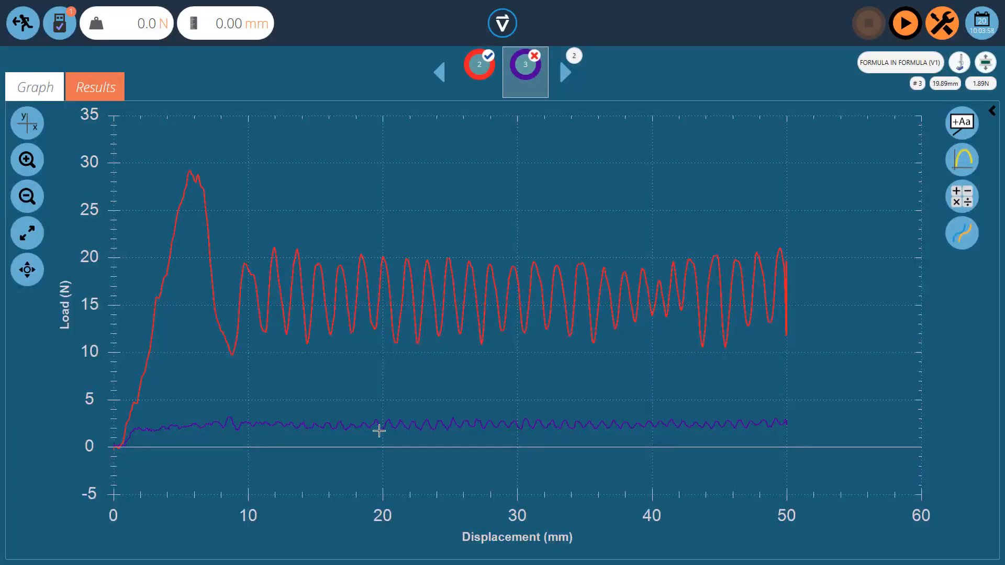
click(110, 90)
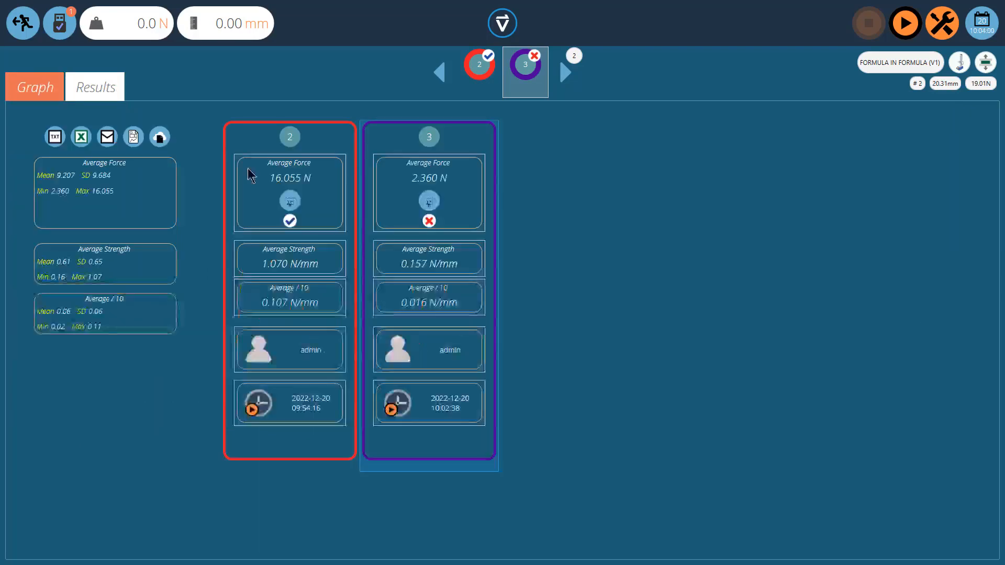
click(324, 215)
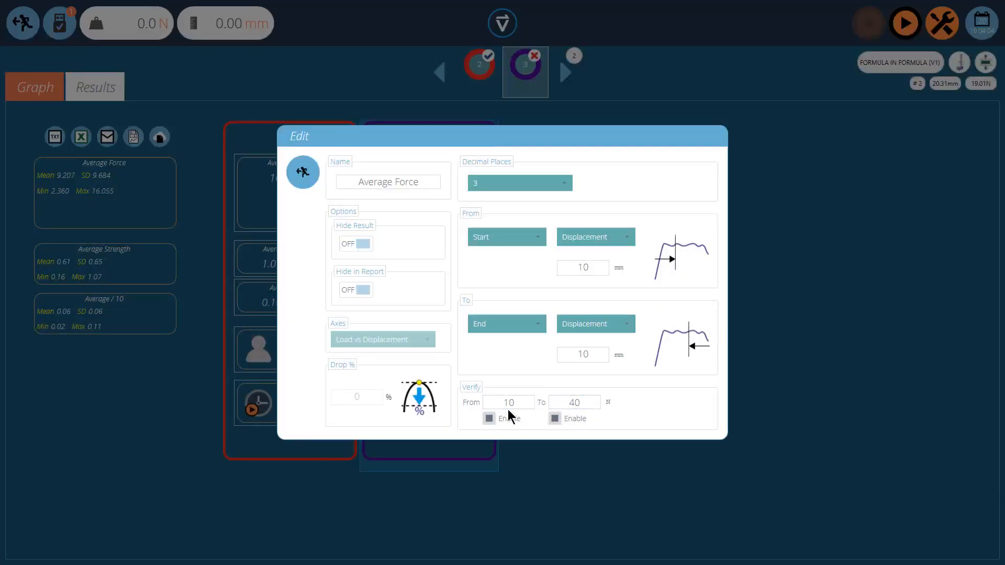
click(298, 168)
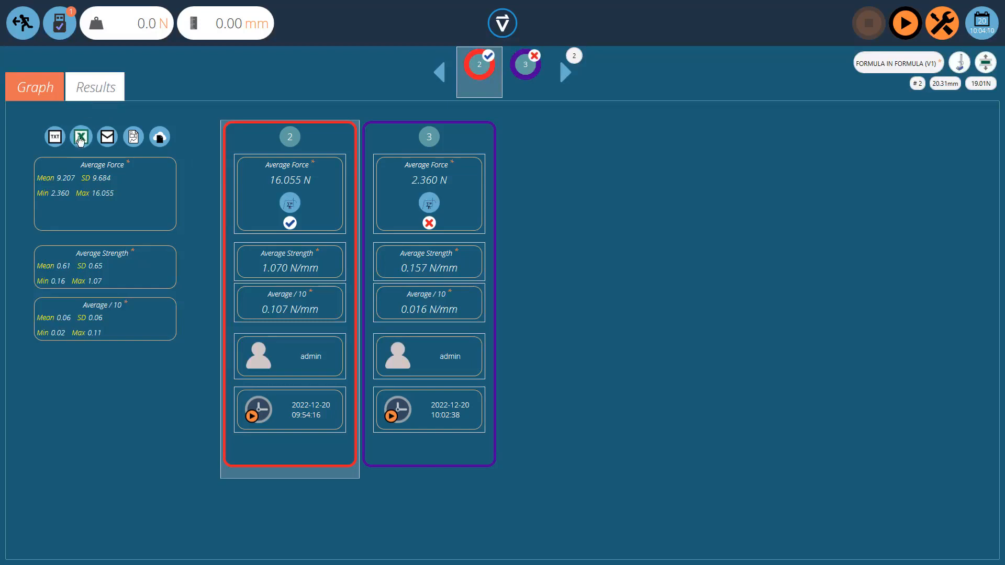
Export the results of both samples to CSV and save the test changes by overriding the current version.
click(56, 138)
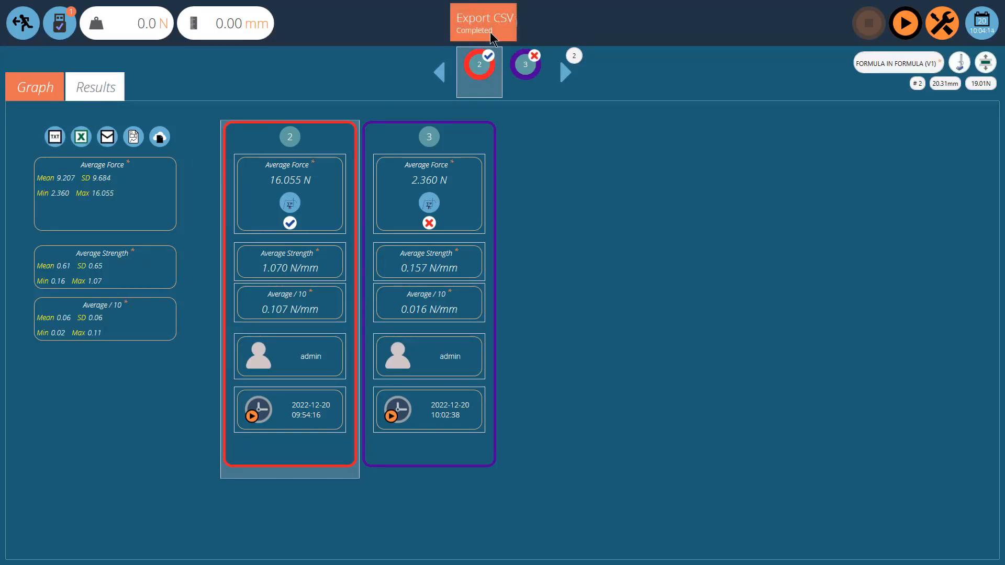
click(27, 23)
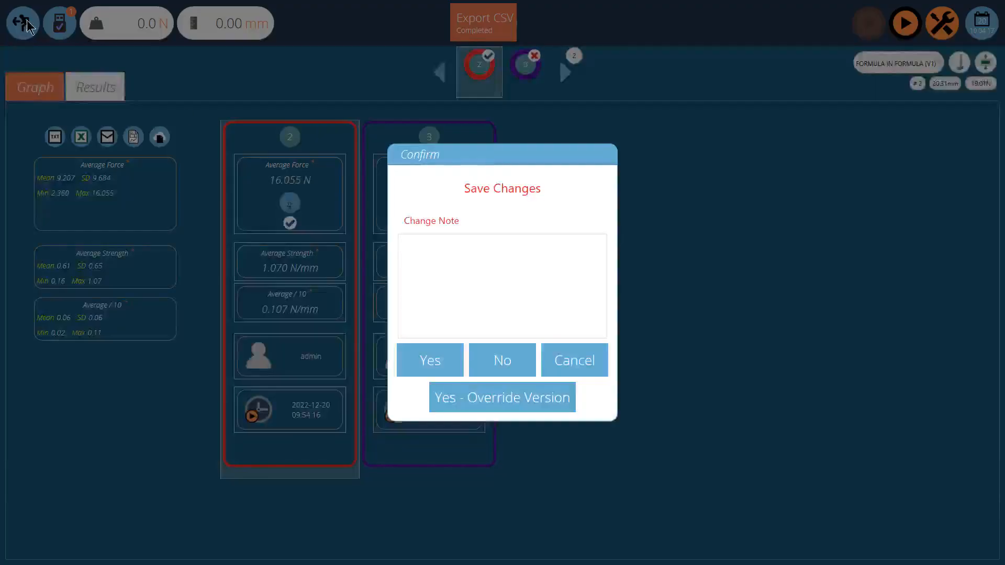
click(506, 401)
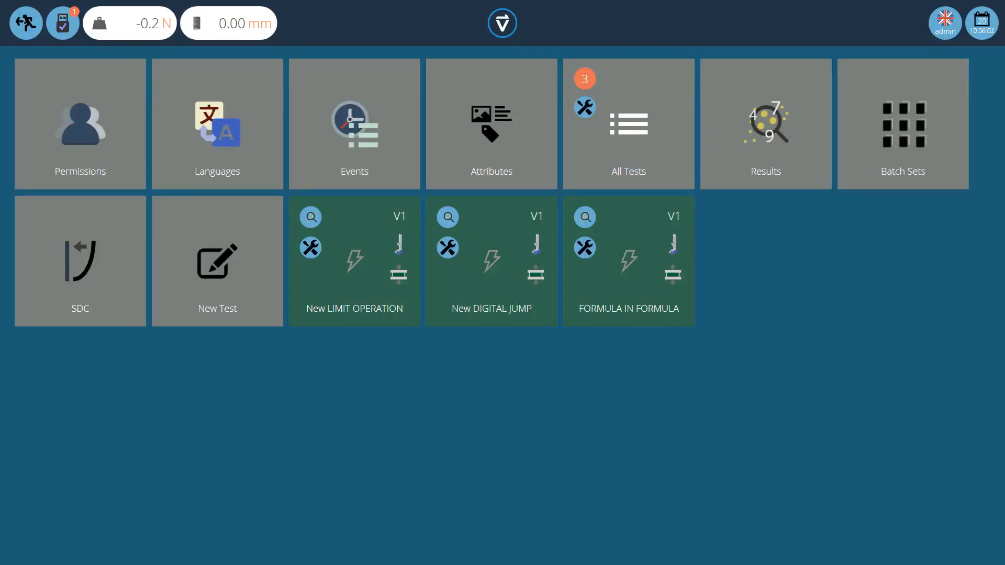
Switch to Excel, examine the pass/fail marks in E3 and E4 of the exported results file, and close it without saving.
key(alt+Tab)
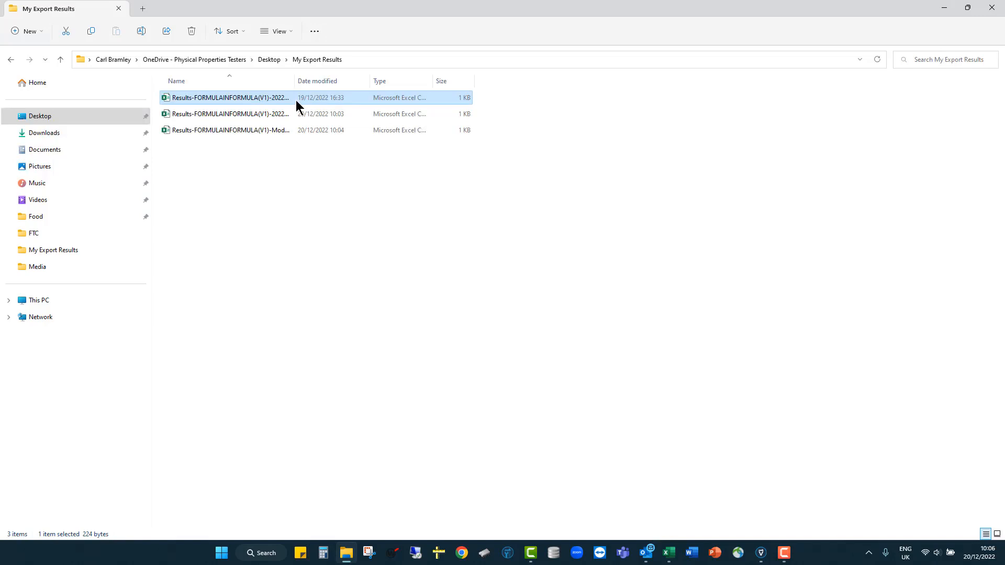
click(669, 558)
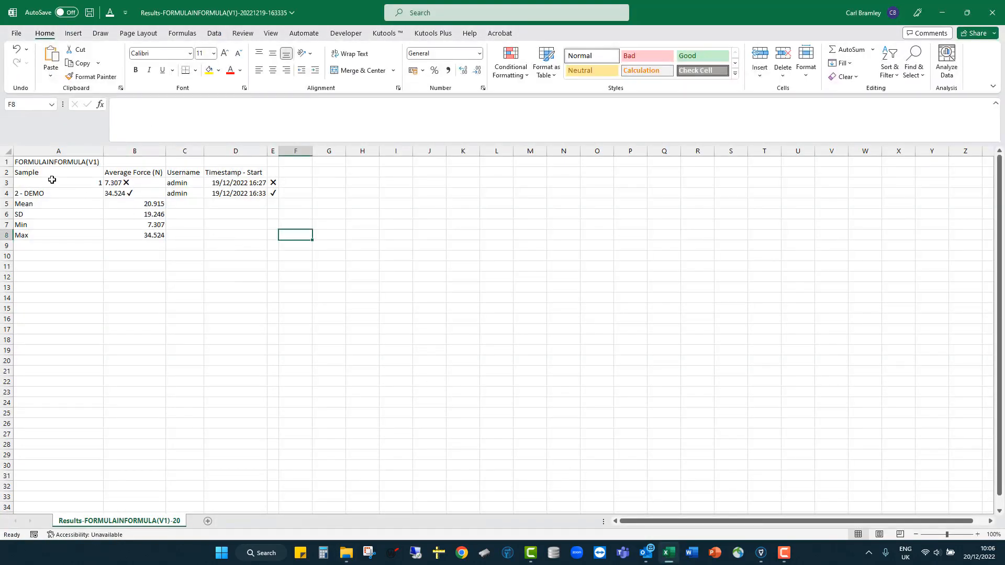
click(274, 182)
click(277, 193)
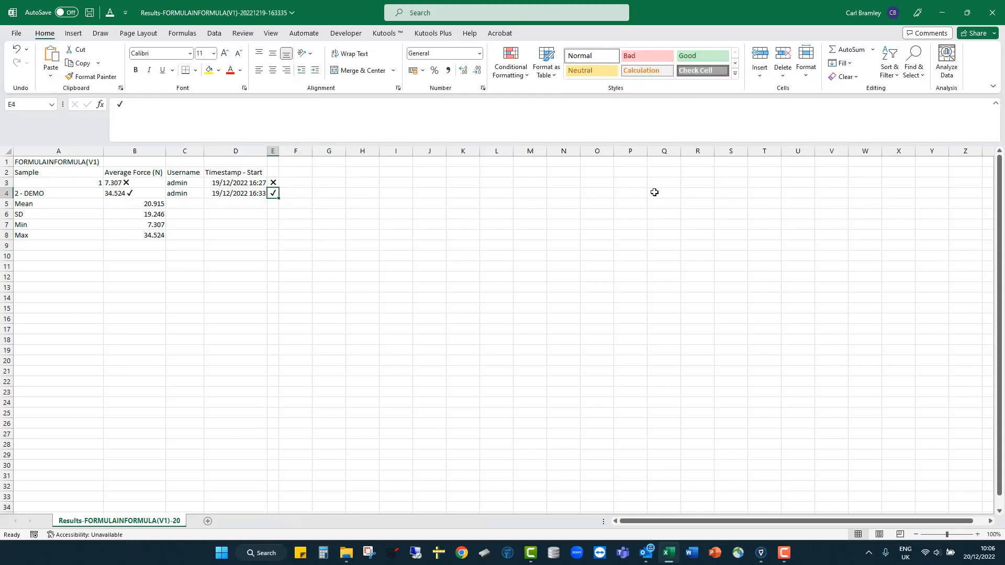
click(992, 12)
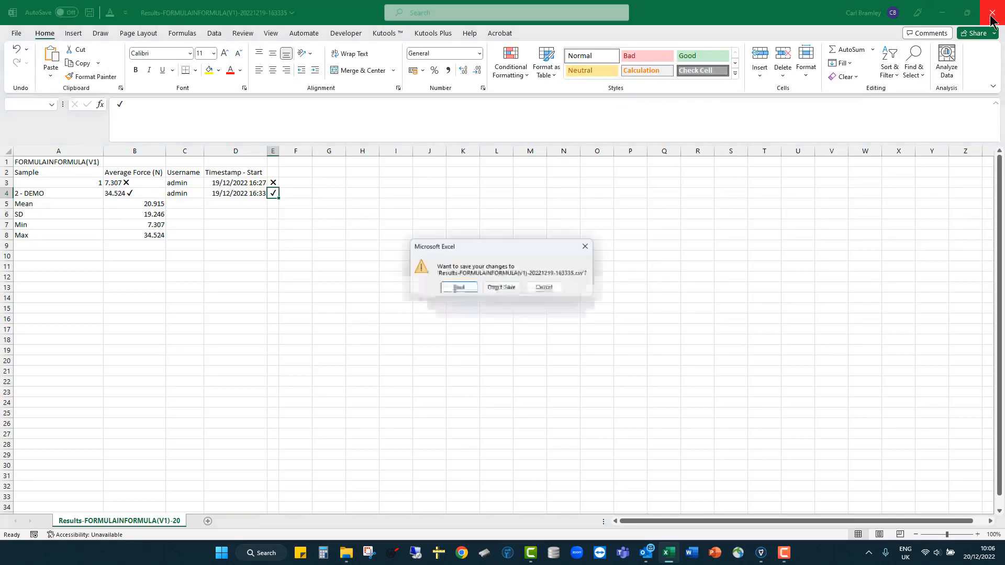
click(501, 288)
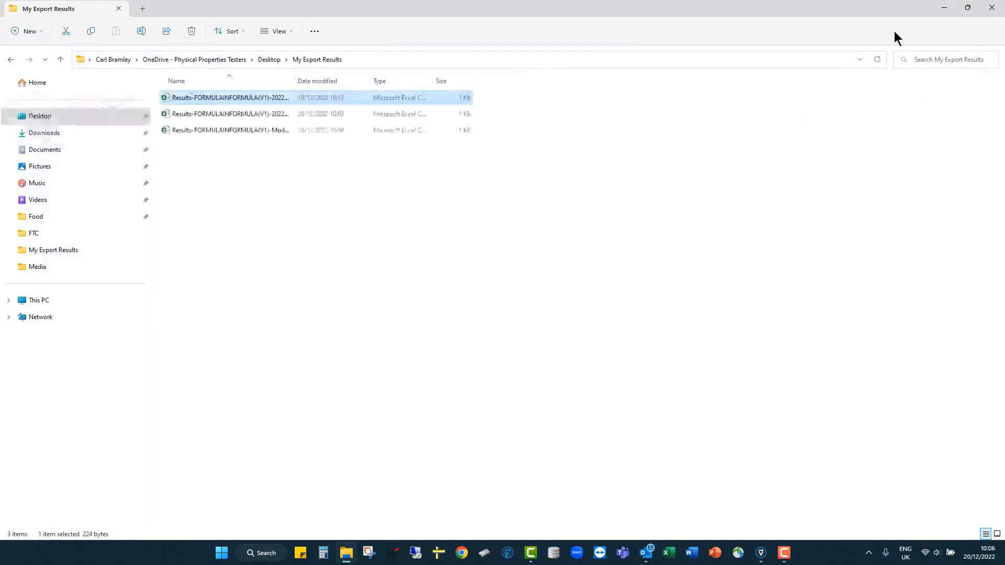
click(991, 8)
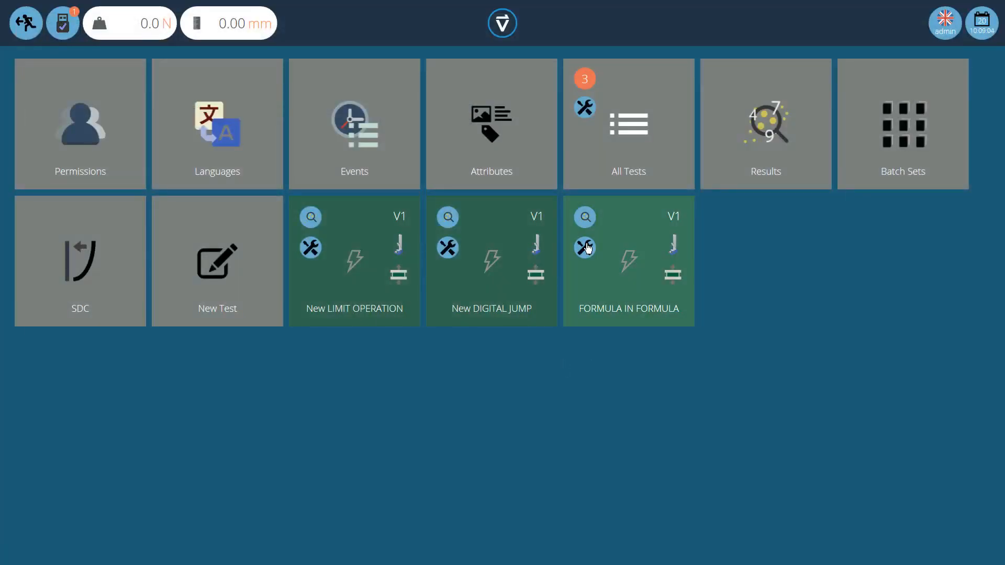
Open the FORMULA IN FORMULA test for editing, review its selected report template, and save by overriding the version.
click(587, 248)
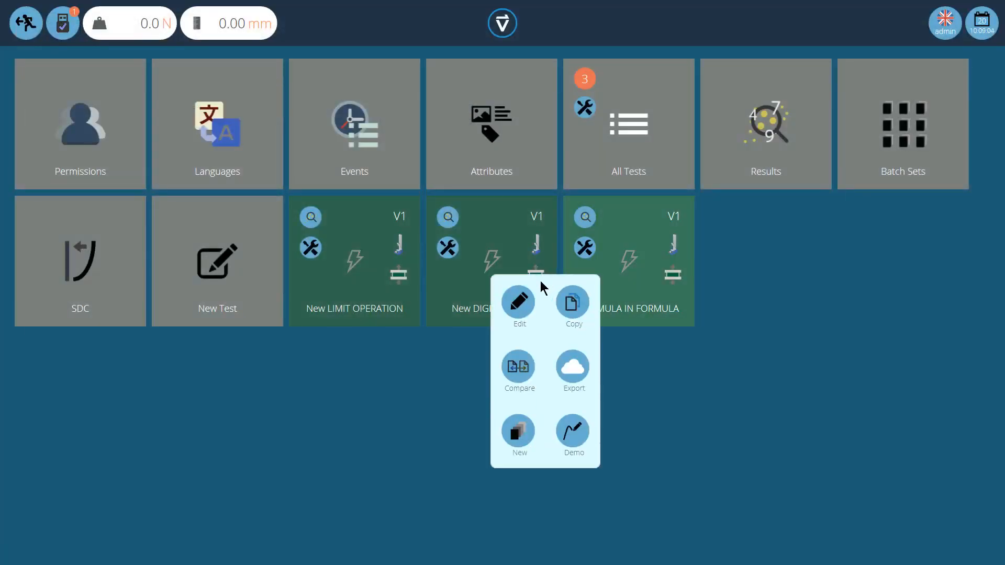
click(518, 299)
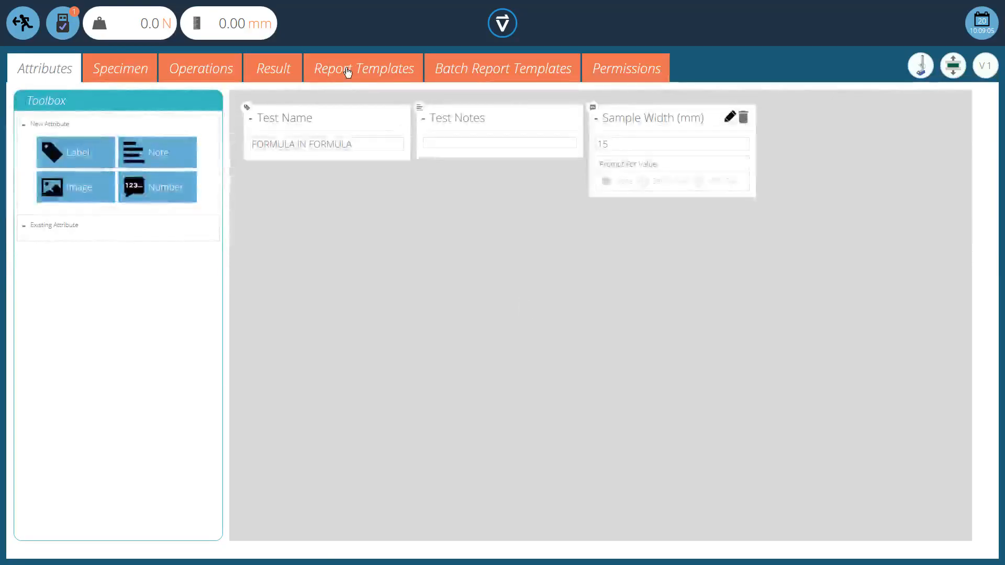
click(356, 67)
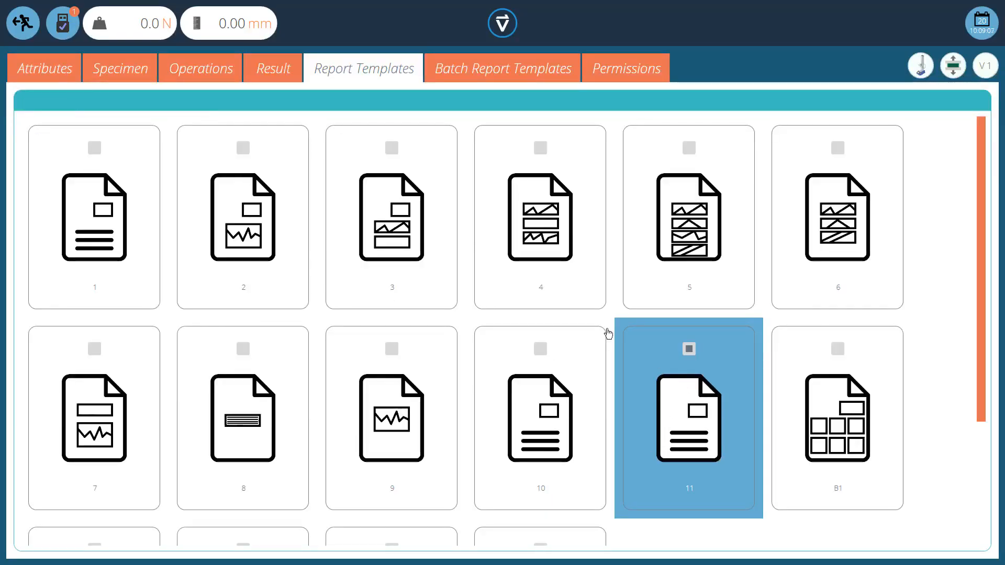
click(22, 22)
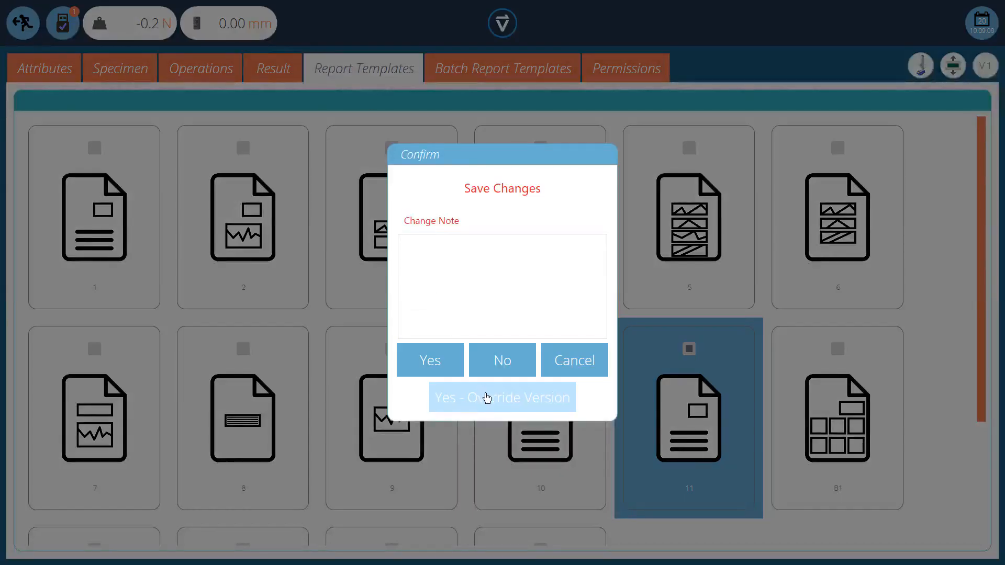
click(488, 398)
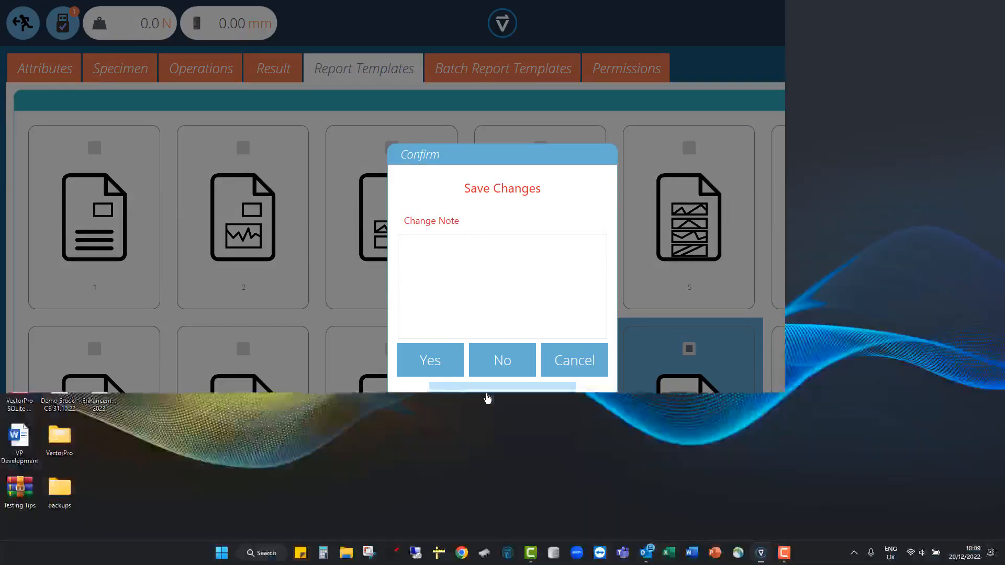
Open the results of samples 2 and 3 and view the pass/fail marks in their generated report.
click(585, 221)
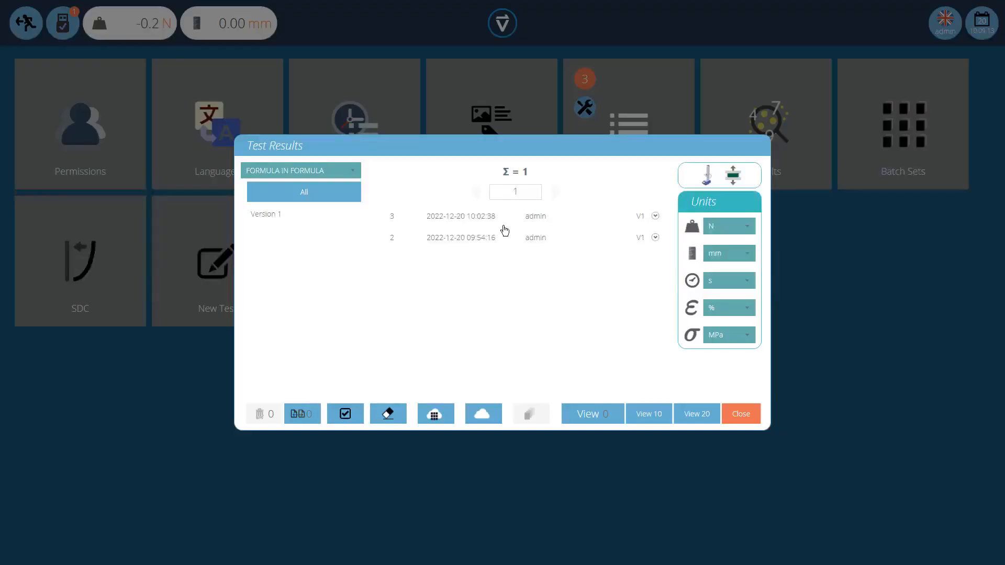
click(502, 226)
click(501, 239)
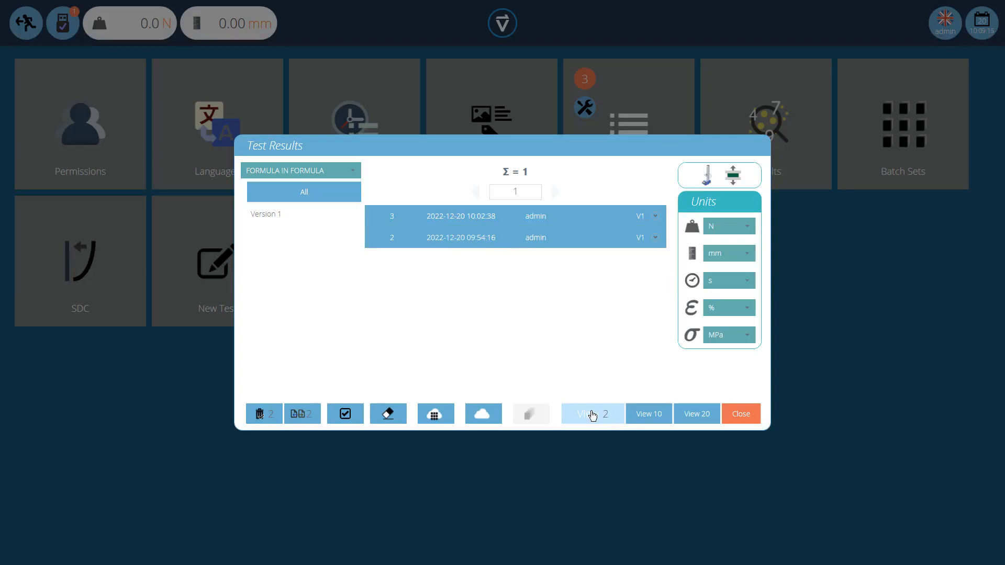
click(592, 414)
click(99, 95)
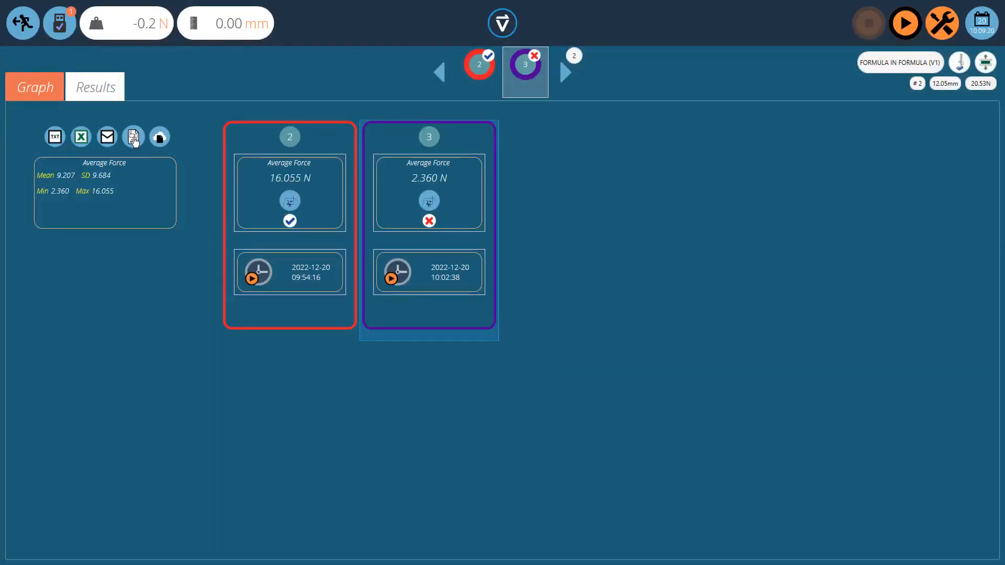
click(134, 138)
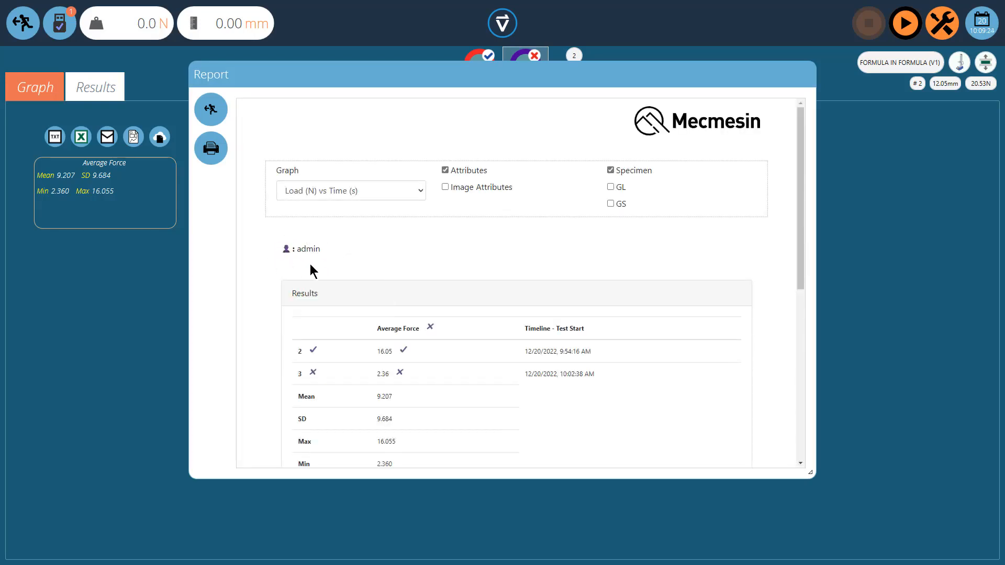
click(211, 109)
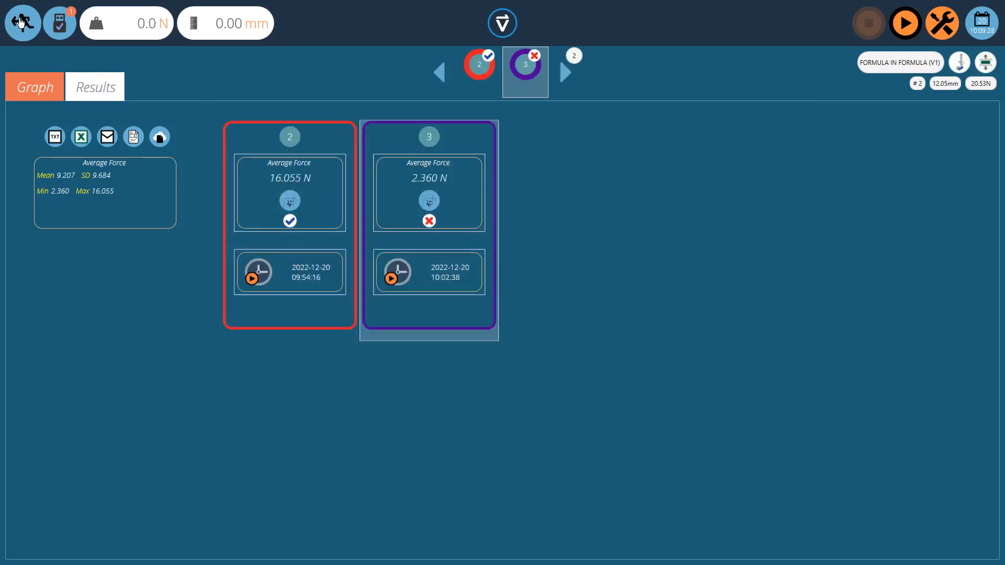